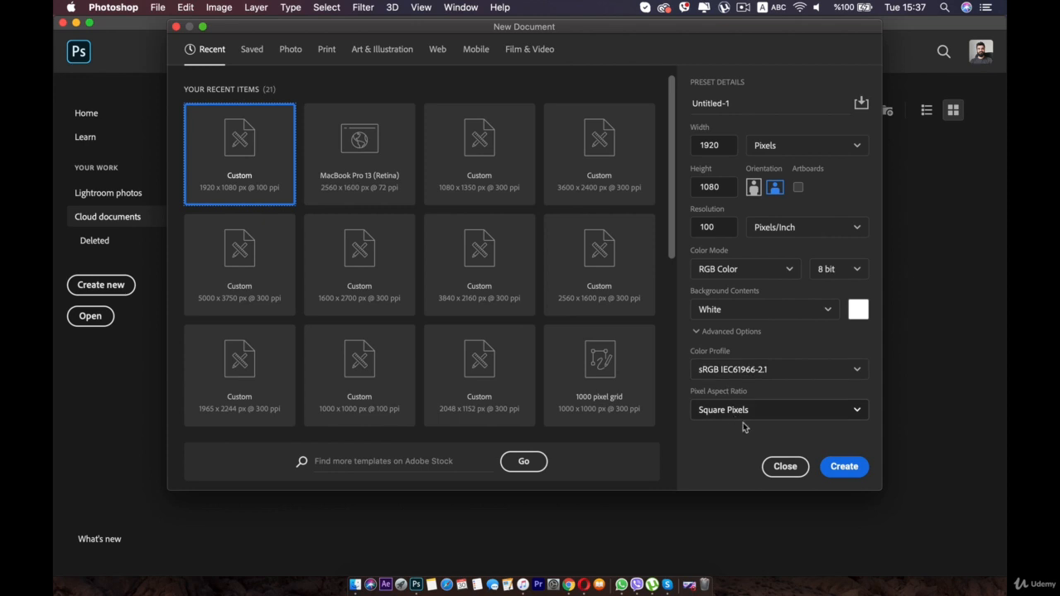
# Create the 1920 × 1080 px, 100 ppi RGB document and add the text "GOLDEN" in Bevan Regular at 172,23 pt
pyautogui.click(845, 466)
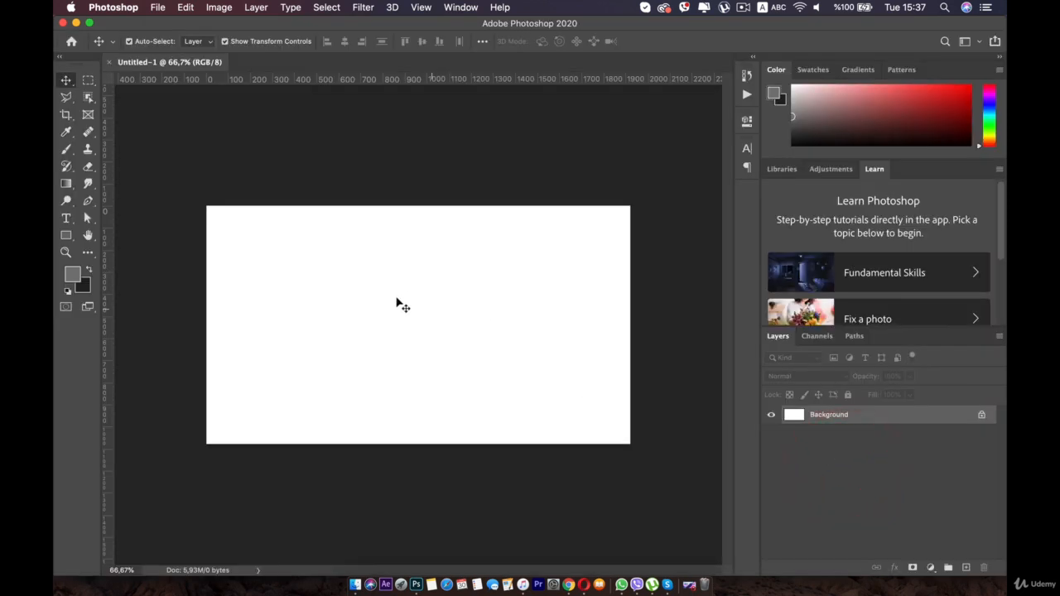
pyautogui.click(66, 218)
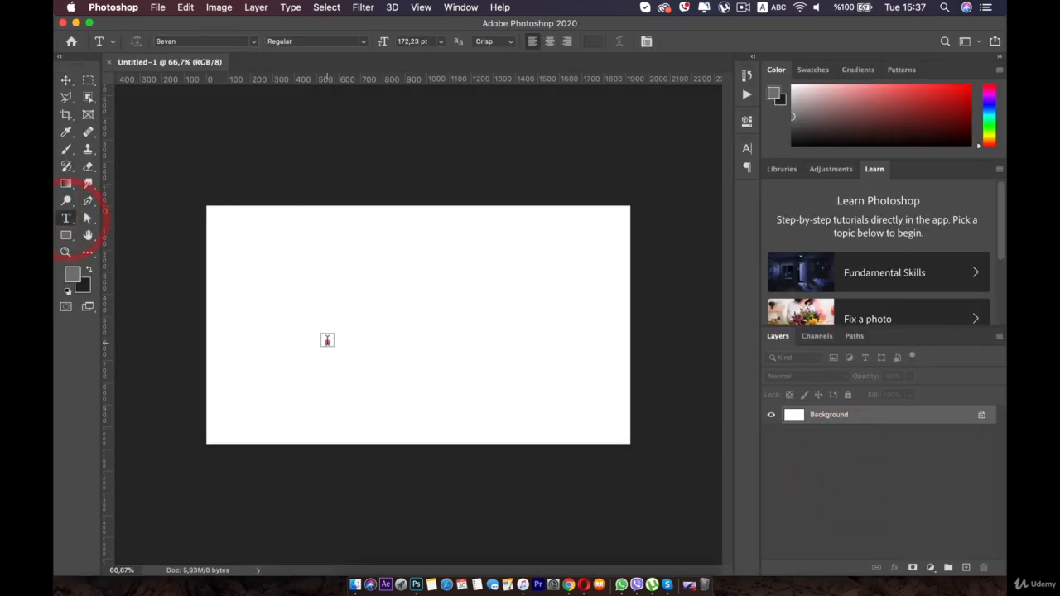
pyautogui.click(326, 338)
pyautogui.write('G')
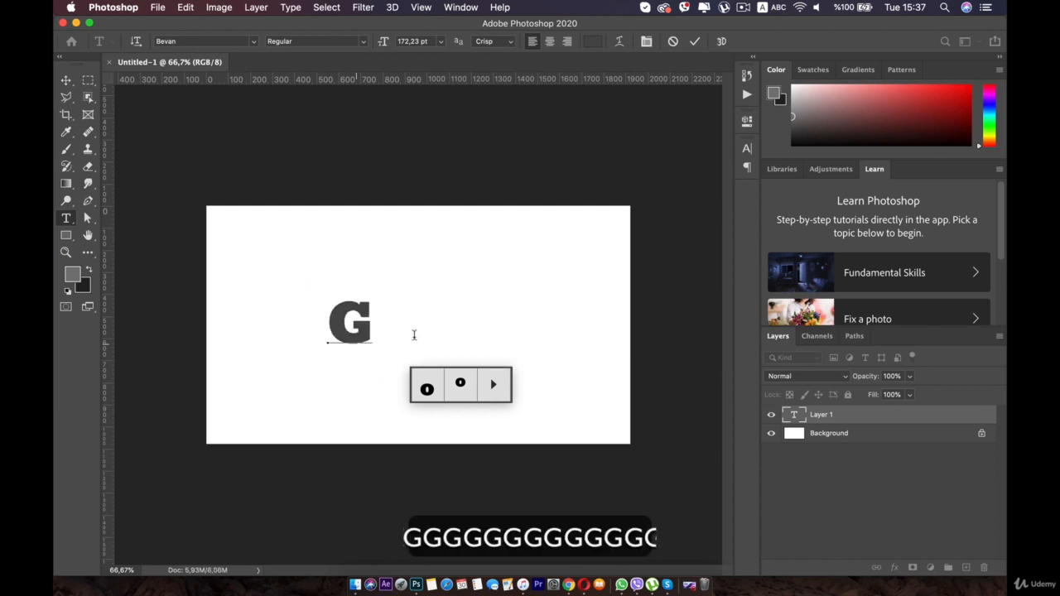
pyautogui.write('OLDEN')
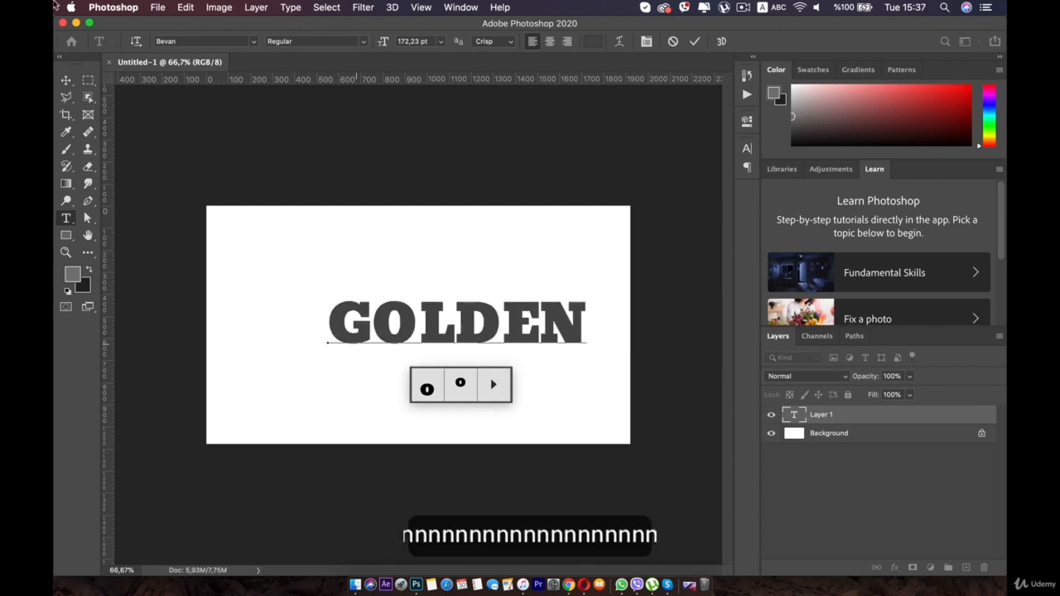
# Move the GOLDEN text to the centre of the canvas
pyautogui.click(65, 79)
pyautogui.moveTo(435, 332); pyautogui.dragTo(383, 323)
pyautogui.click(788, 454)
pyautogui.scroll(2, 369, 362)
pyautogui.click(906, 490)
# Duplicate the Golden text layer and rename the copy "Main Bevel"
pyautogui.click(853, 414)
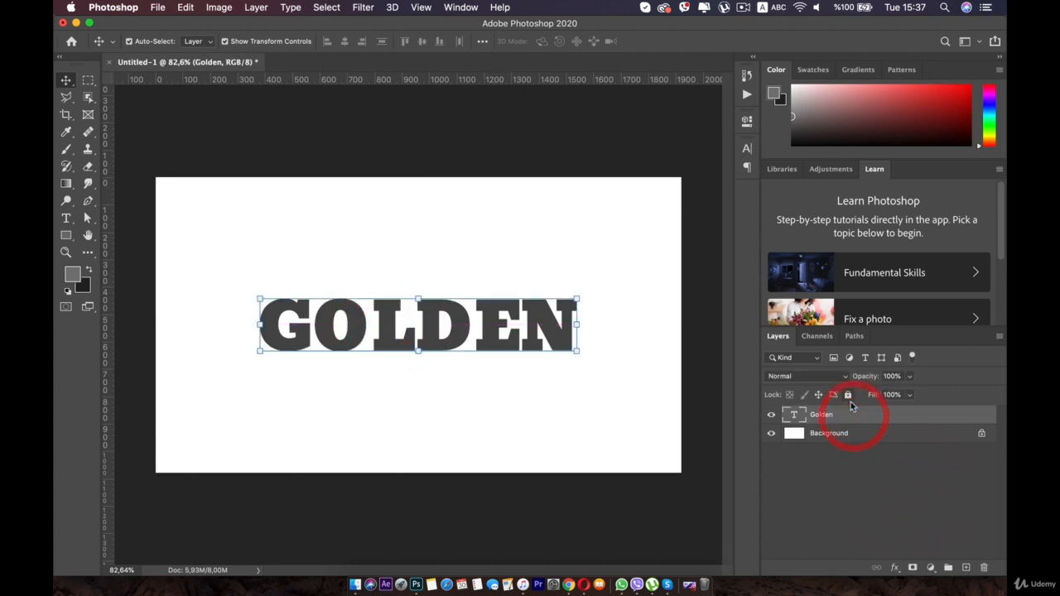
pyautogui.press('super+j')
pyautogui.doubleClick(846, 414)
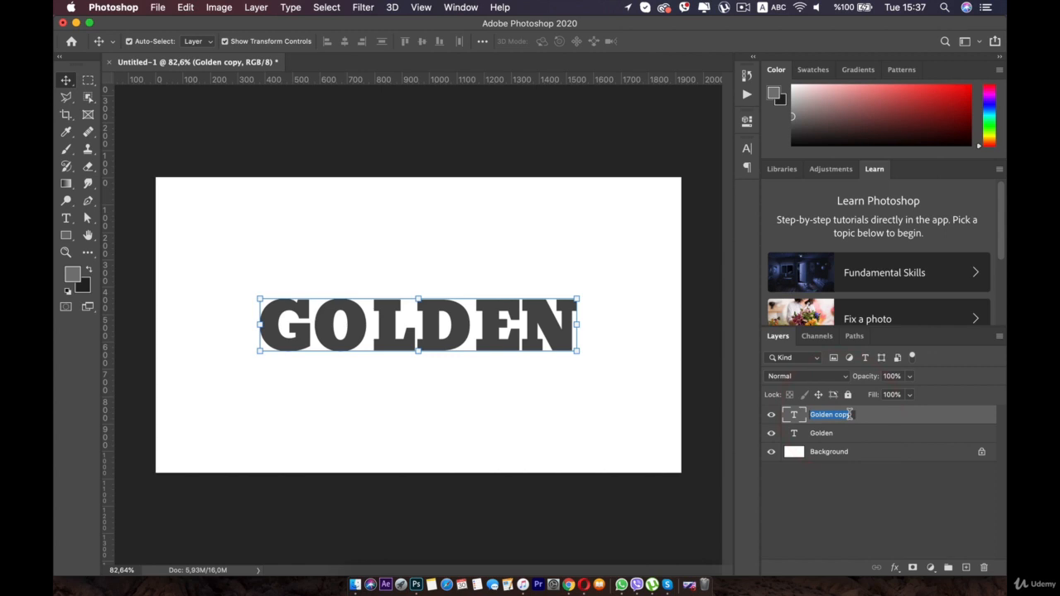
pyautogui.write('Ma')
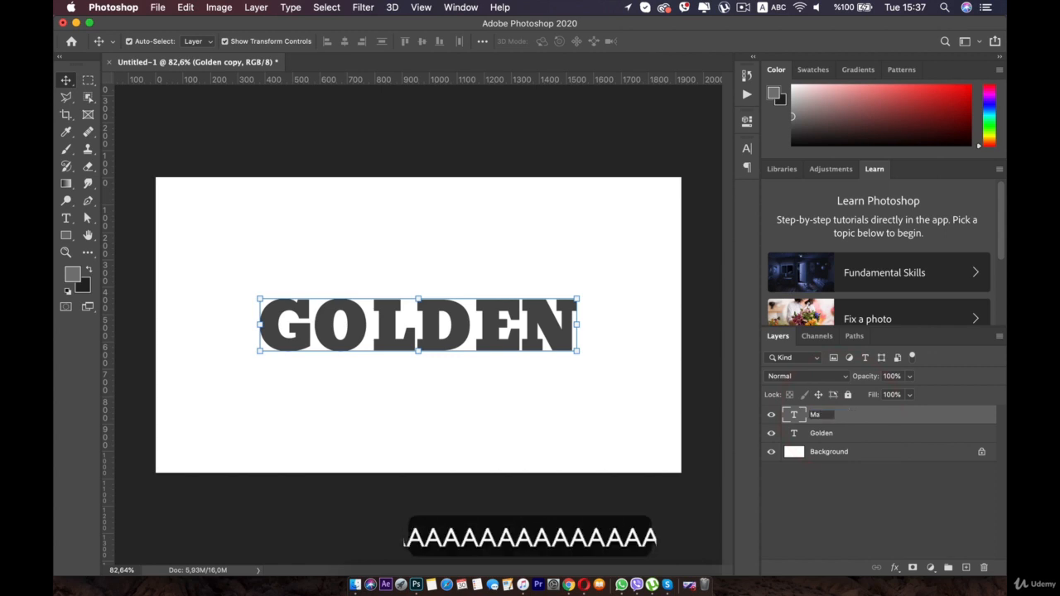
pyautogui.write('in Bevel')
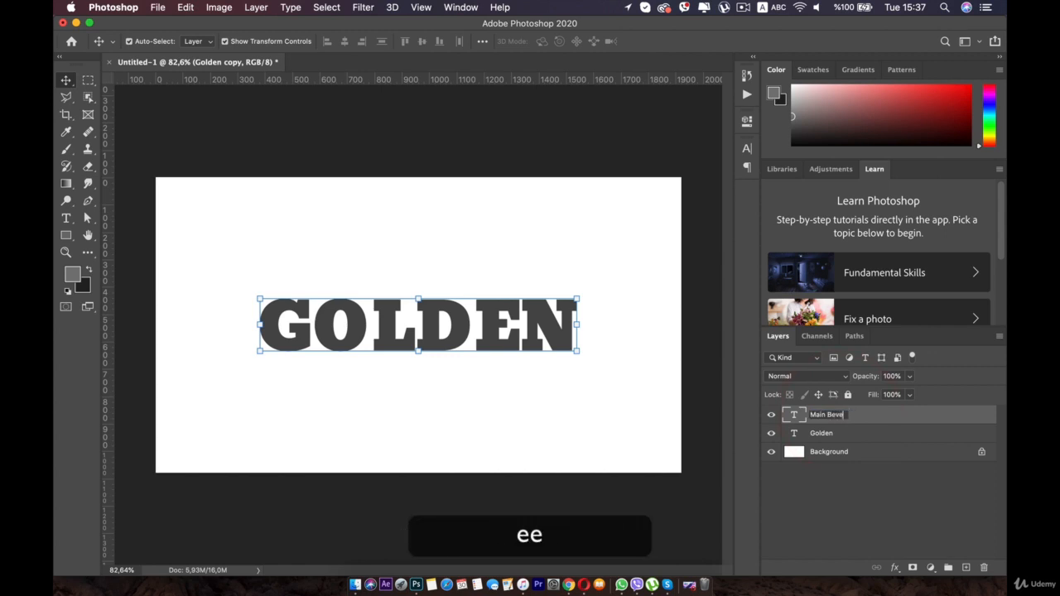
pyautogui.press('Return')
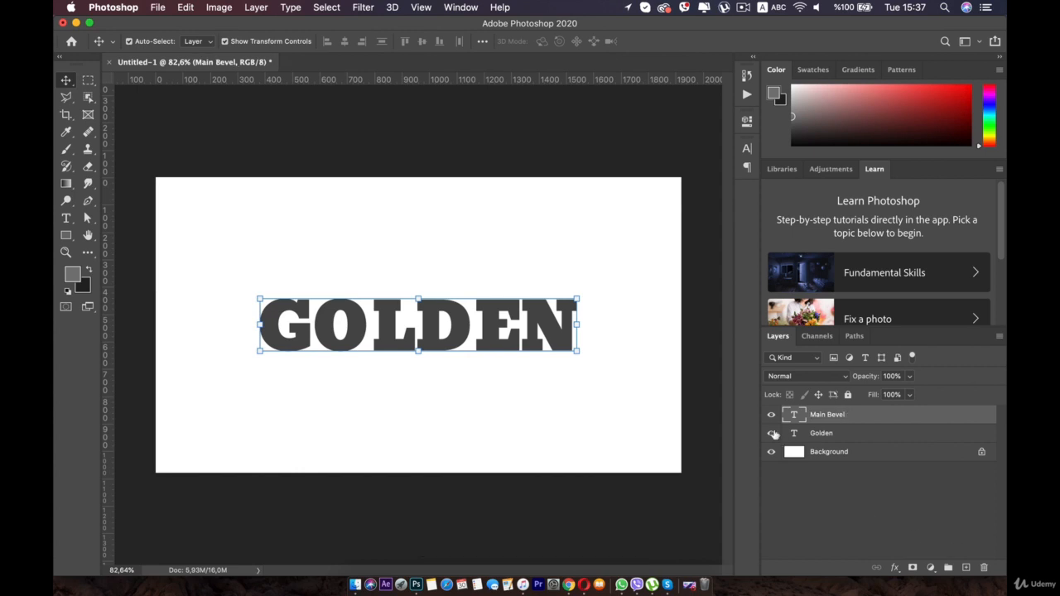
# Add a Stroke effect to the Main Bevel layer with a solid colour fill of #fad65a, and copy that hex code
pyautogui.doubleClick(928, 414)
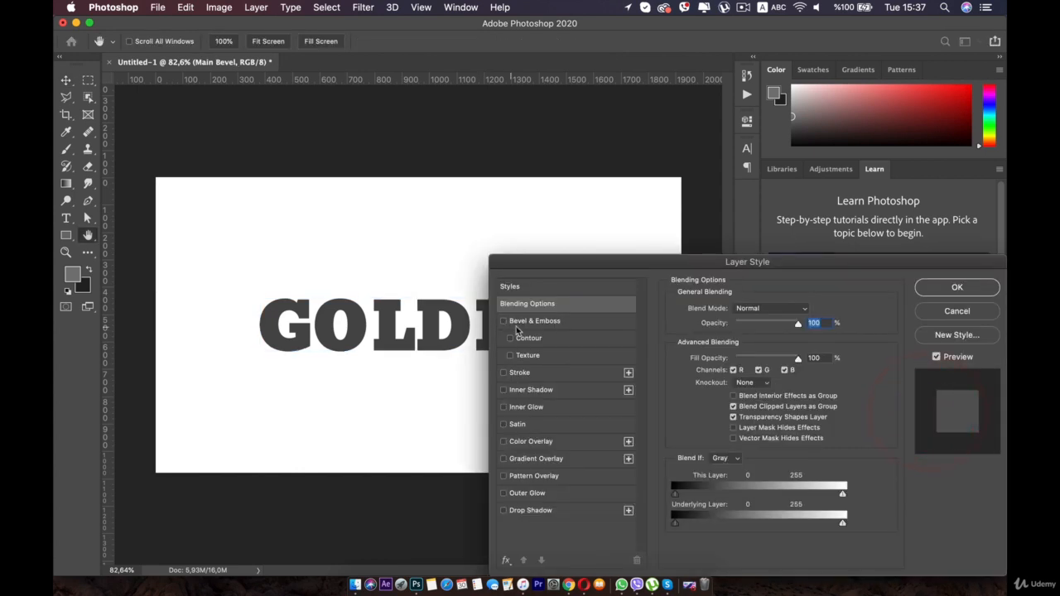
pyautogui.click(520, 374)
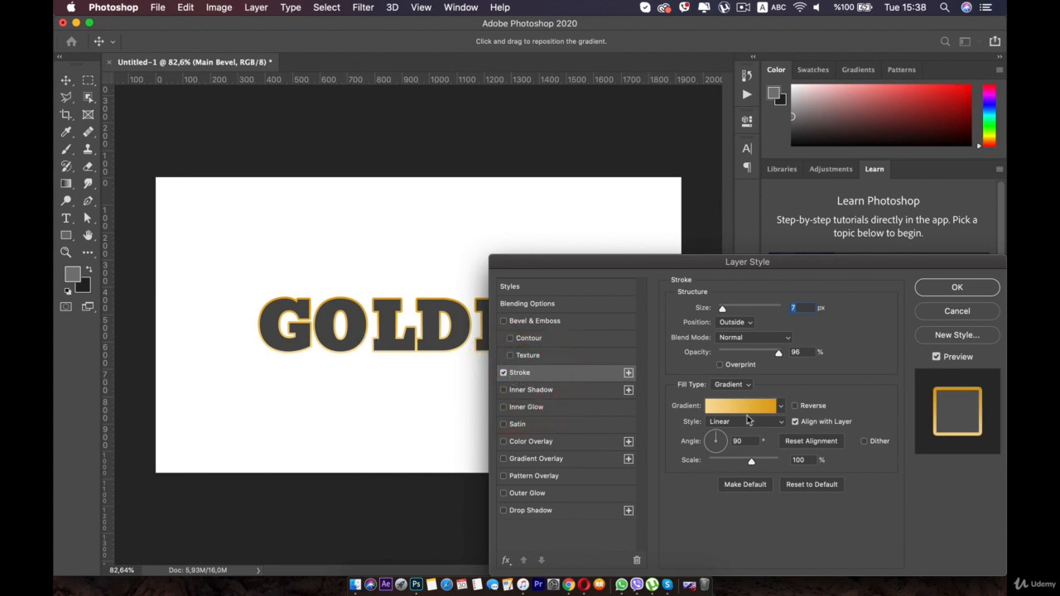
pyautogui.click(731, 384)
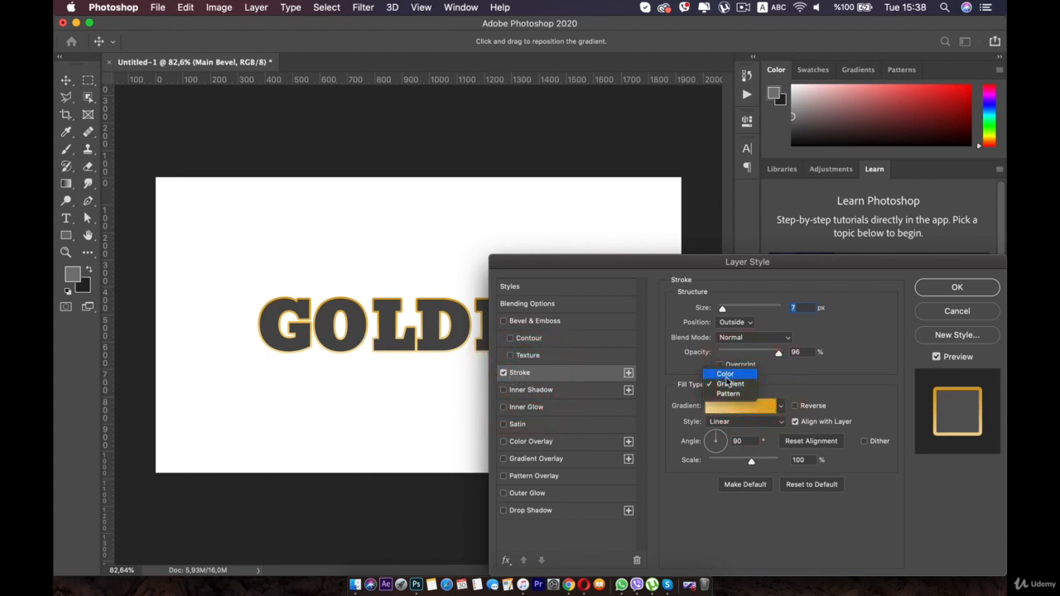
pyautogui.click(726, 377)
pyautogui.click(706, 407)
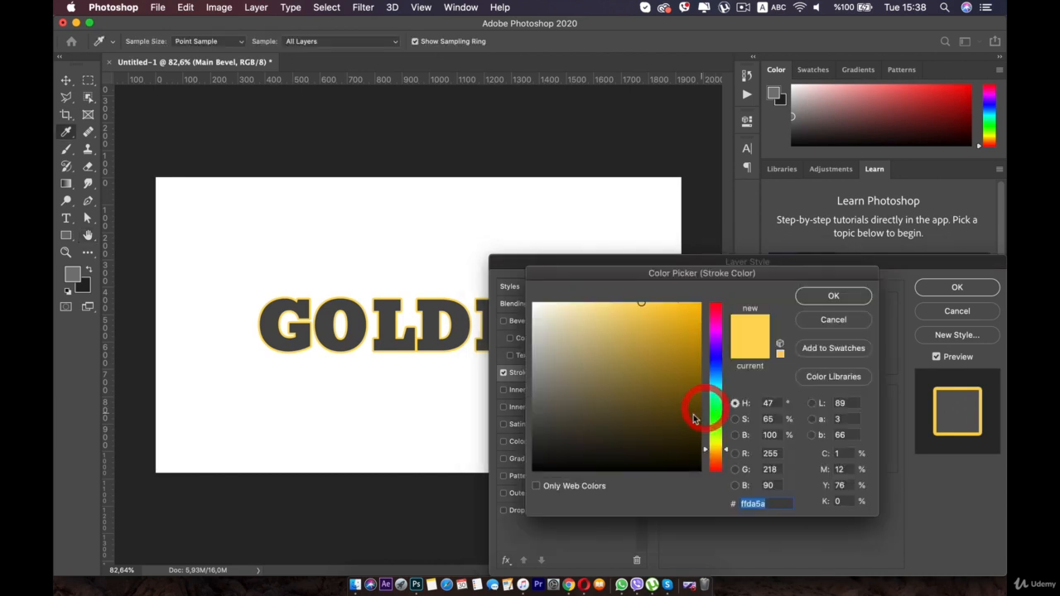
pyautogui.click(641, 307)
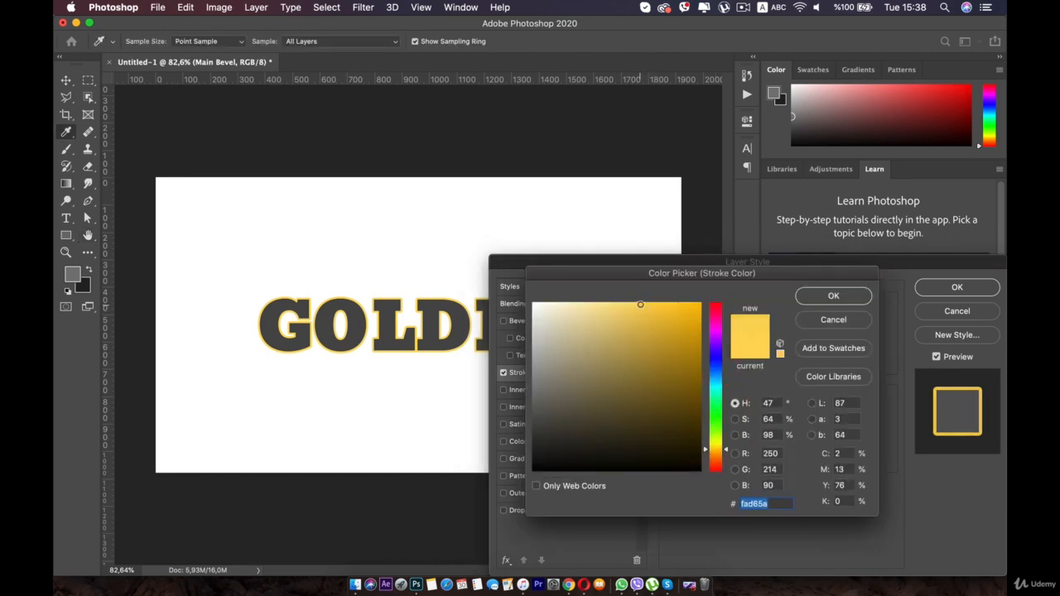
pyautogui.moveTo(769, 502); pyautogui.dragTo(689, 498)
pyautogui.press('super+c')
pyautogui.click(849, 301)
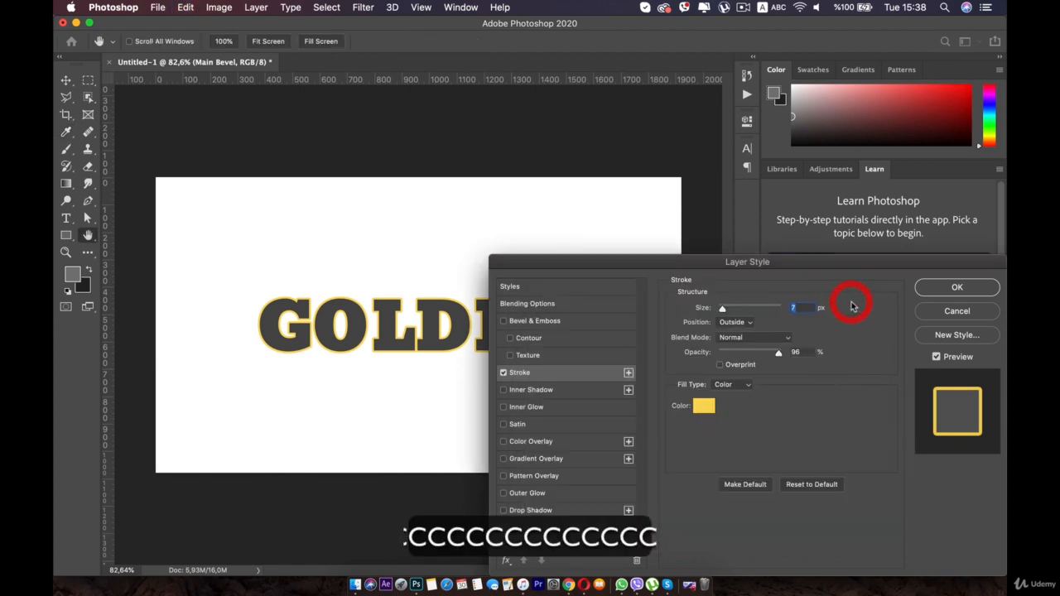
# Enable Bevel & Emboss on the Main Bevel layer and reset its settings to the defaults
pyautogui.click(537, 323)
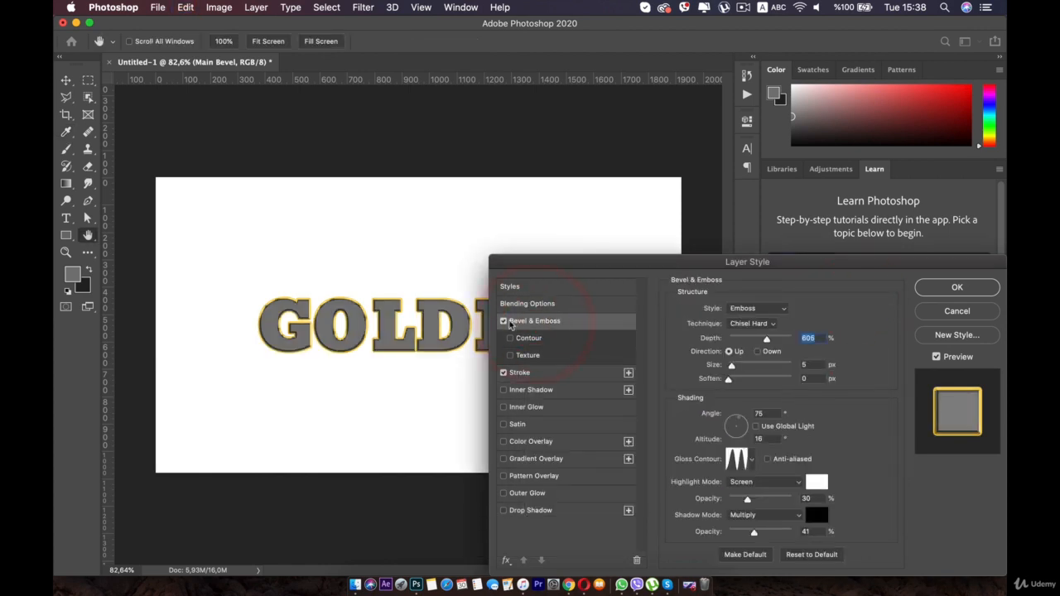
pyautogui.moveTo(708, 273); pyautogui.dragTo(798, 192)
pyautogui.moveTo(871, 186); pyautogui.dragTo(729, 169)
pyautogui.click(771, 466)
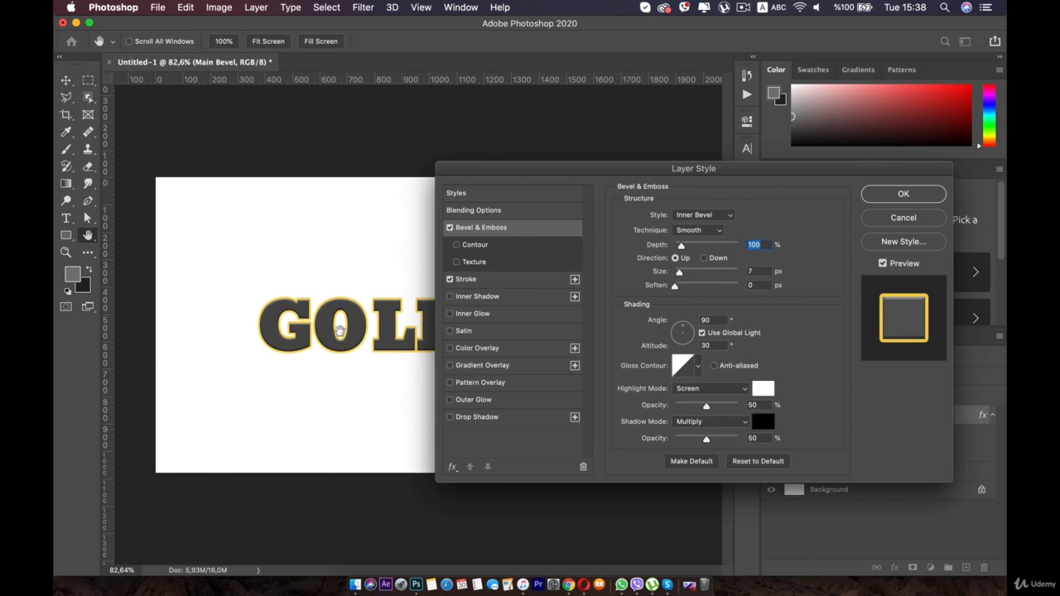
# Change the bevel style to Stroke Emboss with a depth of 100% and a size of 9 px
pyautogui.press('super+plus')
pyautogui.press('super+plus')
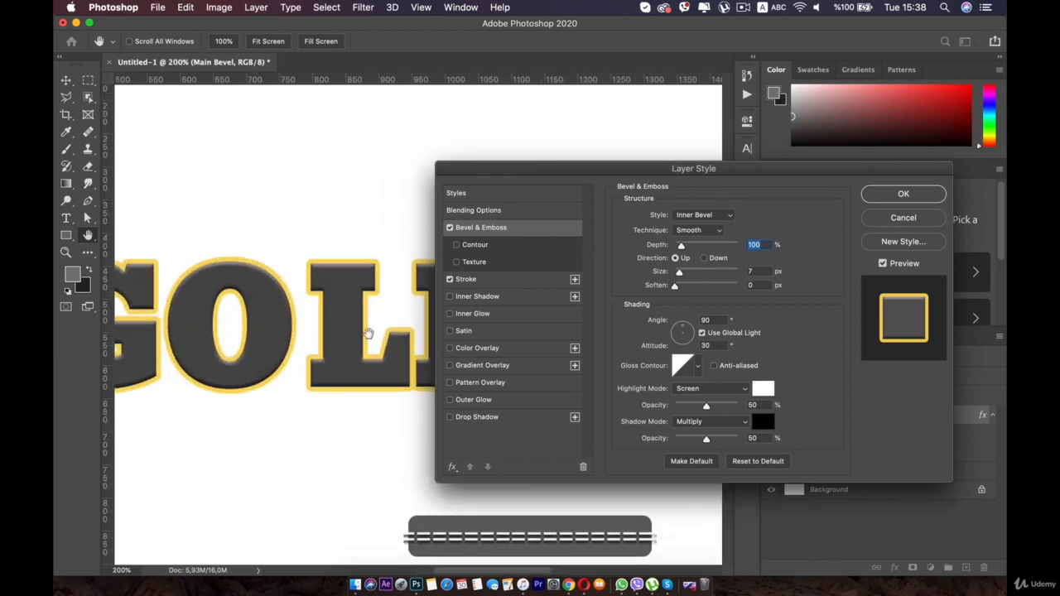
pyautogui.click(693, 217)
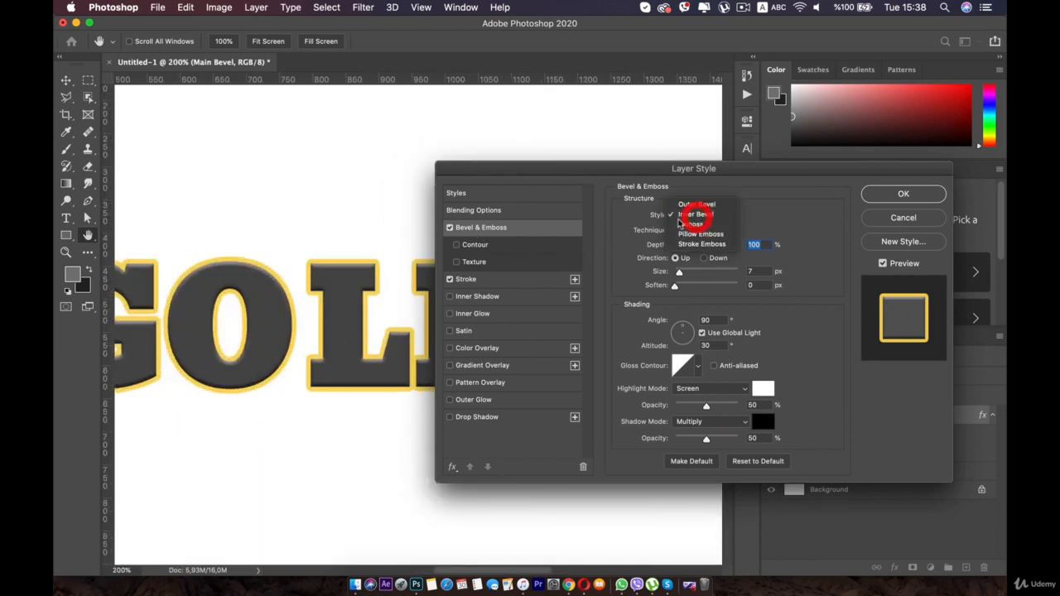
pyautogui.click(698, 242)
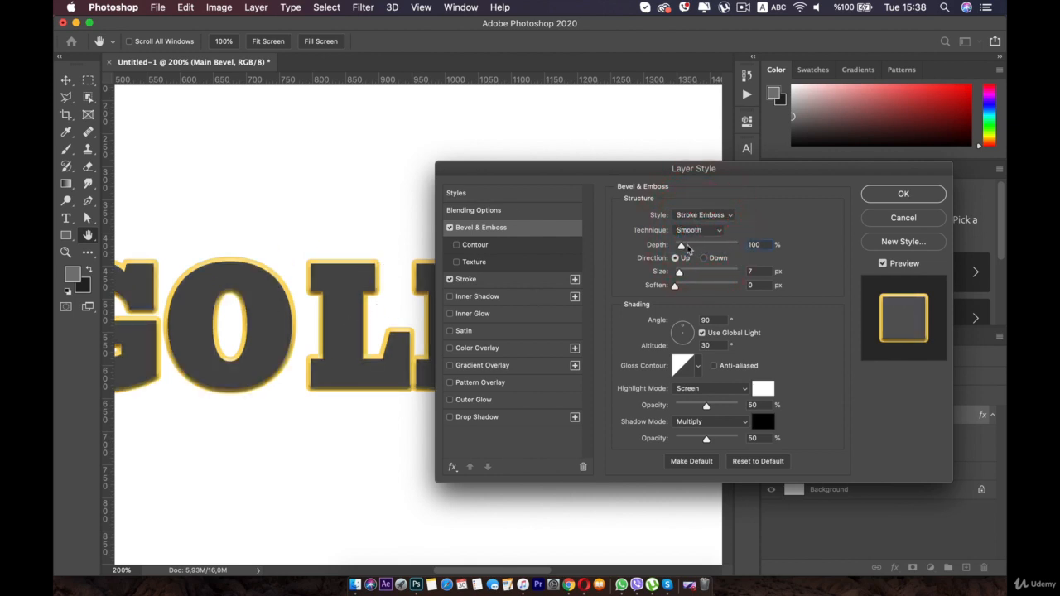
pyautogui.moveTo(683, 248)
pyautogui.mouseDown()
pyautogui.moveTo(682, 277)
pyautogui.moveTo(682, 245)
pyautogui.mouseUp()
pyautogui.write('100')
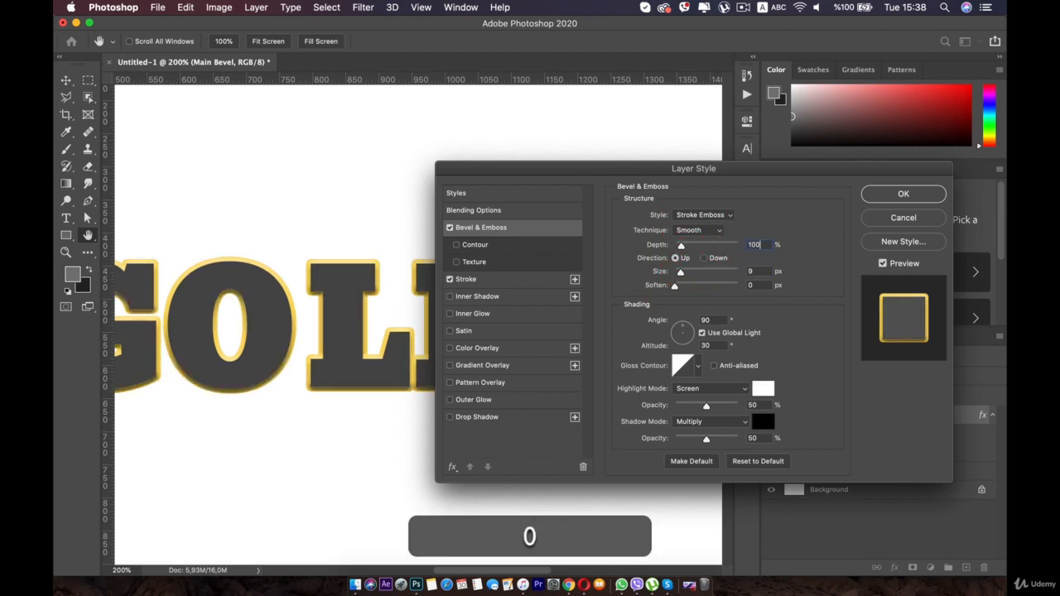
# Apply the triple-peaked gloss contour to the bevel, with highlight opacity at 70% and shadow opacity at 65%
pyautogui.click(698, 366)
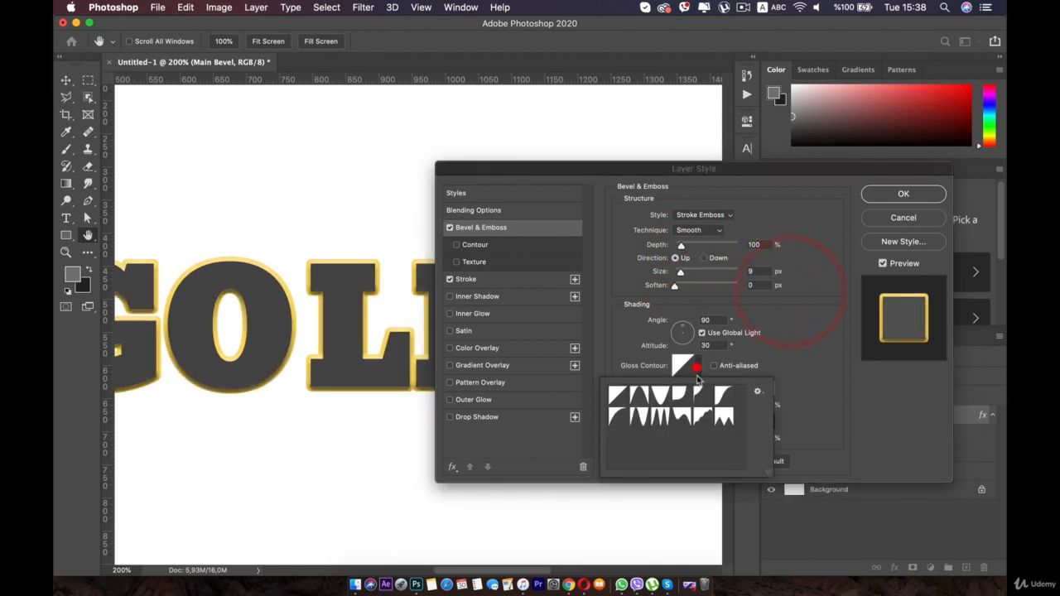
pyautogui.click(661, 416)
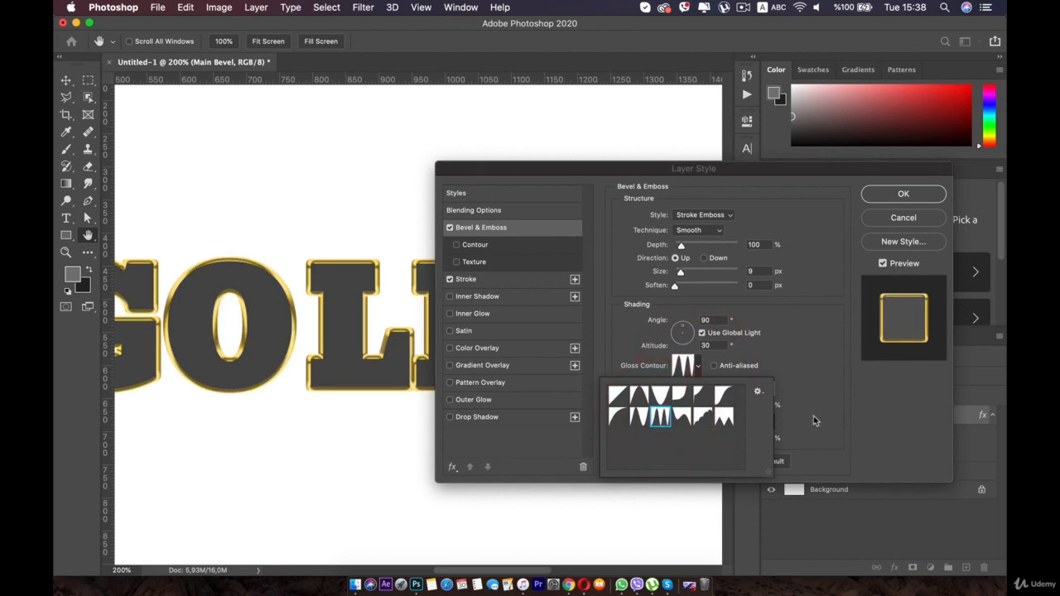
pyautogui.click(810, 354)
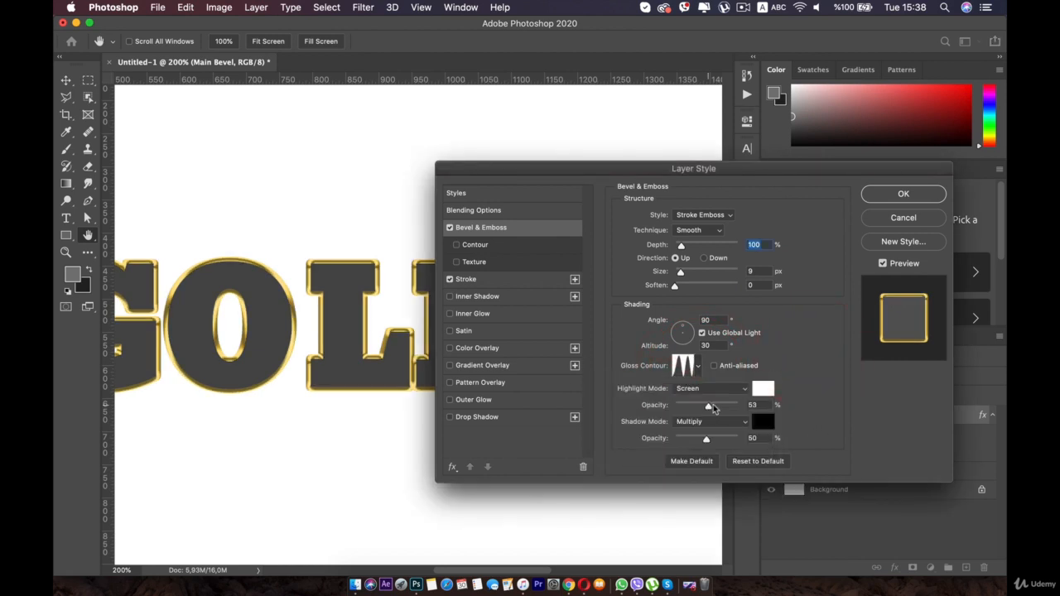
pyautogui.moveTo(709, 407); pyautogui.dragTo(717, 444)
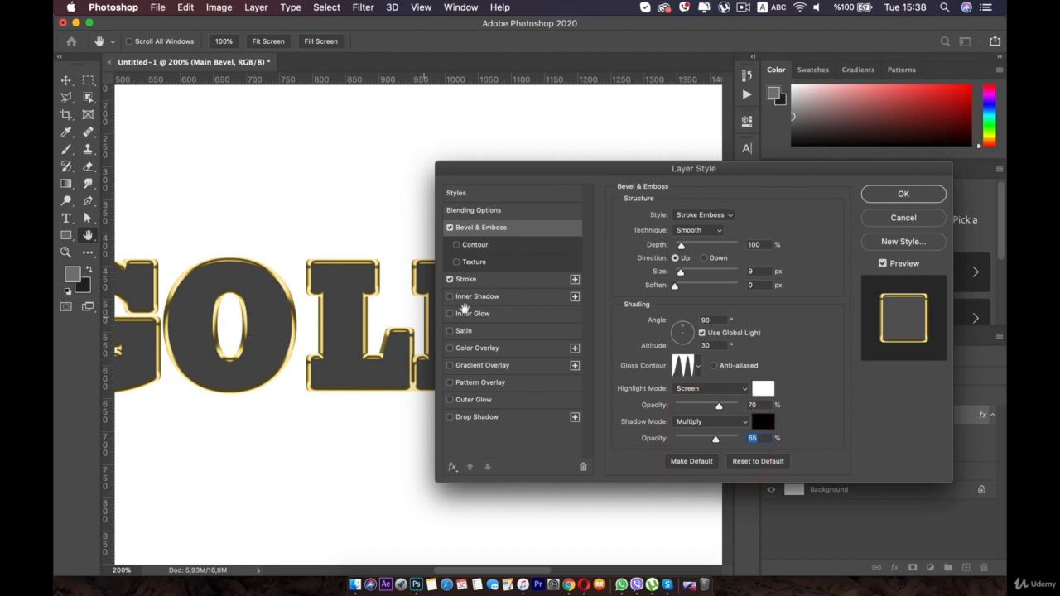
# Set the Main Bevel layer's stroke size to 11 px and its opacity to 100%
pyautogui.click(468, 280)
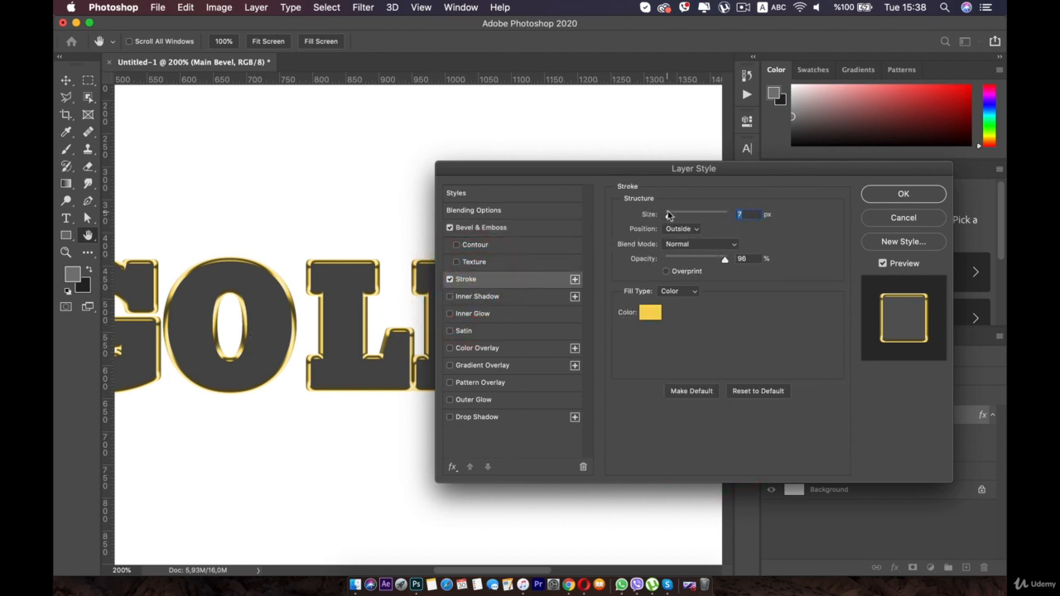
pyautogui.write('11')
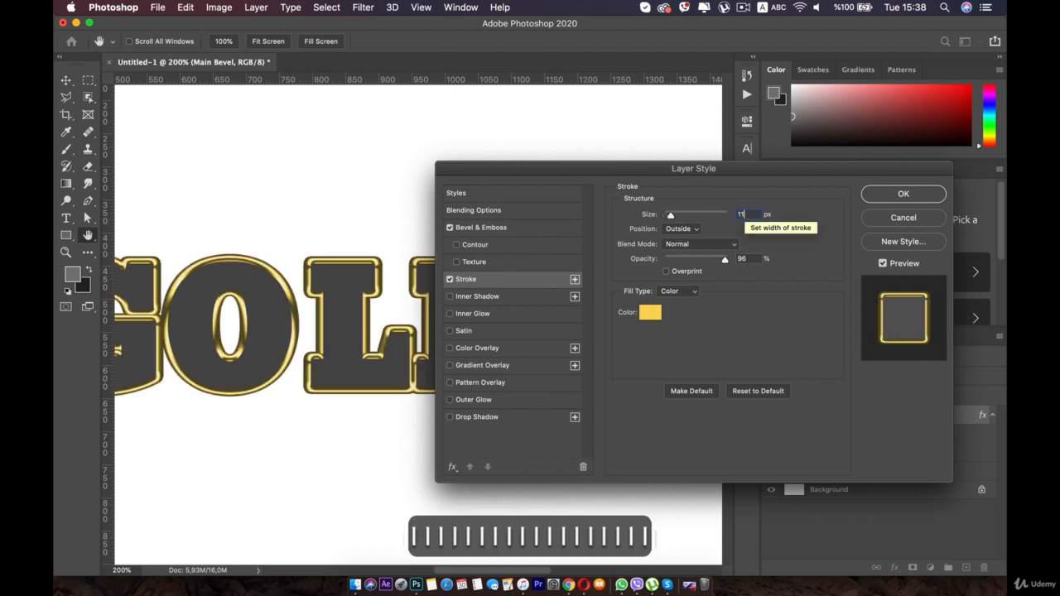
pyautogui.click(814, 365)
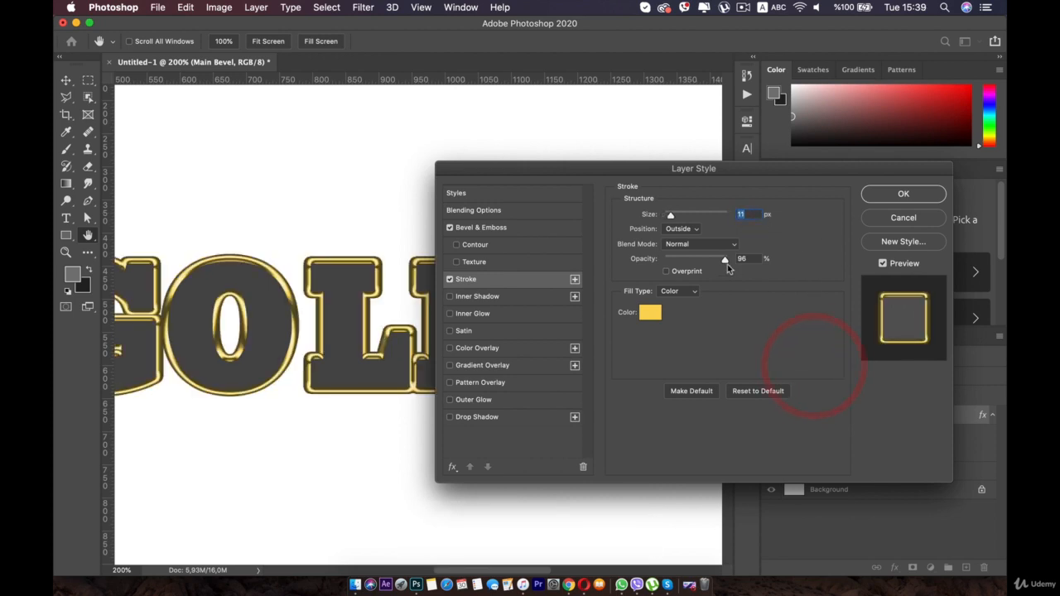
pyautogui.moveTo(723, 261)
pyautogui.mouseDown()
pyautogui.moveTo(701, 257)
pyautogui.moveTo(719, 262)
pyautogui.mouseUp()
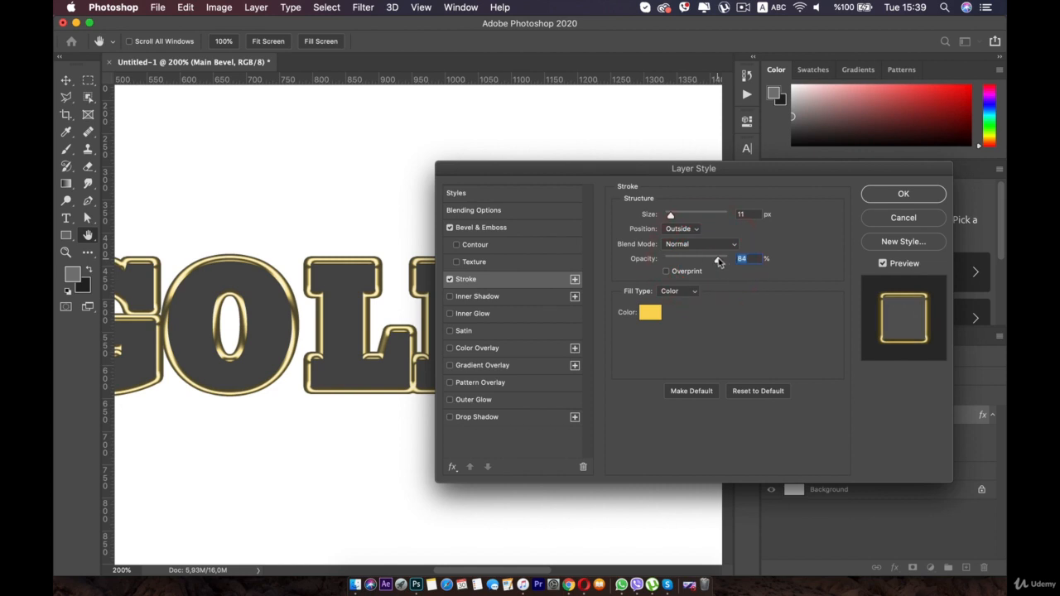
# Try the Overlay blend mode on the stroke, and return it to Normal
pyautogui.click(703, 244)
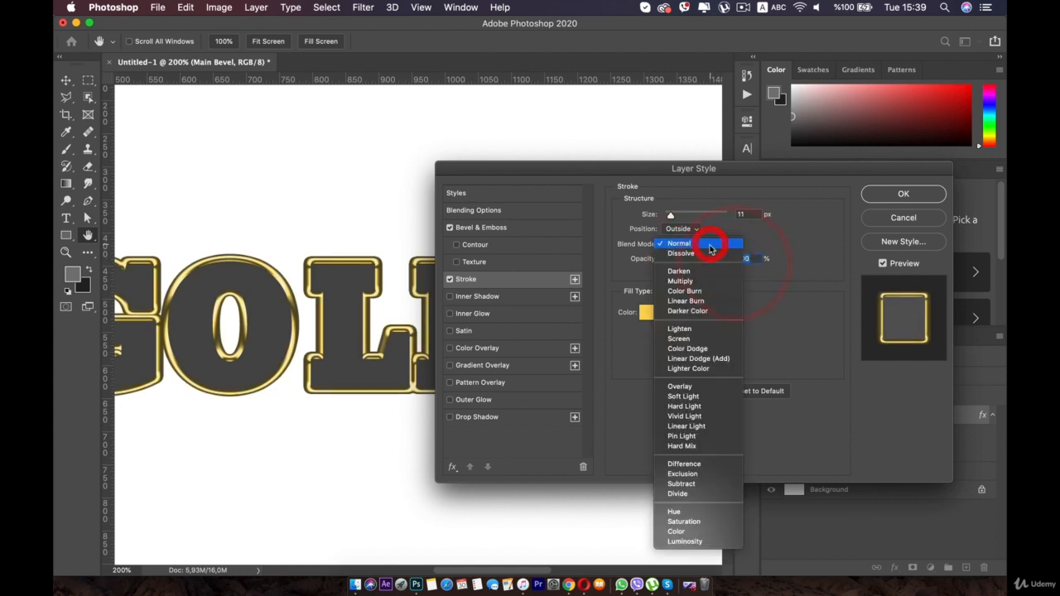
pyautogui.click(686, 387)
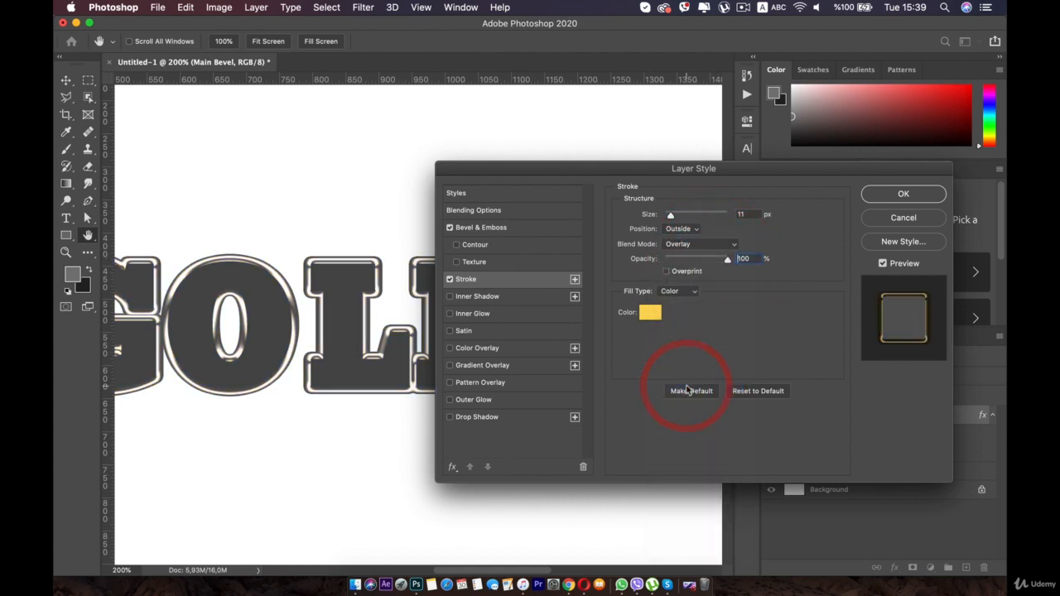
pyautogui.click(682, 245)
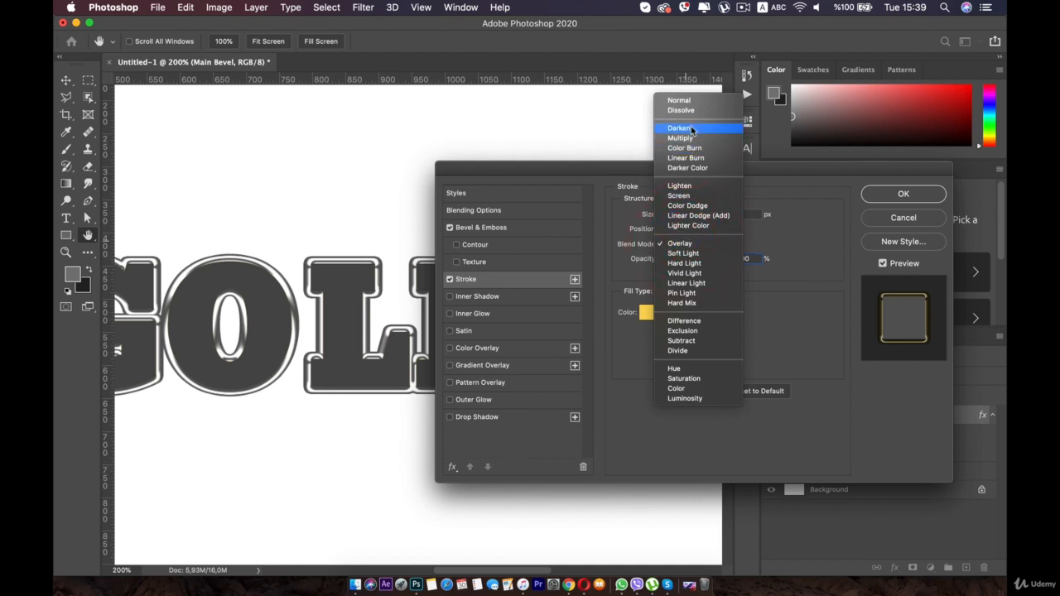
pyautogui.click(700, 101)
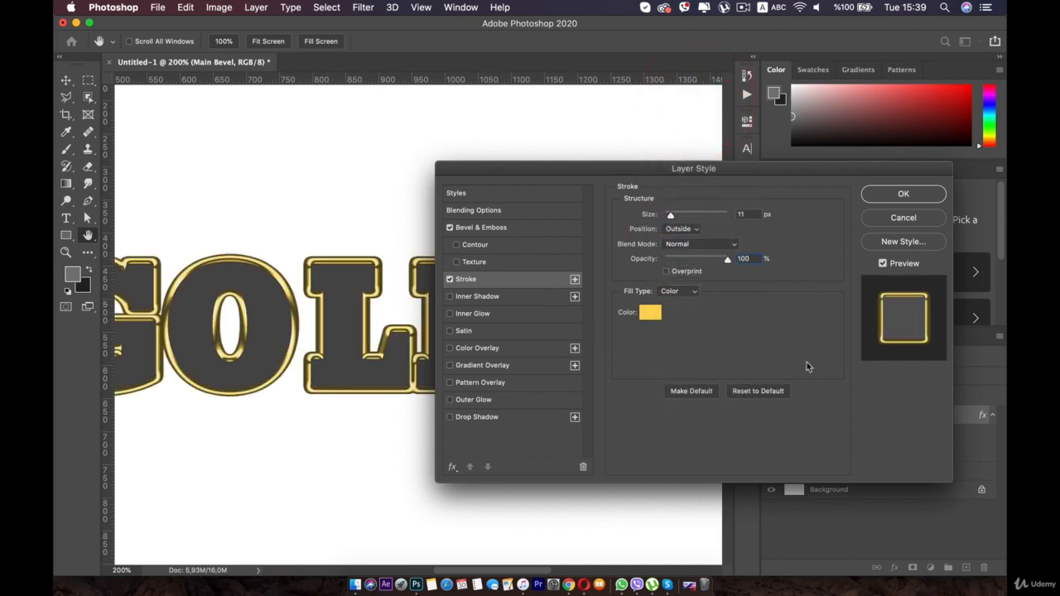
pyautogui.press('super+minus')
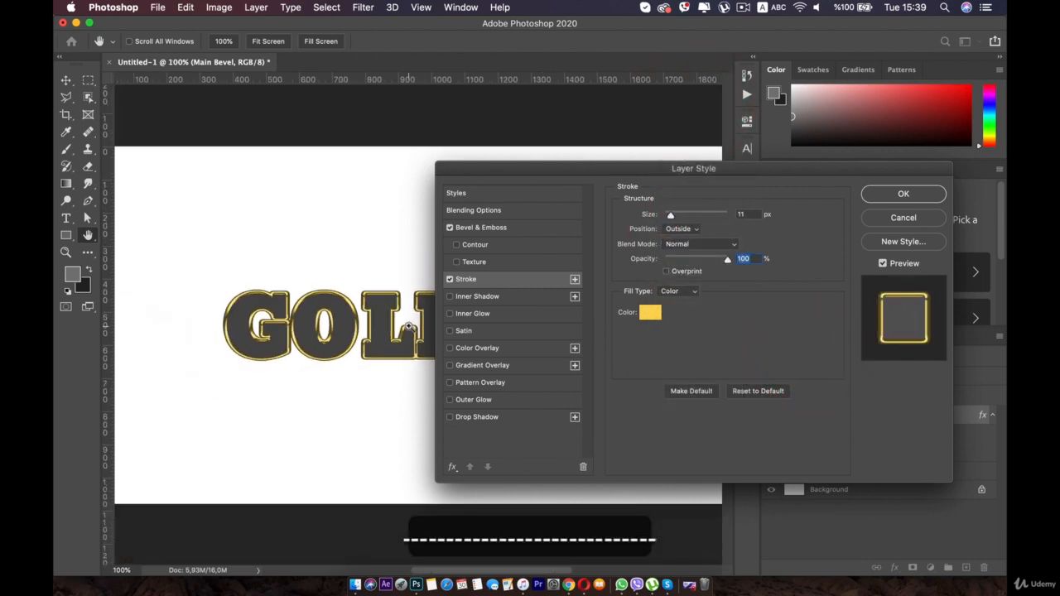
pyautogui.press('super+plus')
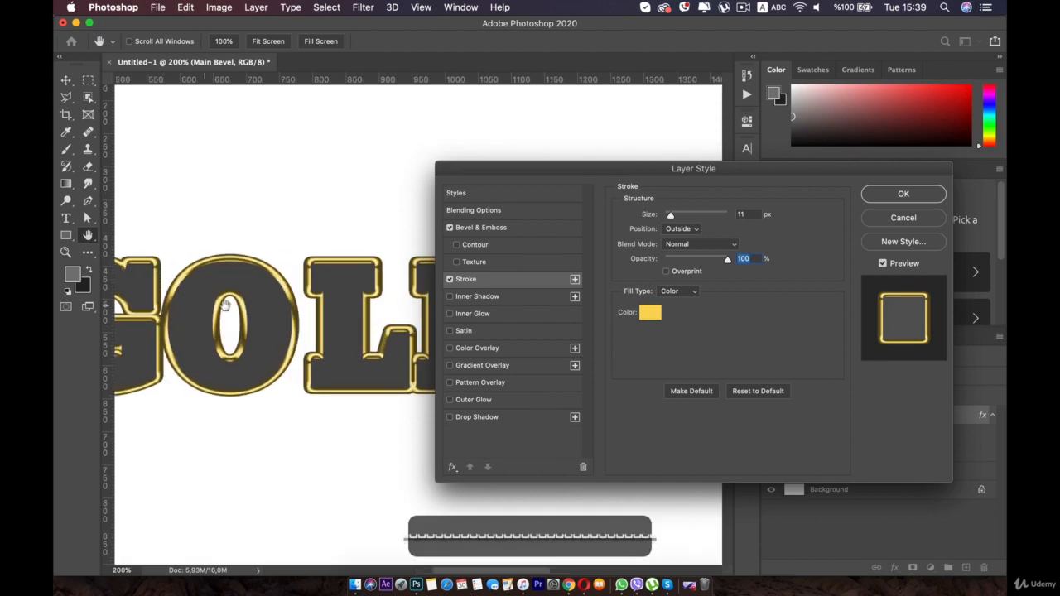
# Review the Main Bevel layer's bevel settings against the letters and apply its layer styles
pyautogui.moveTo(226, 307); pyautogui.dragTo(251, 306)
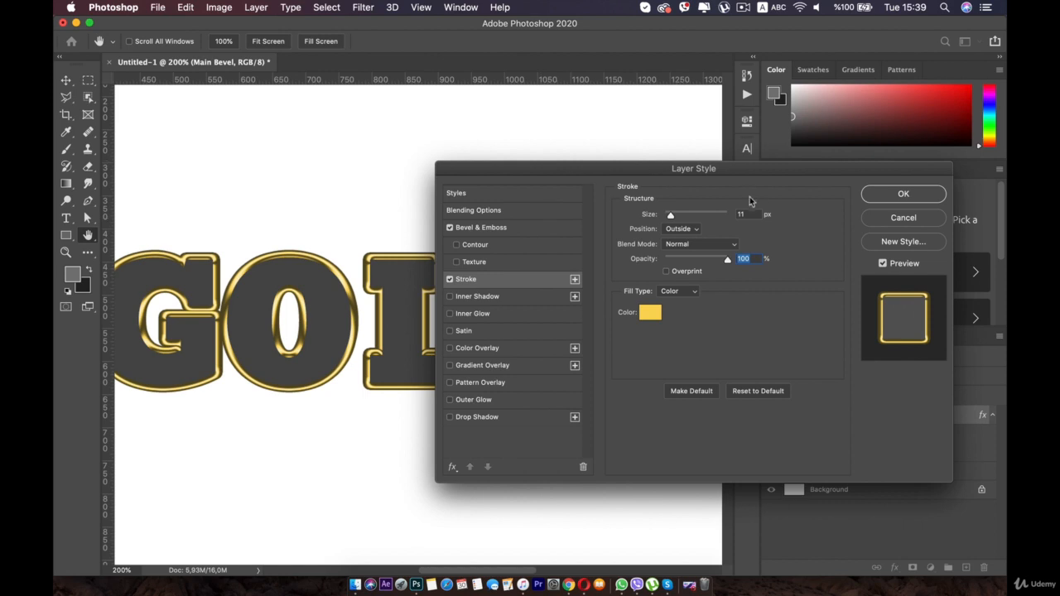
pyautogui.click(497, 226)
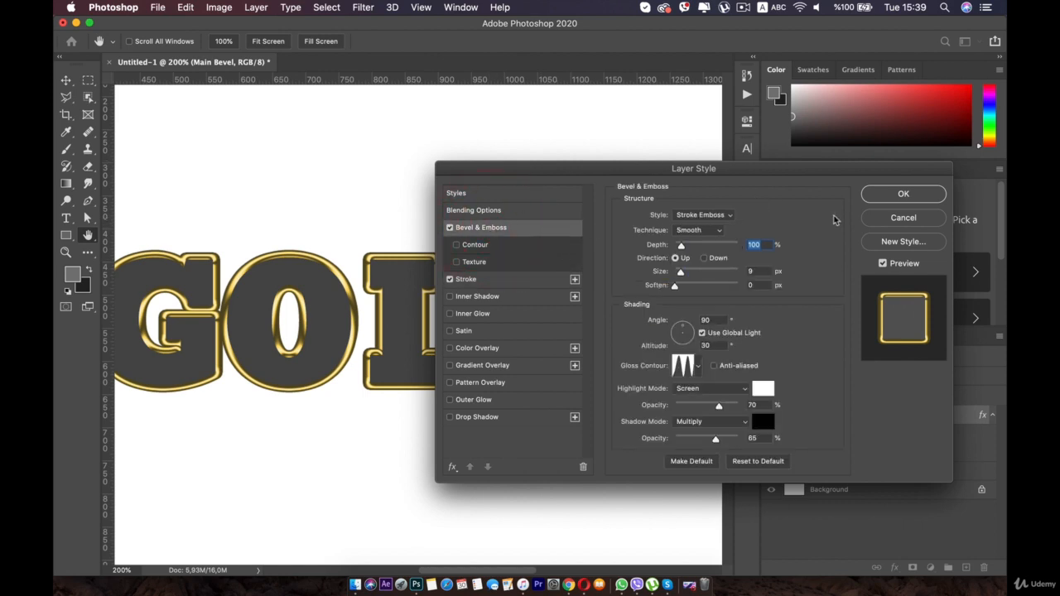
pyautogui.click(901, 193)
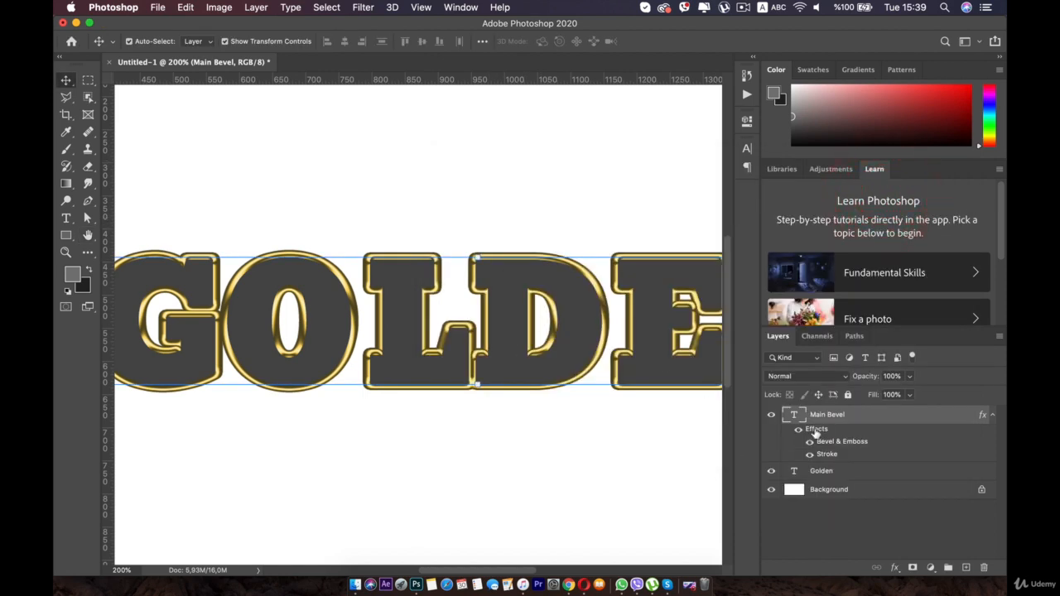
# Duplicate the Main Bevel layer and rename the copy Highlight
pyautogui.press('super+j')
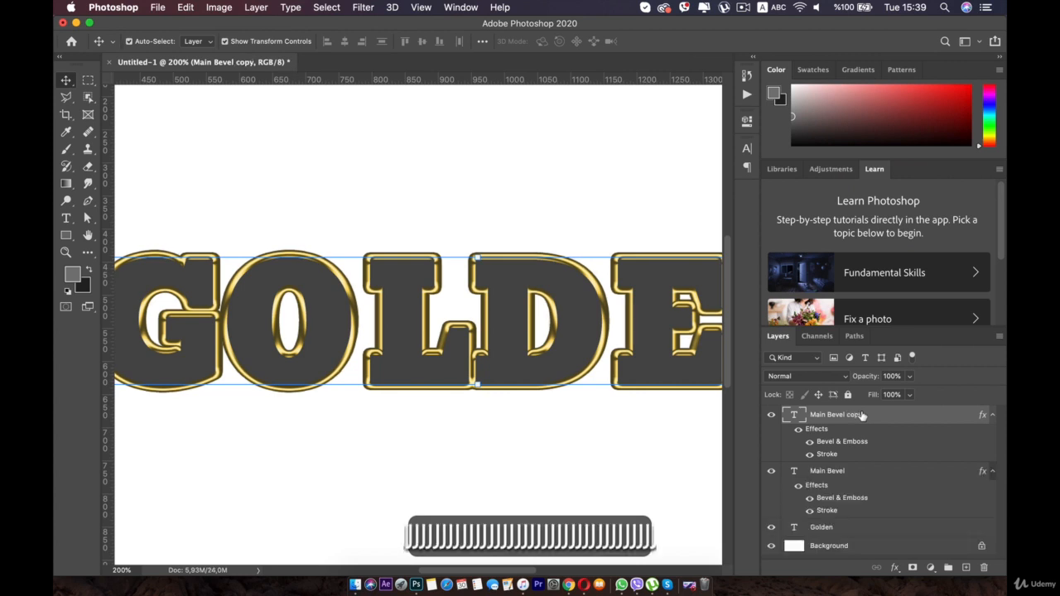
pyautogui.doubleClick(836, 414)
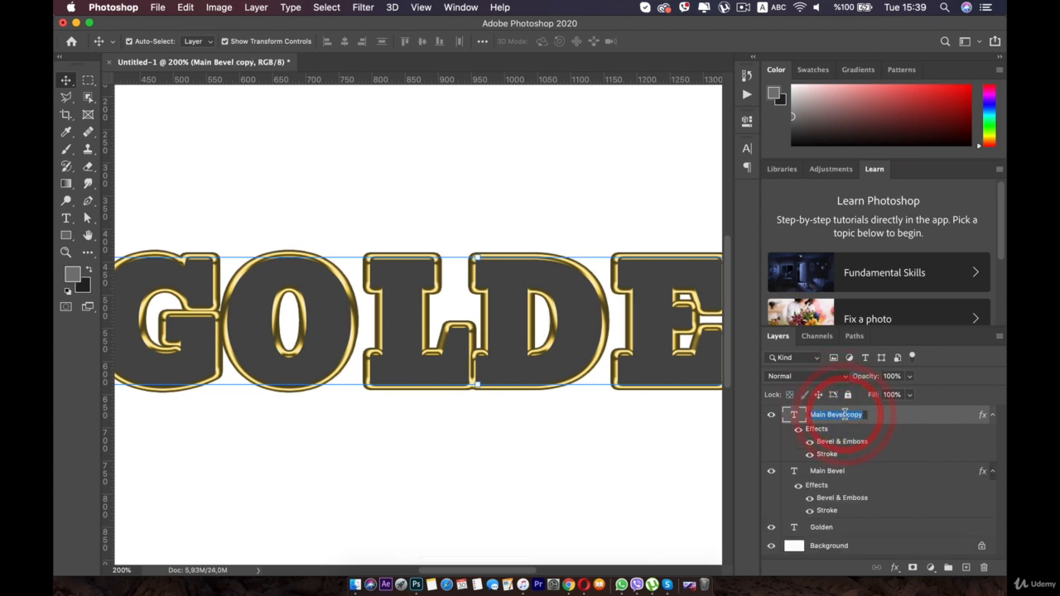
pyautogui.write('Highlight')
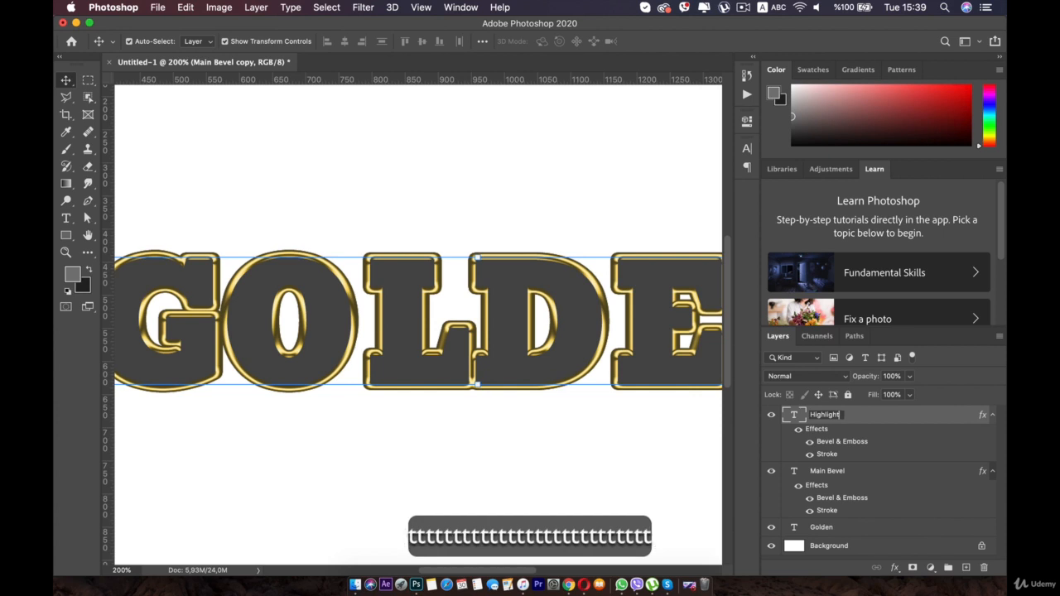
pyautogui.press('Return')
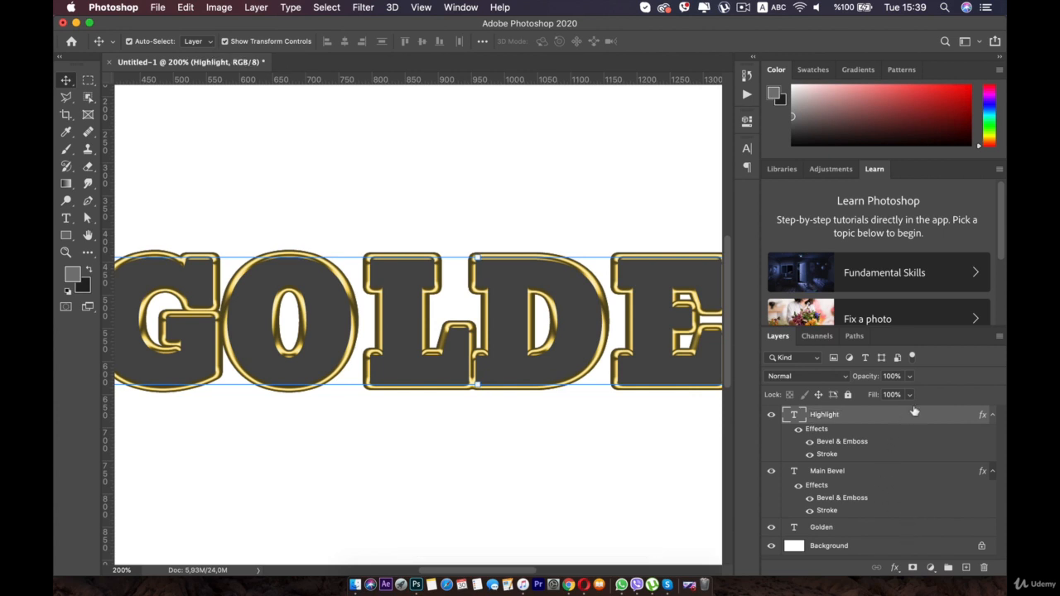
# Set the Highlight layer's stroke size to 5 px and its opacity to 0%
pyautogui.doubleClick(965, 416)
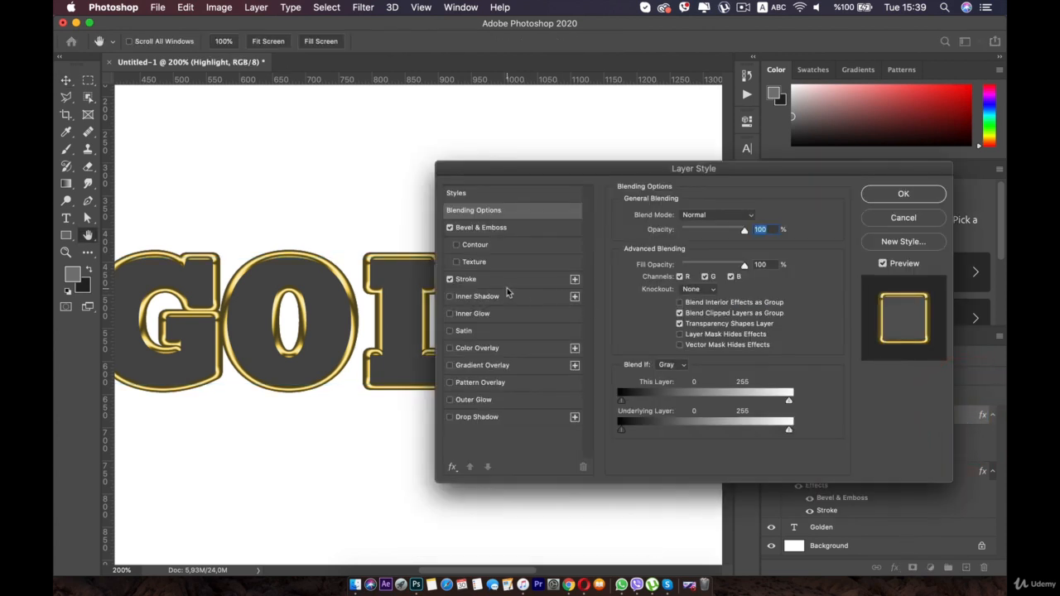
pyautogui.click(497, 280)
pyautogui.write('5')
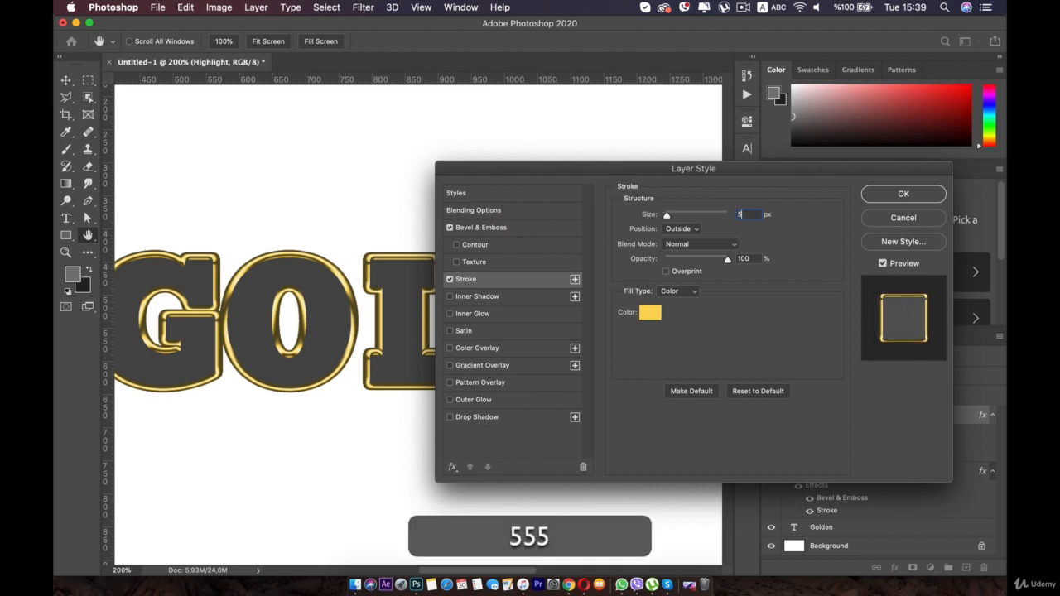
pyautogui.click(720, 298)
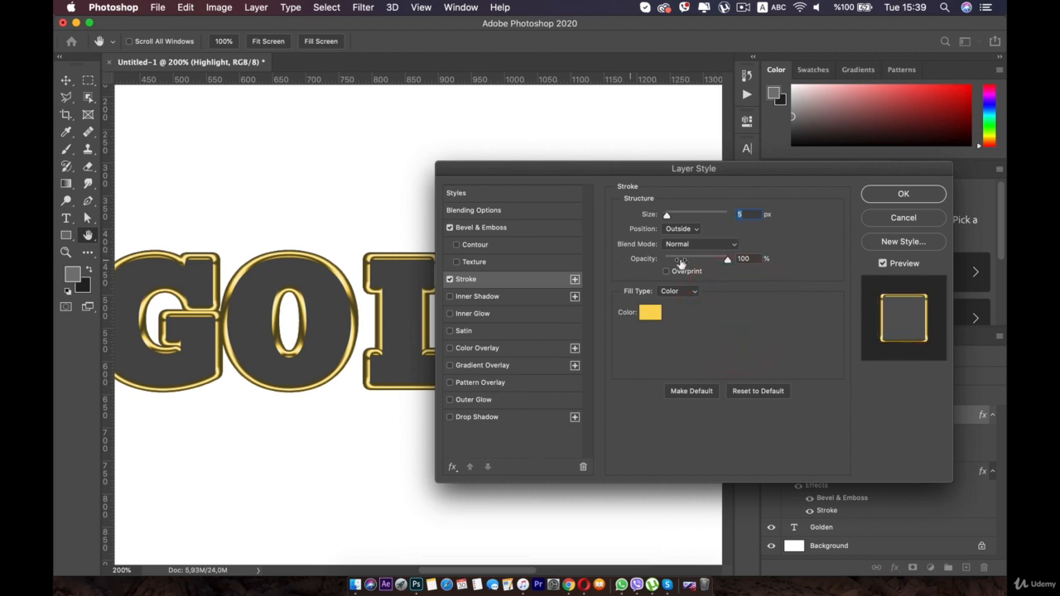
pyautogui.moveTo(726, 262); pyautogui.dragTo(664, 261)
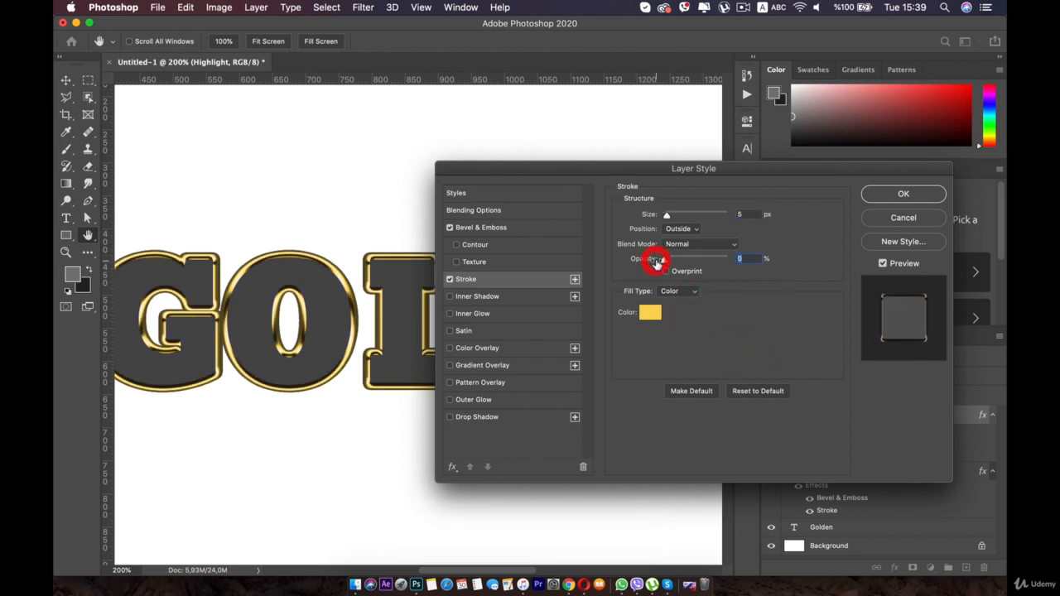
# Set the Highlight layer's bevel depth to 340%
pyautogui.click(490, 226)
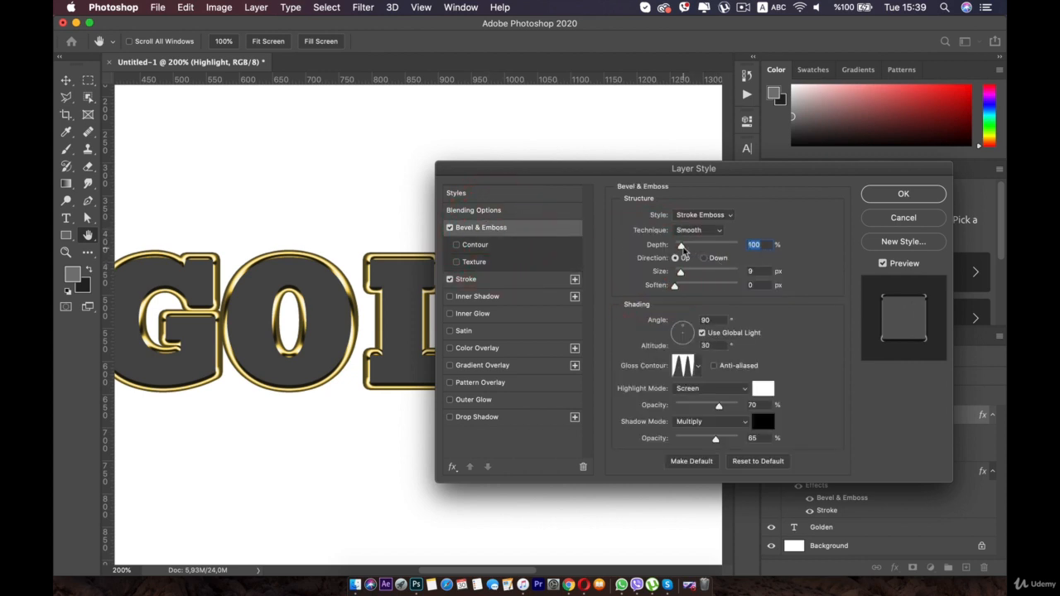
pyautogui.moveTo(681, 246); pyautogui.dragTo(698, 249)
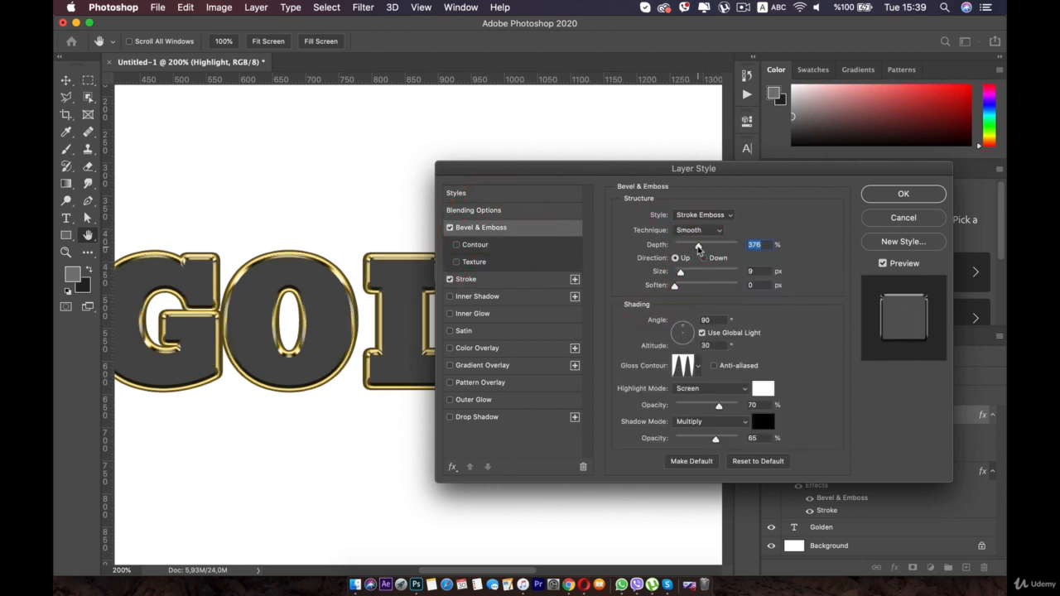
pyautogui.click(698, 246)
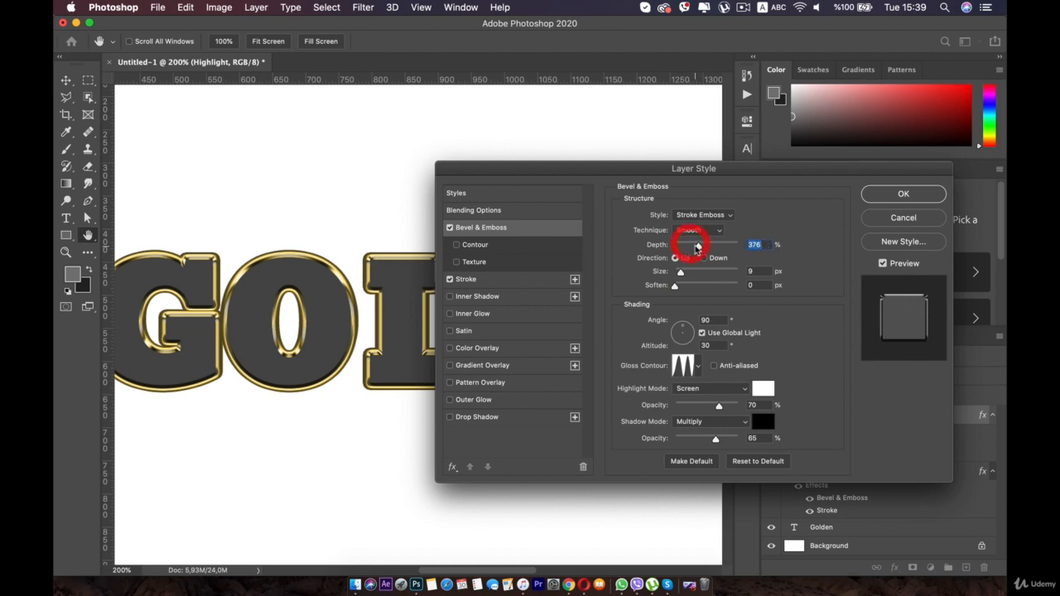
pyautogui.write('340')
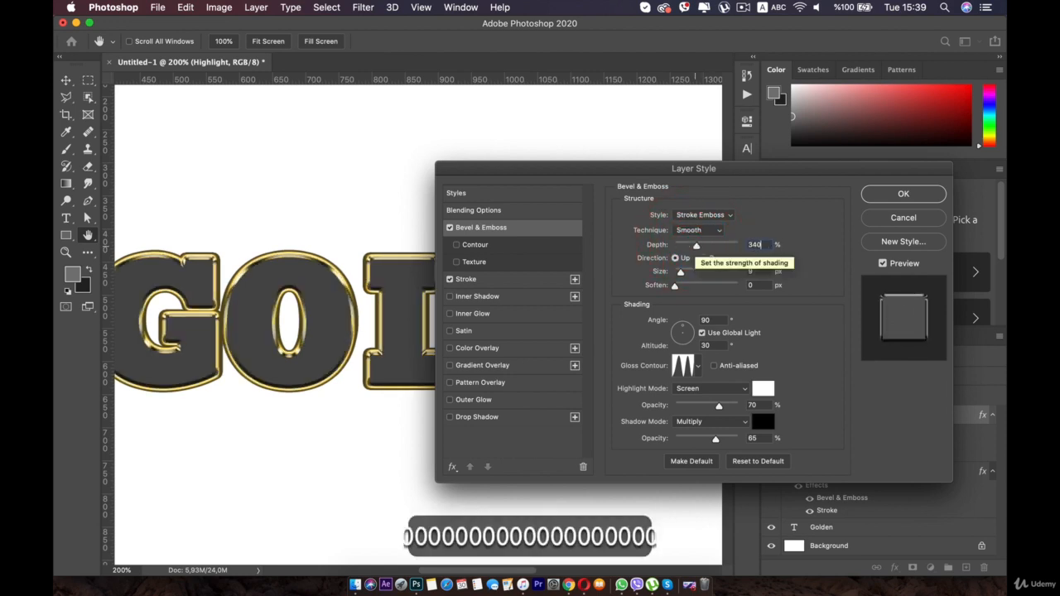
pyautogui.click(809, 337)
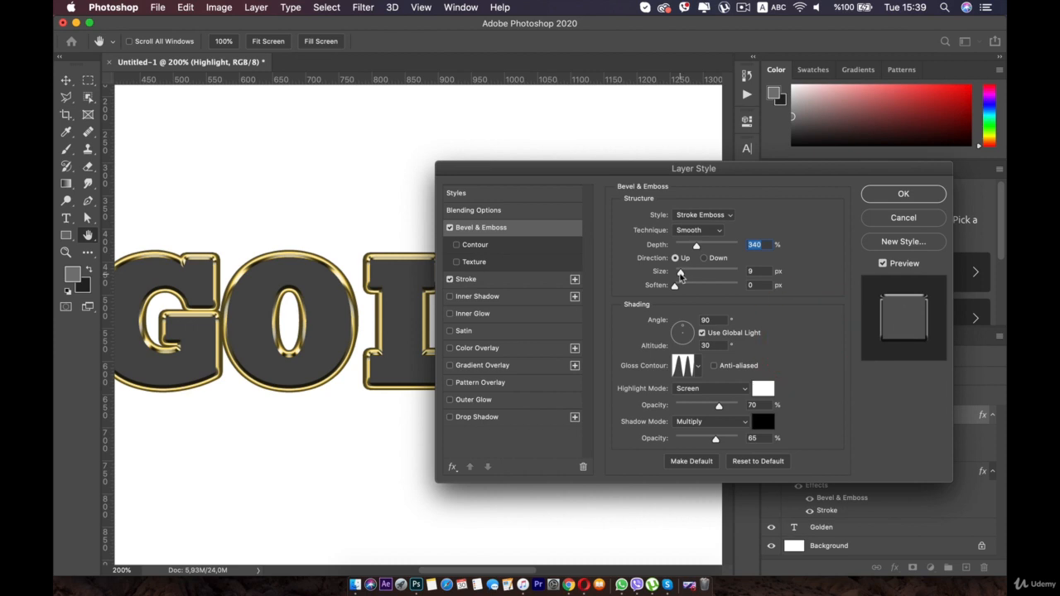
# Try a bevel size of 21 px, and test softening at 4 px before returning it to 0 px
pyautogui.moveTo(680, 272); pyautogui.dragTo(683, 276)
pyautogui.click(683, 275)
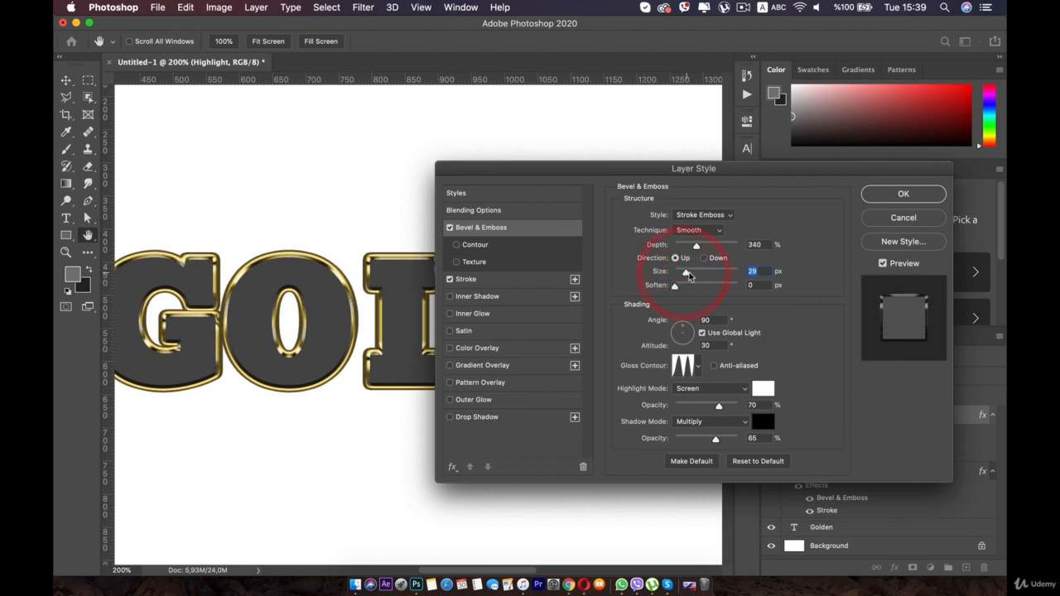
pyautogui.click(694, 274)
pyautogui.moveTo(694, 276)
pyautogui.mouseDown()
pyautogui.moveTo(704, 274)
pyautogui.moveTo(686, 274)
pyautogui.mouseUp()
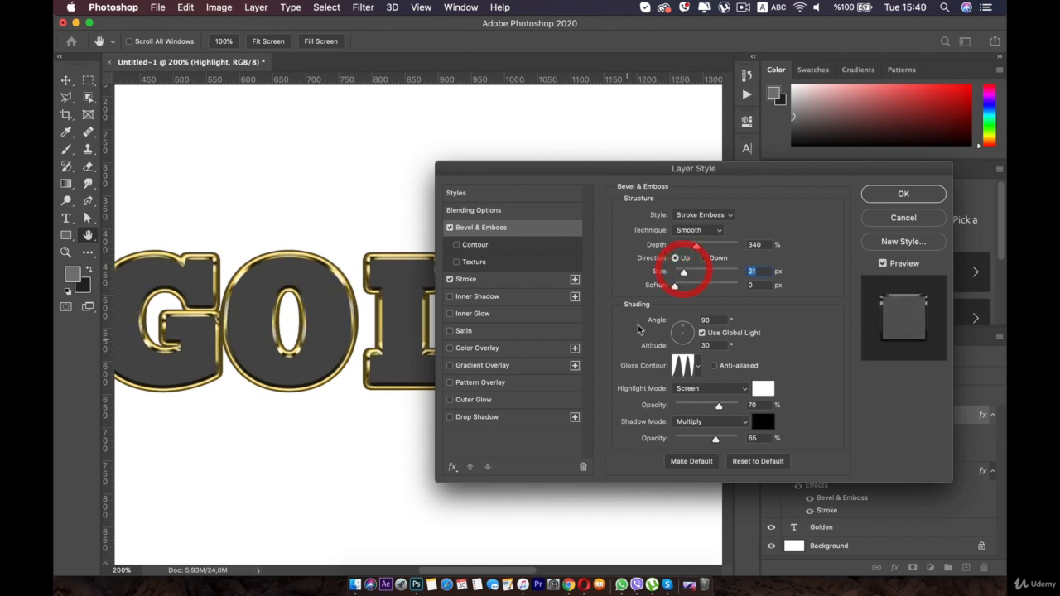
pyautogui.click(675, 285)
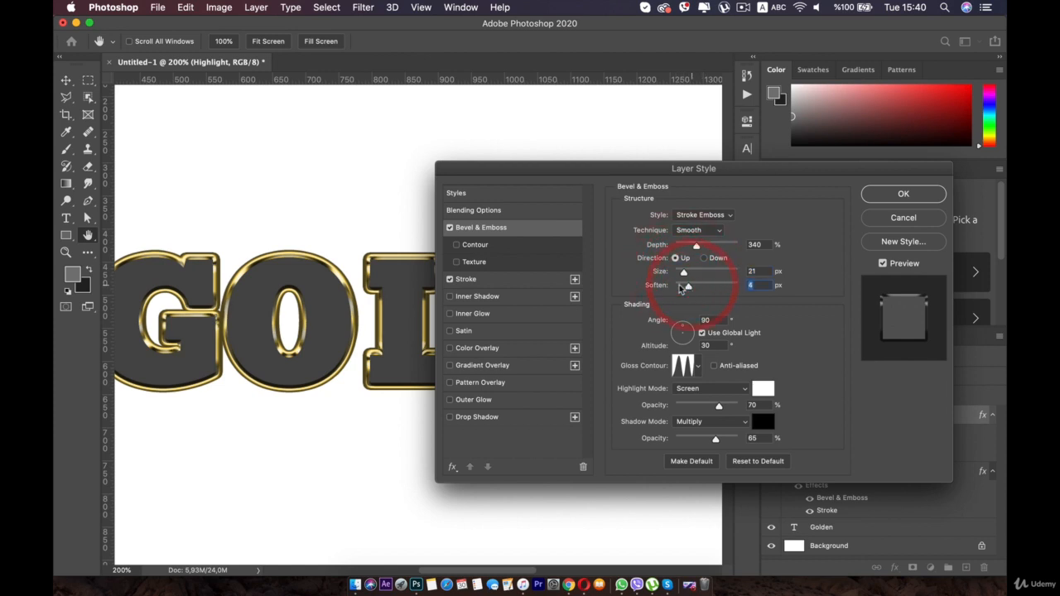
pyautogui.click(675, 286)
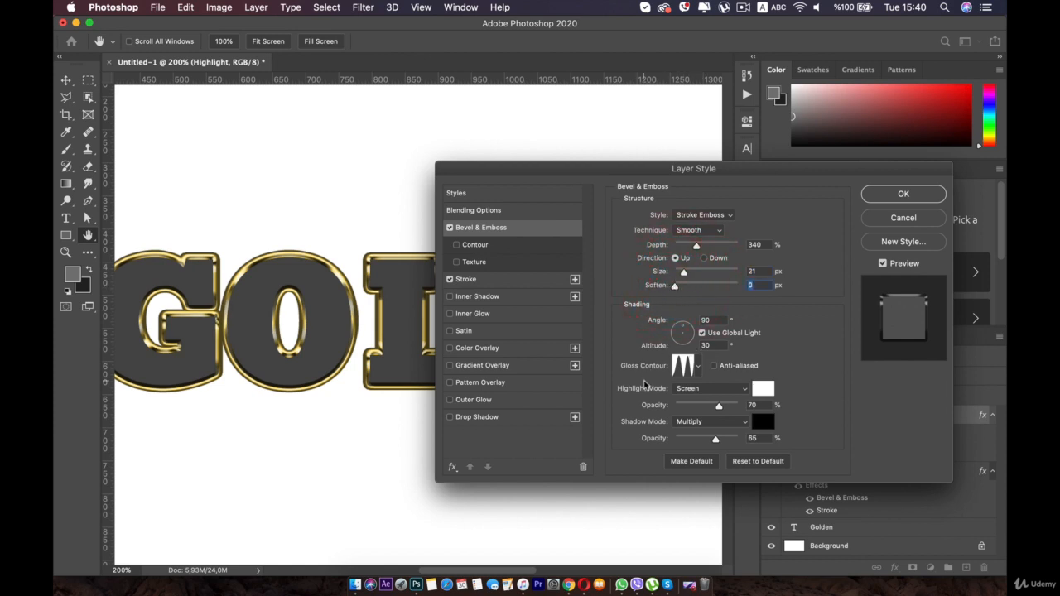
# Try several light directions for the Highlight layer's bevel shading
pyautogui.click(683, 329)
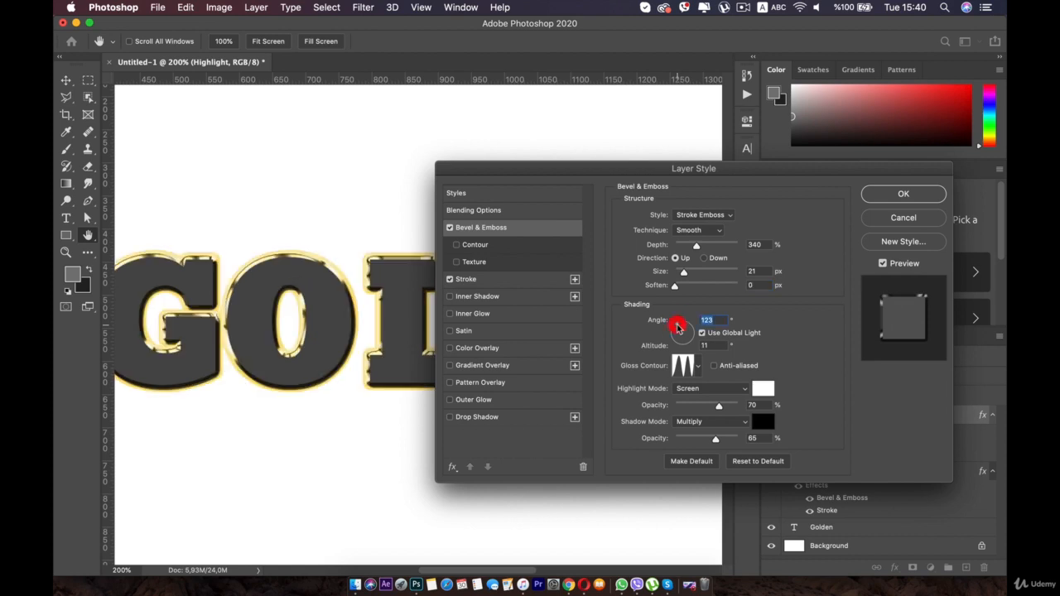
pyautogui.click(683, 328)
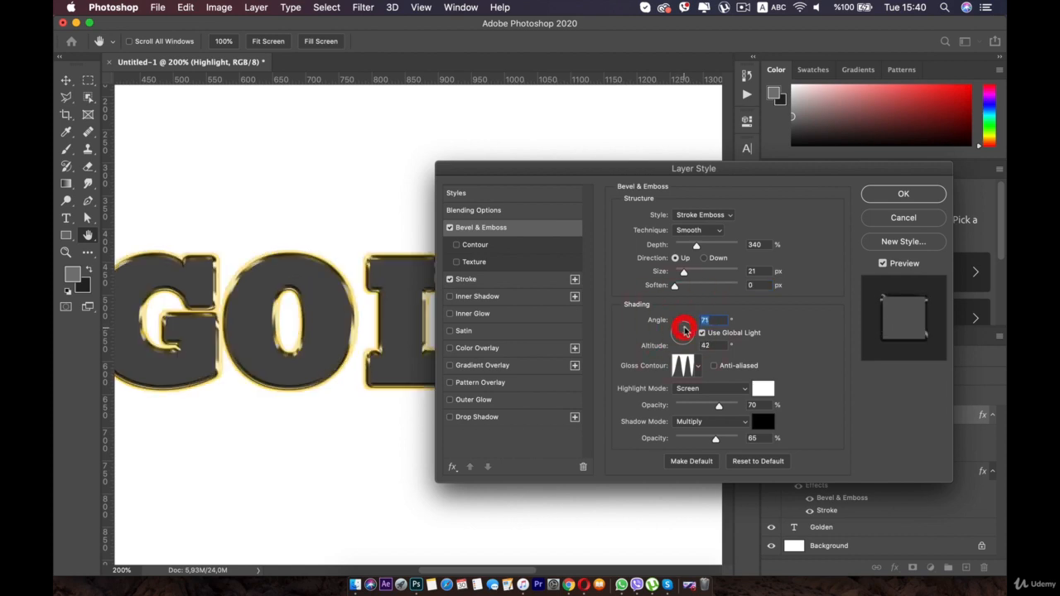
pyautogui.click(683, 329)
pyautogui.click(681, 329)
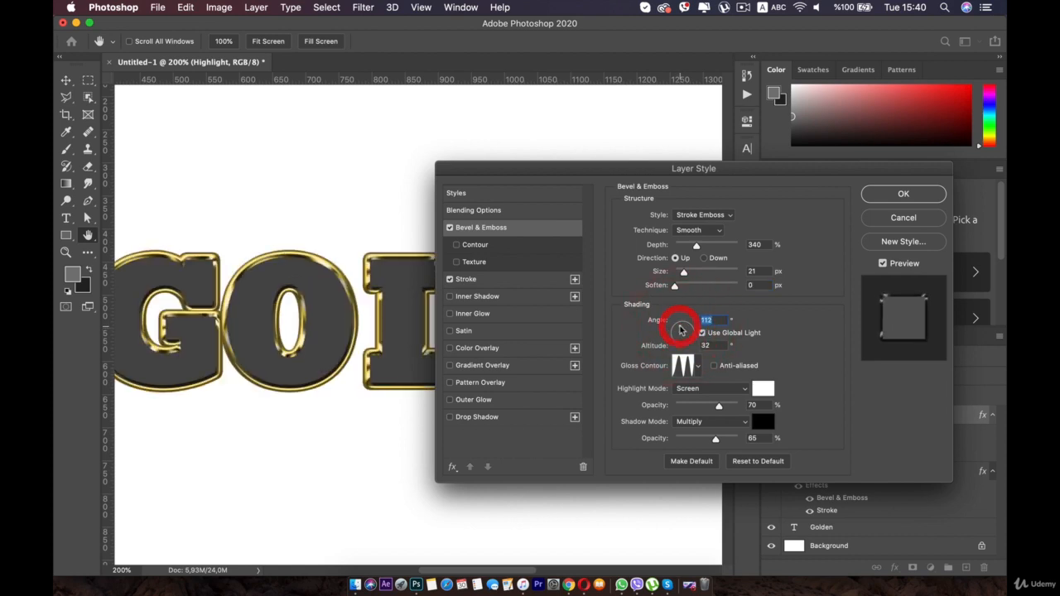
pyautogui.click(677, 331)
pyautogui.click(677, 331)
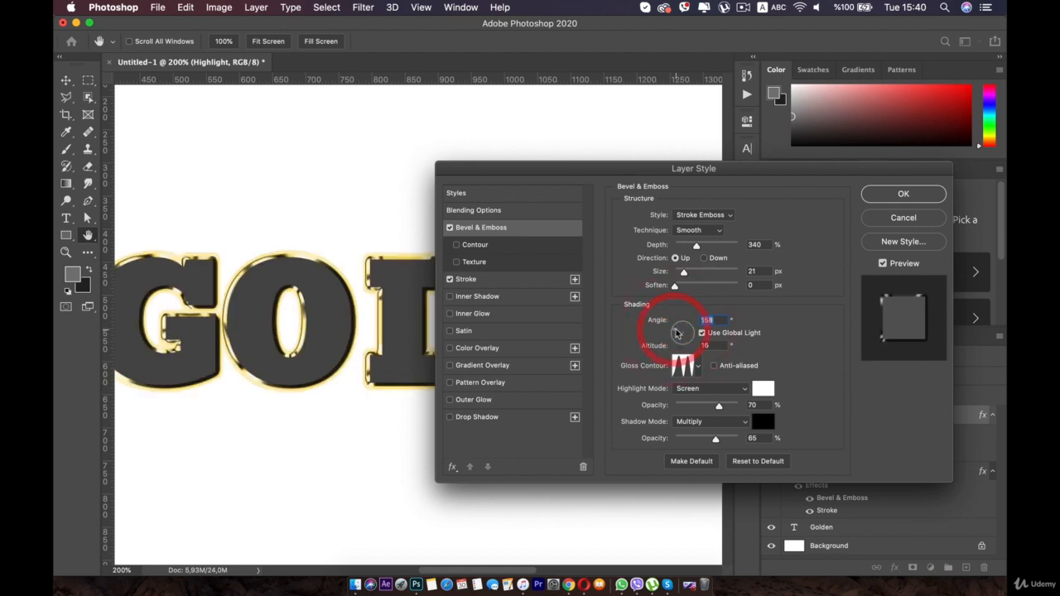
pyautogui.click(679, 331)
pyautogui.click(680, 330)
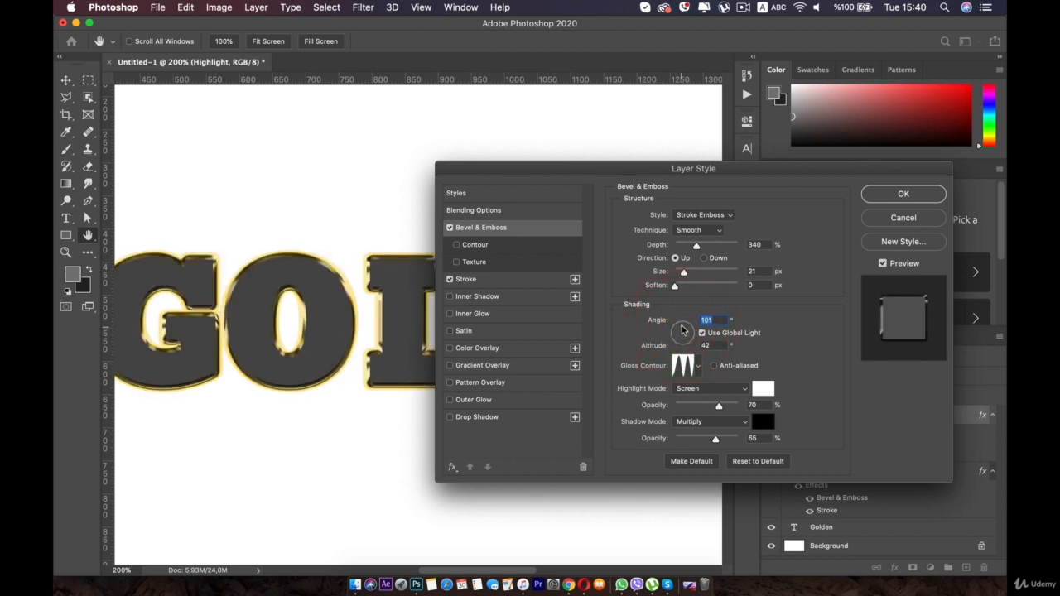
pyautogui.click(682, 331)
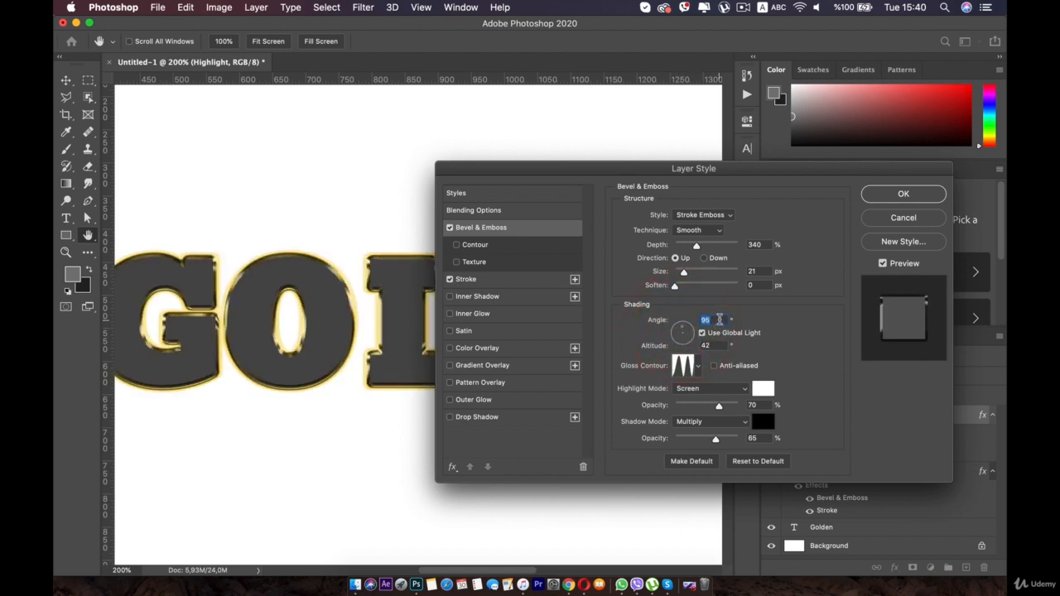
# Set the bevel's light angle to 90° and its altitude to 30°
pyautogui.moveTo(717, 320); pyautogui.dragTo(654, 320)
pyautogui.write('90')
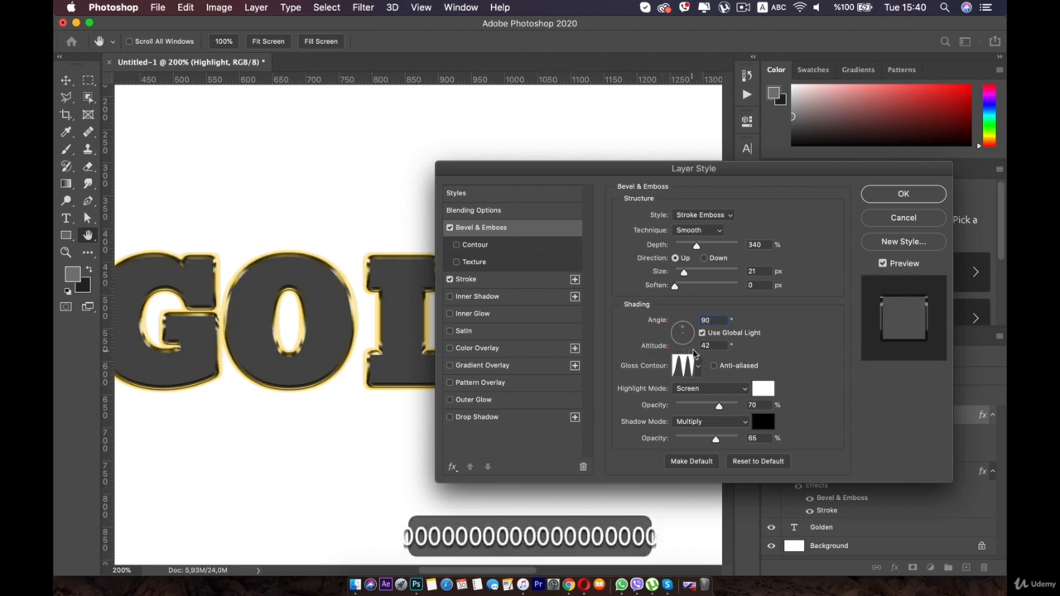
pyautogui.press('Tab')
pyautogui.write('30')
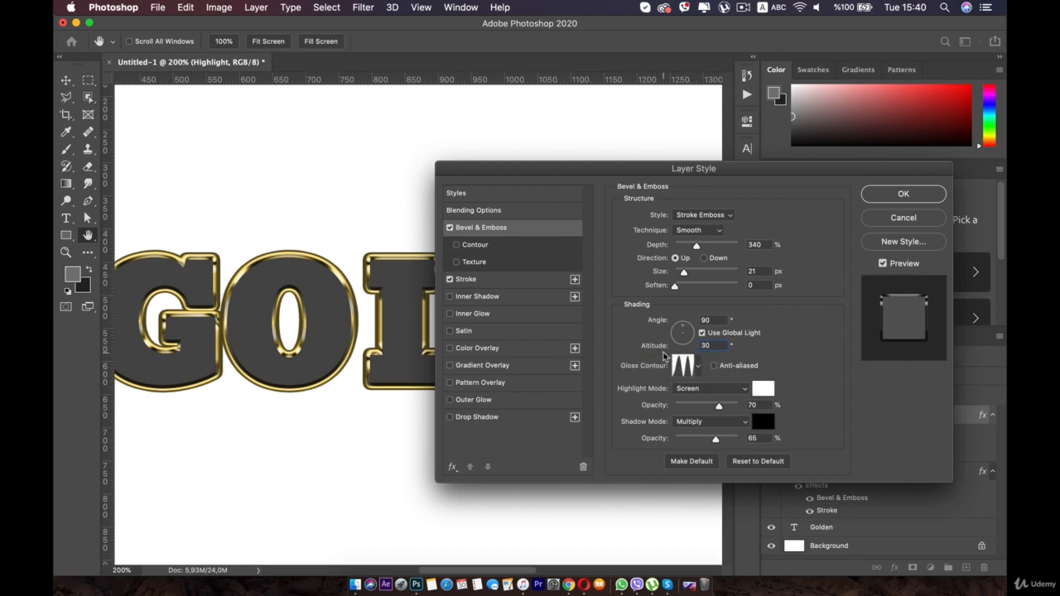
# Set the bevel's shadow opacity to 0% and its highlight mode to Color Dodge
pyautogui.moveTo(717, 445); pyautogui.dragTo(672, 442)
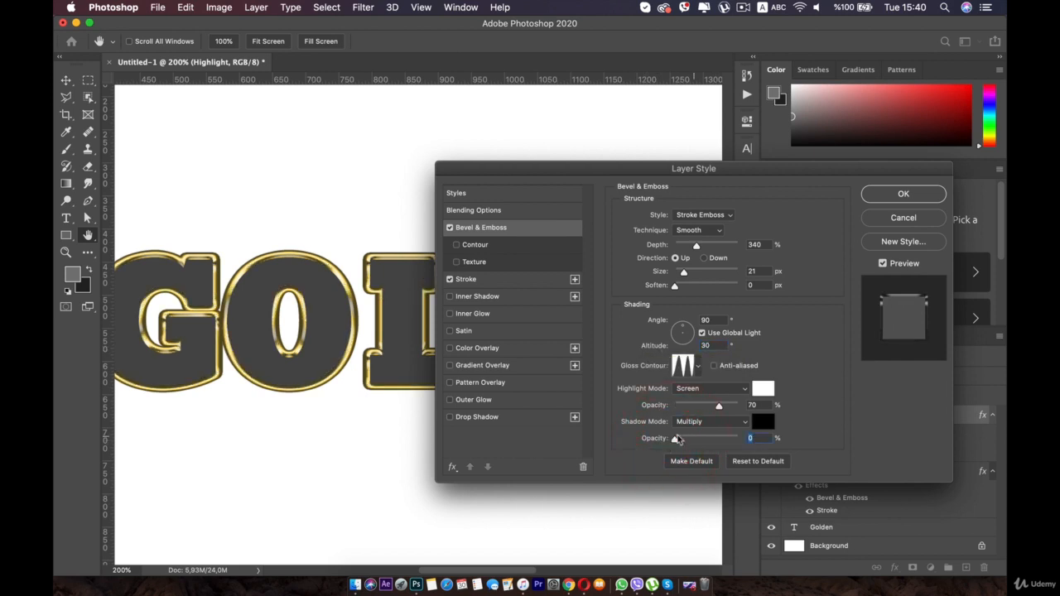
pyautogui.click(719, 391)
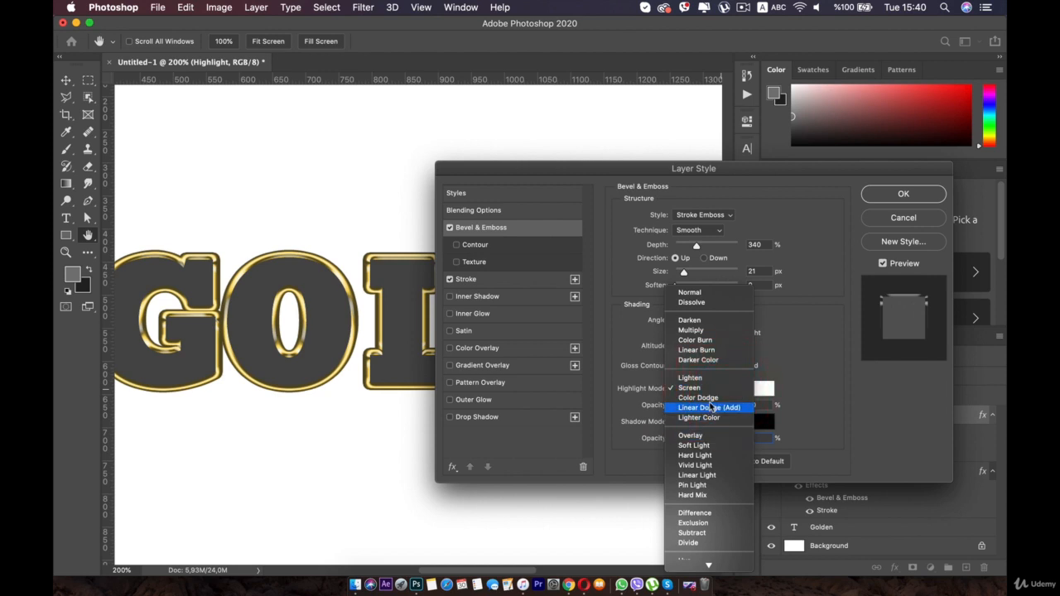
pyautogui.click(709, 399)
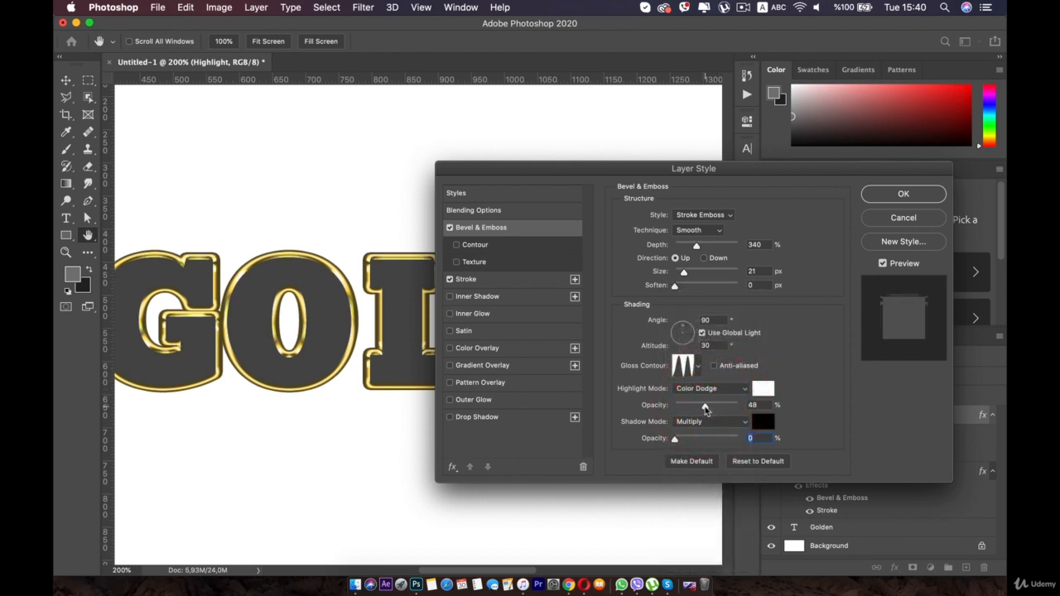
# Try a highlight opacity of 79%, and test the Down bevel direction before returning it to Up
pyautogui.moveTo(715, 405)
pyautogui.mouseDown()
pyautogui.moveTo(705, 406)
pyautogui.moveTo(719, 406)
pyautogui.mouseUp()
pyautogui.click(704, 258)
pyautogui.click(679, 258)
pyautogui.moveTo(719, 405)
pyautogui.mouseDown()
pyautogui.moveTo(695, 408)
pyautogui.moveTo(725, 406)
pyautogui.mouseUp()
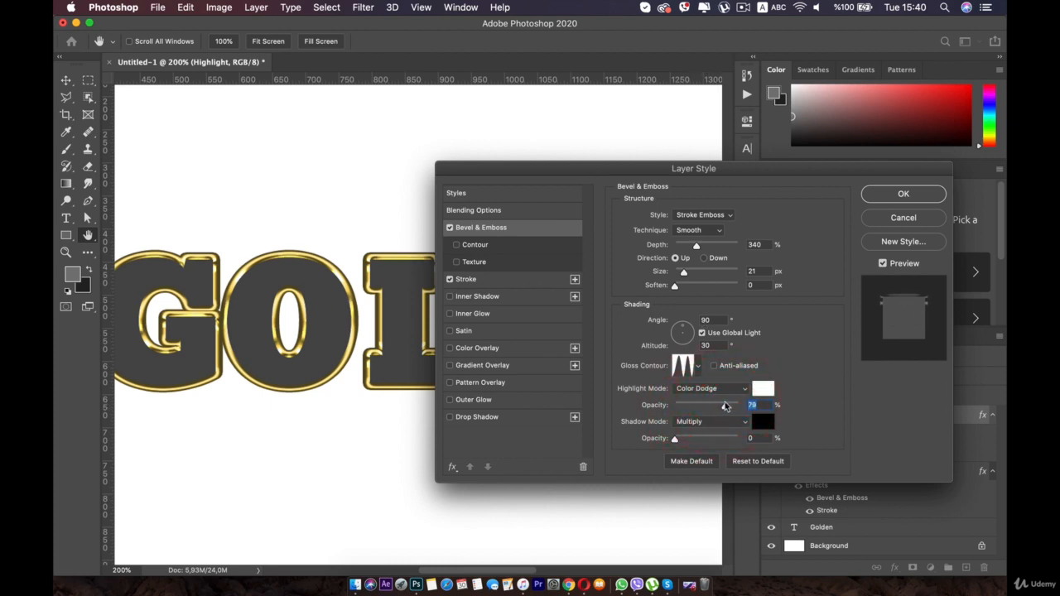
# Give the Highlight bevel a 40 px size and the half-round gloss contour, with highlight opacity at 61%
pyautogui.click(698, 366)
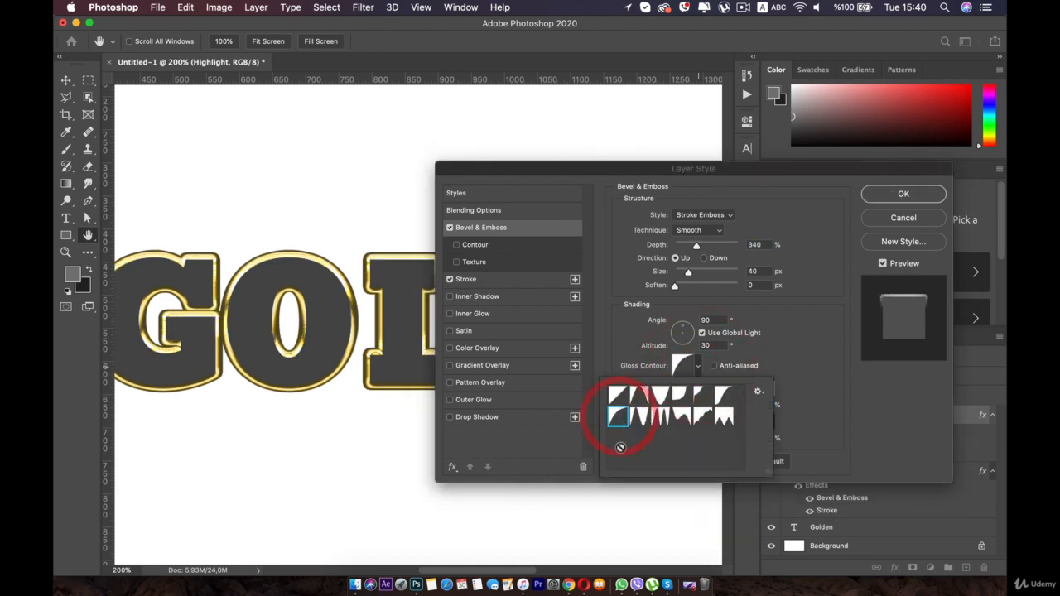
pyautogui.click(618, 415)
pyautogui.click(807, 369)
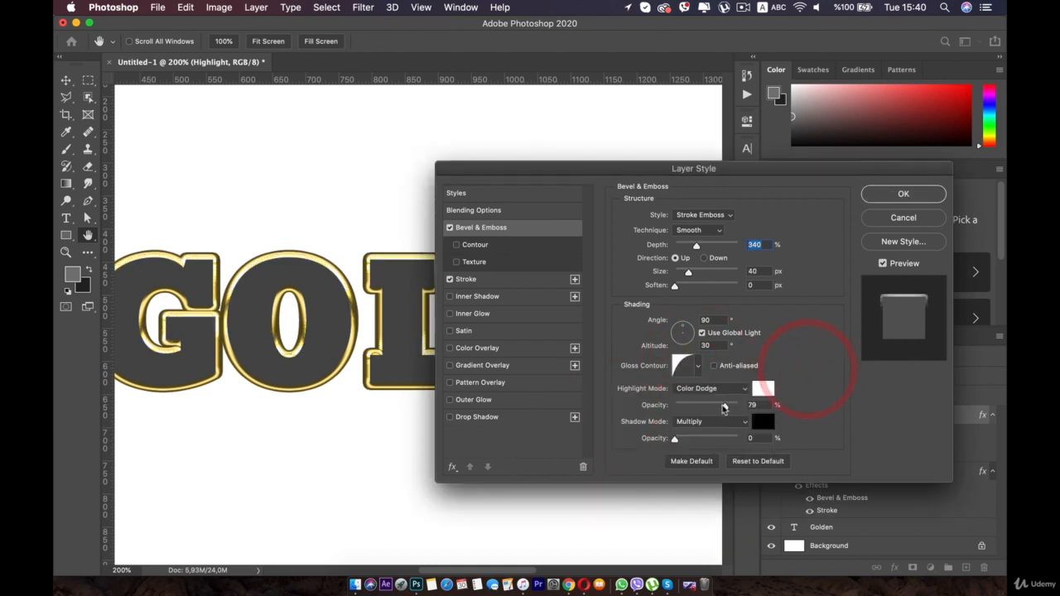
pyautogui.moveTo(725, 406); pyautogui.dragTo(713, 406)
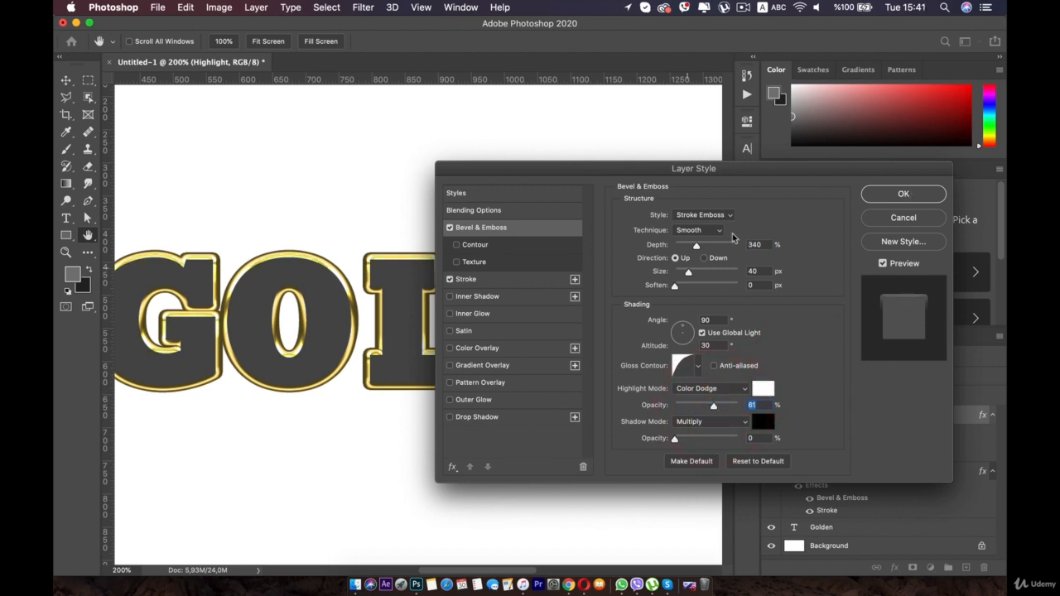
# Apply the Highlight layer's style settings, duplicate the layer and rename the copy Shadow
pyautogui.click(911, 195)
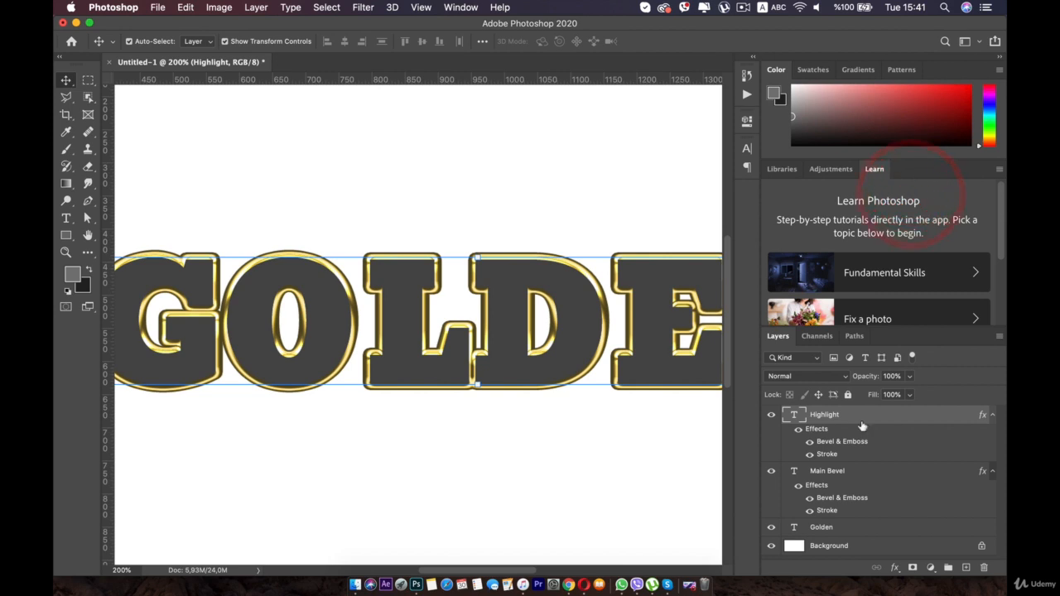
pyautogui.press('super+j')
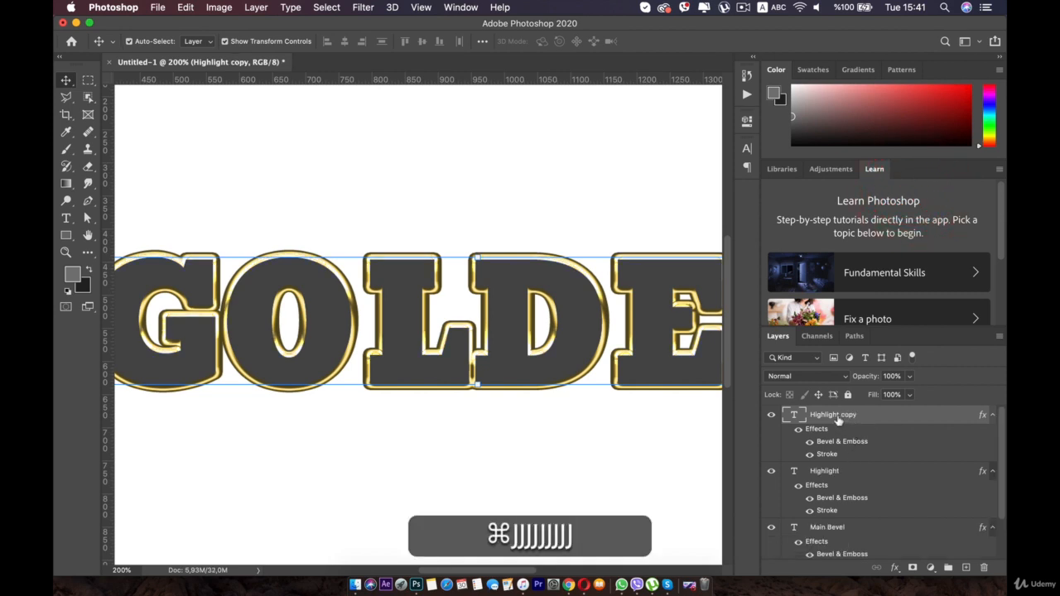
pyautogui.doubleClick(836, 415)
pyautogui.write('Sh')
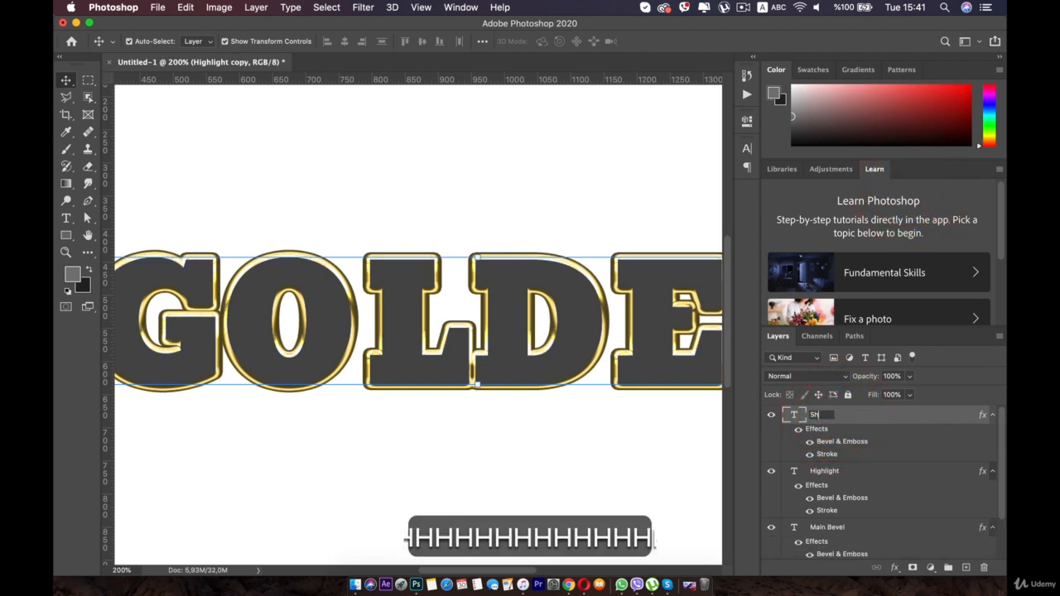
pyautogui.write('adow')
pyautogui.click(888, 435)
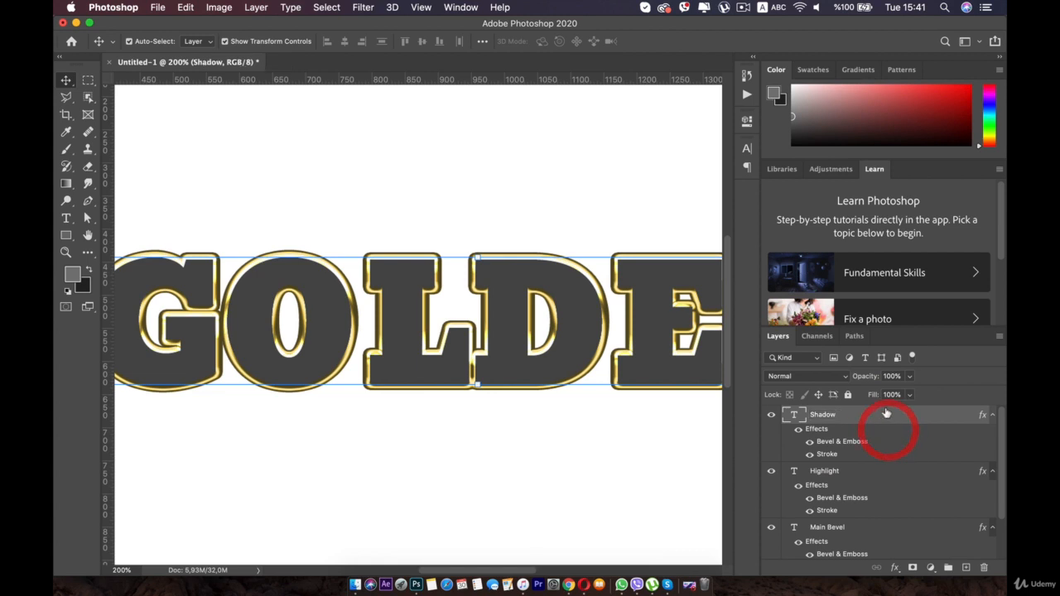
# Edit the Shadow layer's style and set its stroke size to 15 px
pyautogui.doubleClick(960, 417)
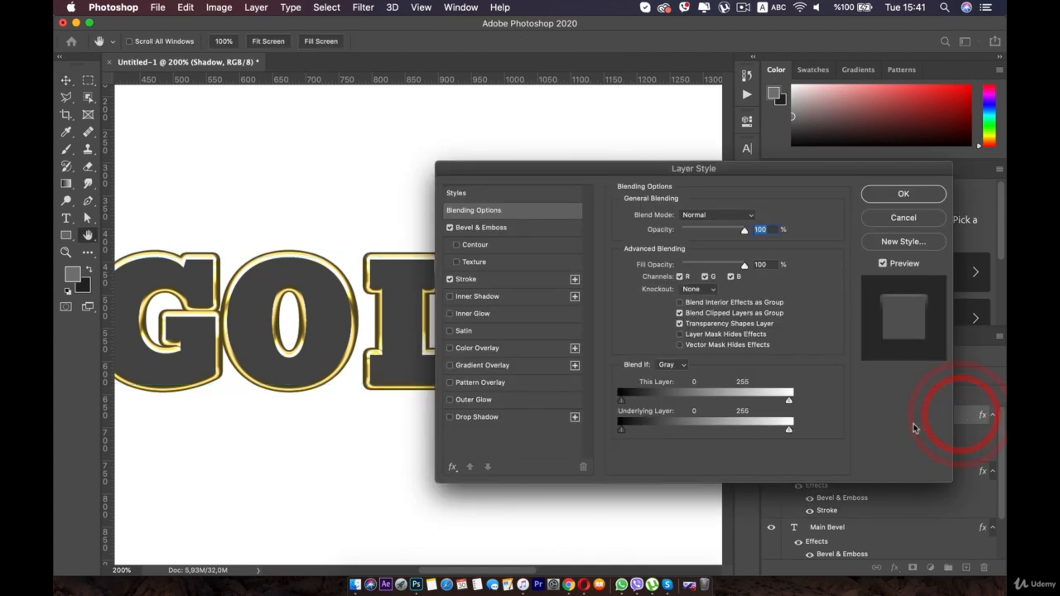
pyautogui.moveTo(570, 170); pyautogui.dragTo(635, 229)
pyautogui.click(566, 338)
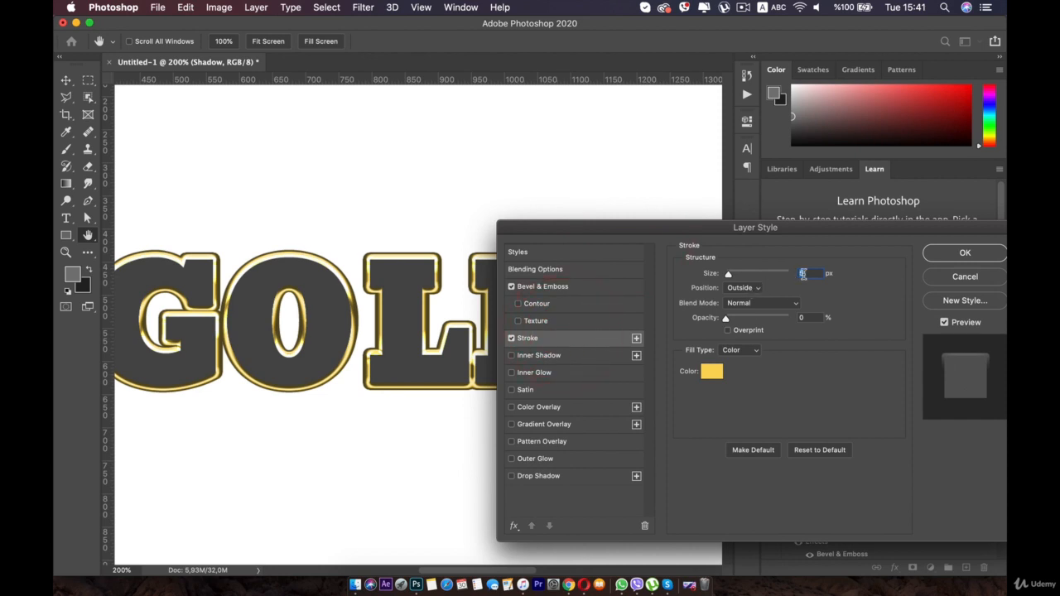
pyautogui.write('15')
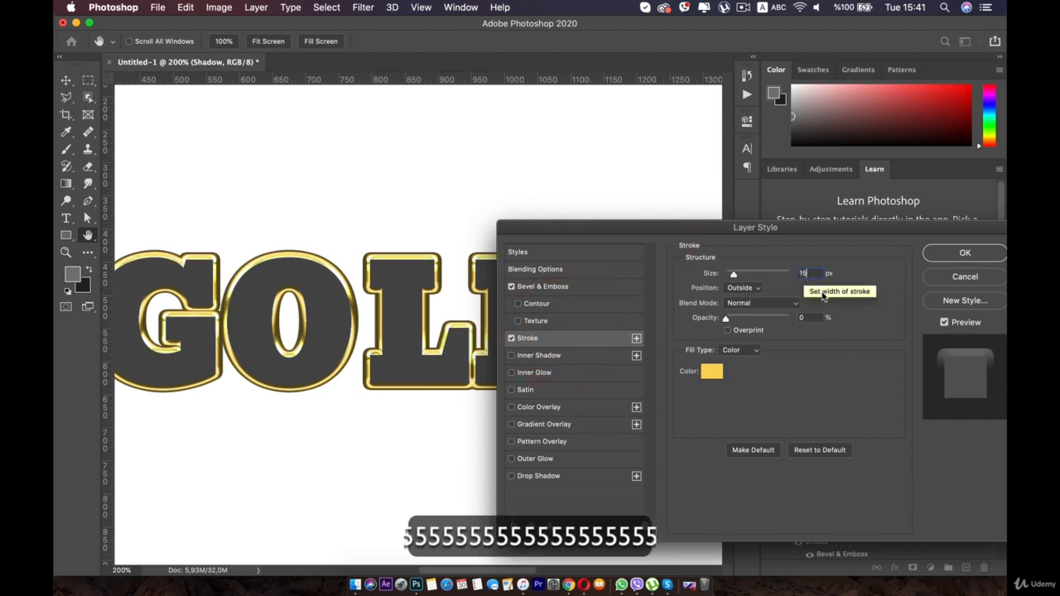
pyautogui.click(840, 297)
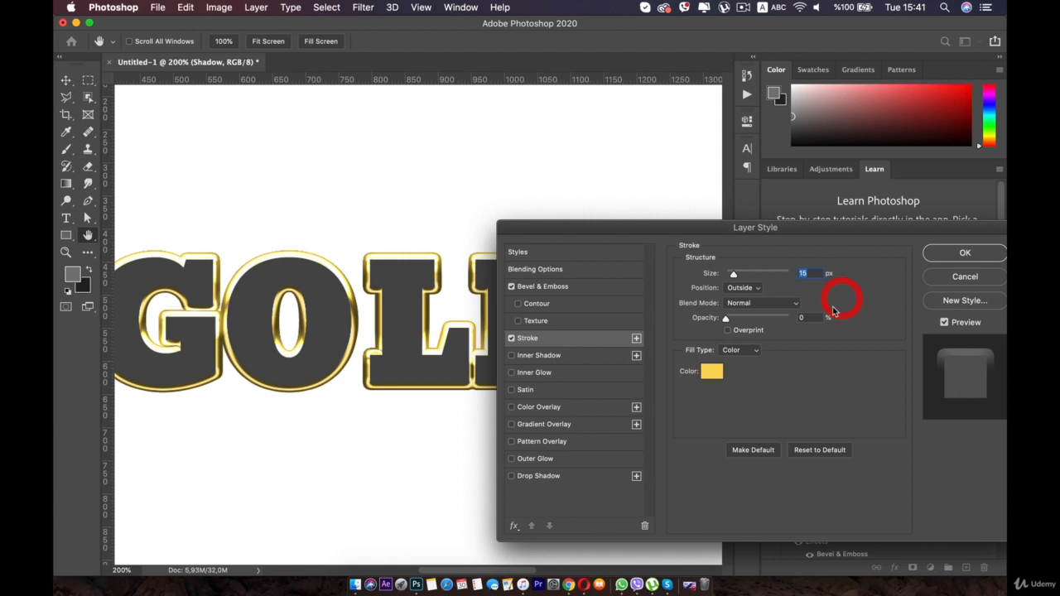
# Set the Shadow bevel's highlight opacity to 0% and shadow opacity to 33%, and change the stroke position to Inside
pyautogui.click(545, 289)
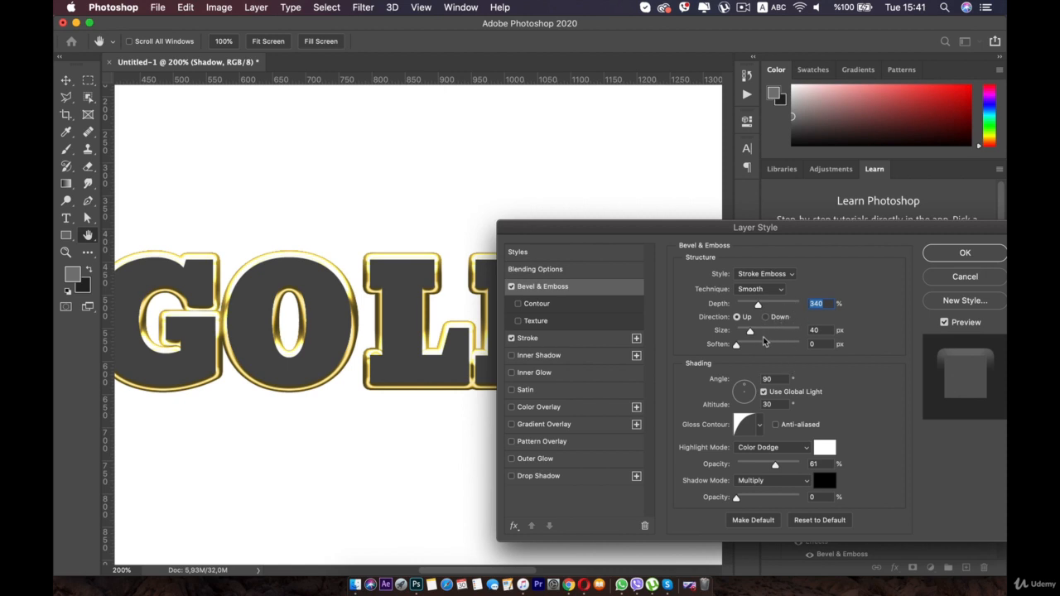
pyautogui.moveTo(775, 465); pyautogui.dragTo(757, 500)
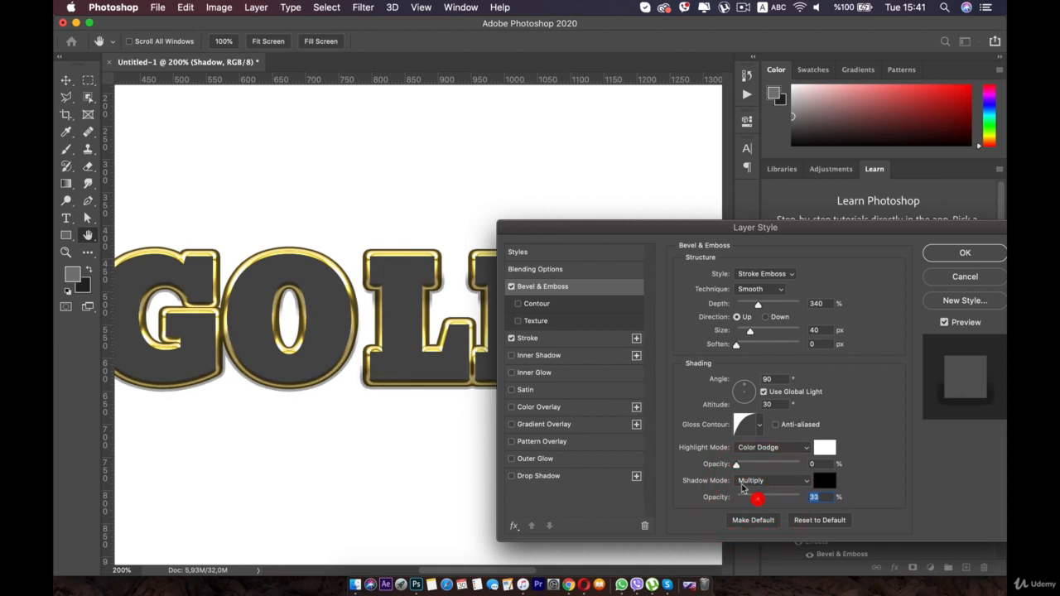
pyautogui.click(563, 342)
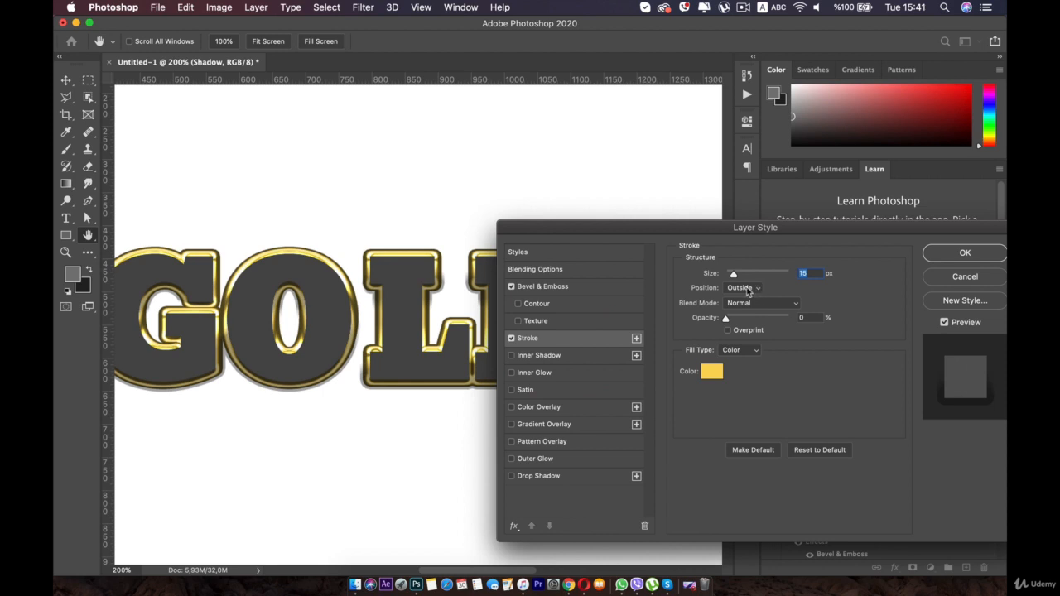
pyautogui.click(748, 289)
pyautogui.click(737, 301)
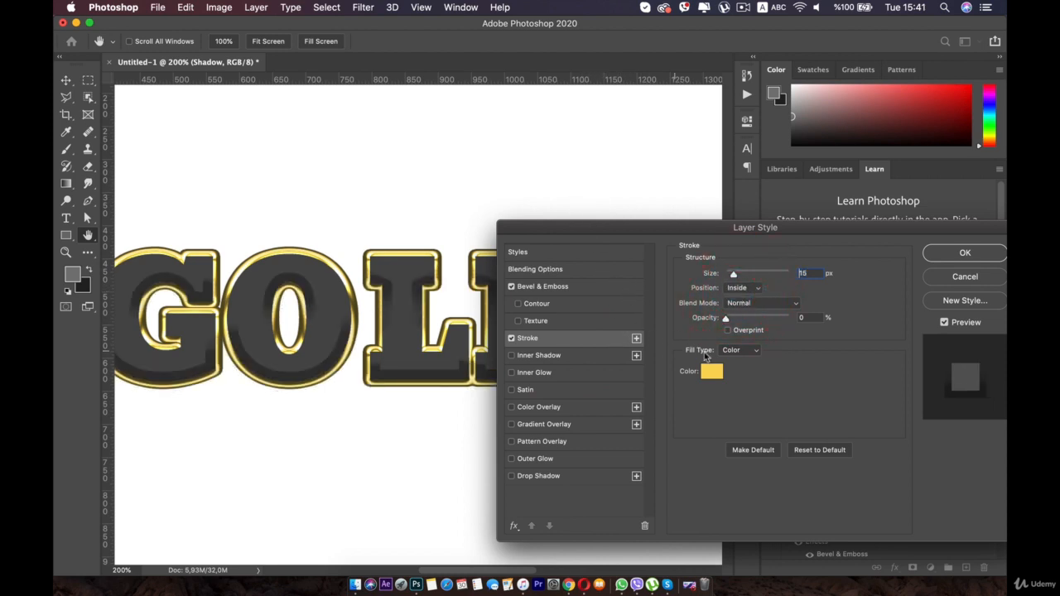
# Set the Shadow layer's bevel depth to 303% and its size to 24 px
pyautogui.click(534, 285)
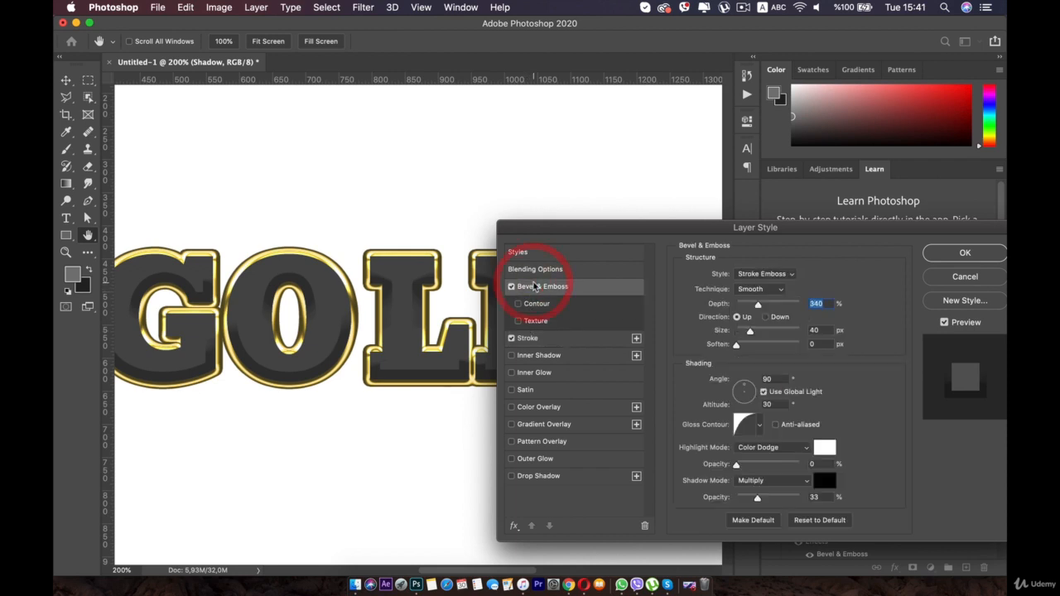
pyautogui.moveTo(690, 228); pyautogui.dragTo(680, 198)
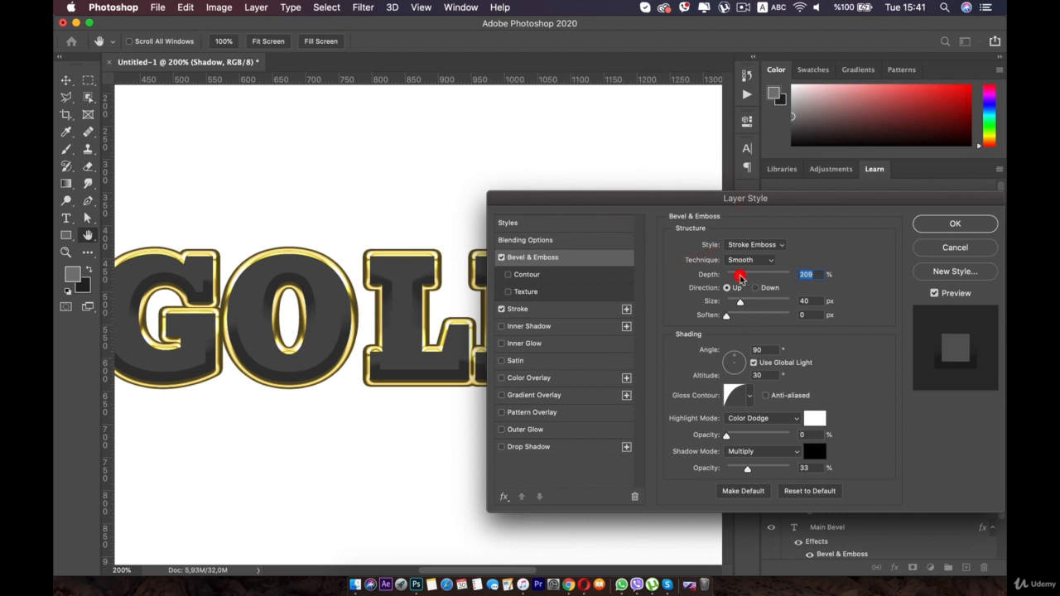
pyautogui.moveTo(741, 277); pyautogui.dragTo(746, 278)
pyautogui.moveTo(739, 304); pyautogui.dragTo(737, 304)
pyautogui.click(737, 305)
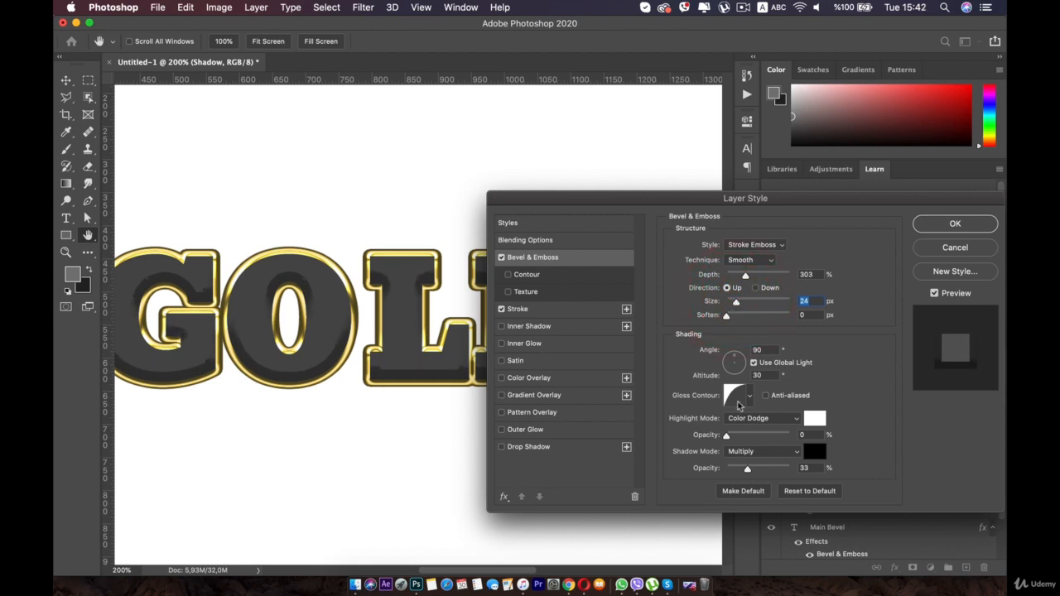
# Set the Shadow bevel's shadow opacity to 53% and reduce its size to 10 px
pyautogui.click(771, 468)
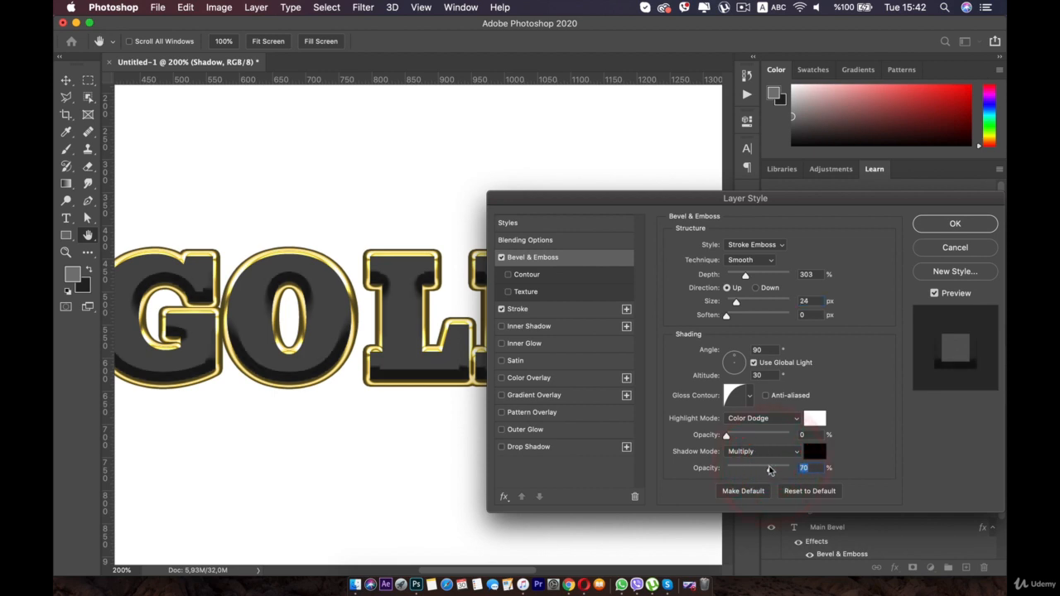
pyautogui.moveTo(768, 469); pyautogui.dragTo(764, 468)
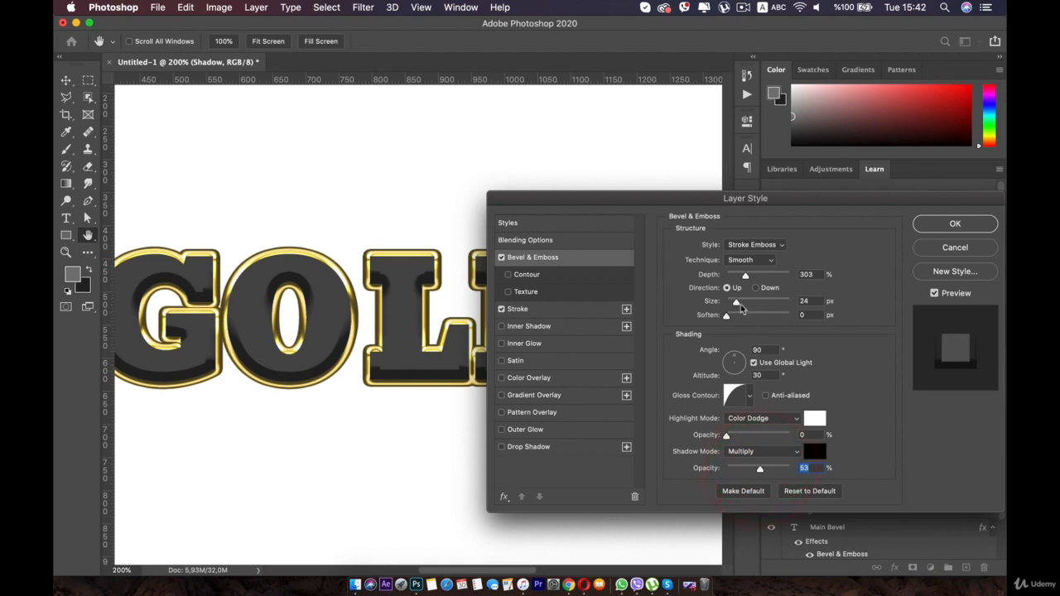
pyautogui.moveTo(733, 304); pyautogui.dragTo(733, 305)
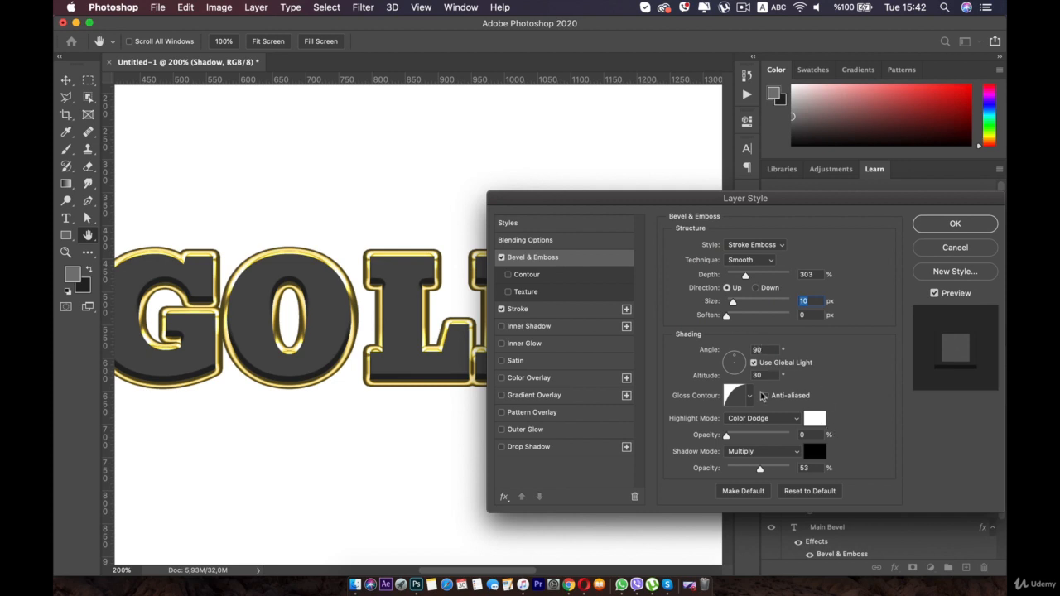
# Try several gloss contours on the Shadow bevel and return to the half-round contour
pyautogui.click(755, 397)
pyautogui.click(713, 447)
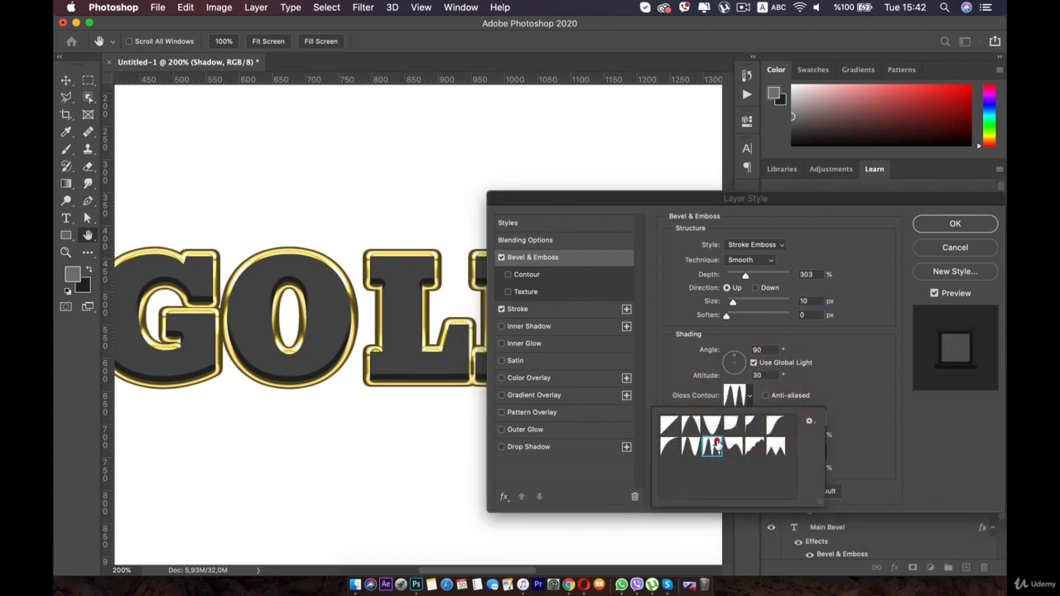
pyautogui.click(692, 447)
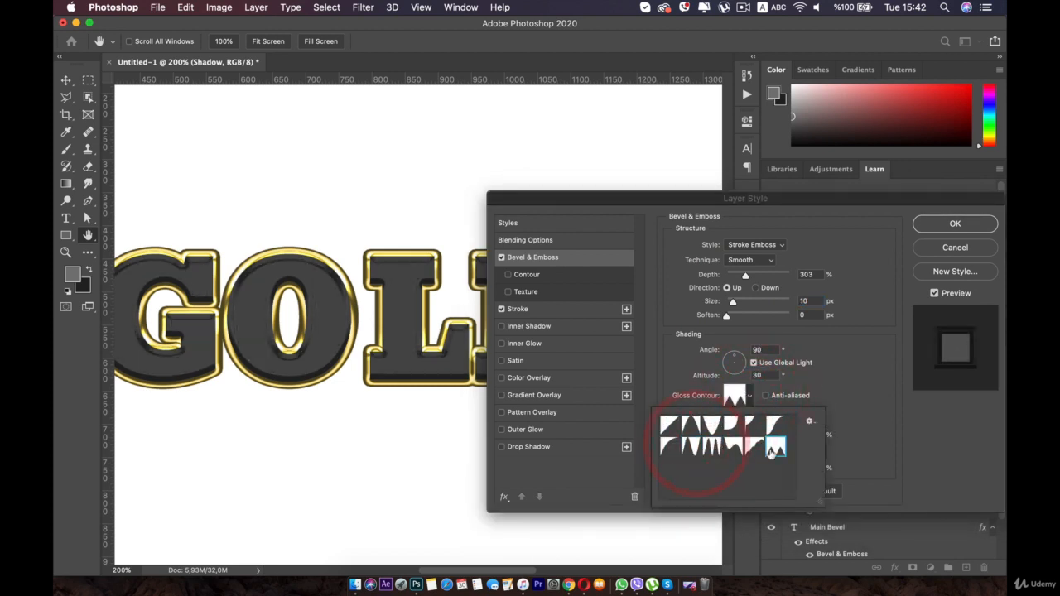
pyautogui.click(774, 448)
pyautogui.click(692, 424)
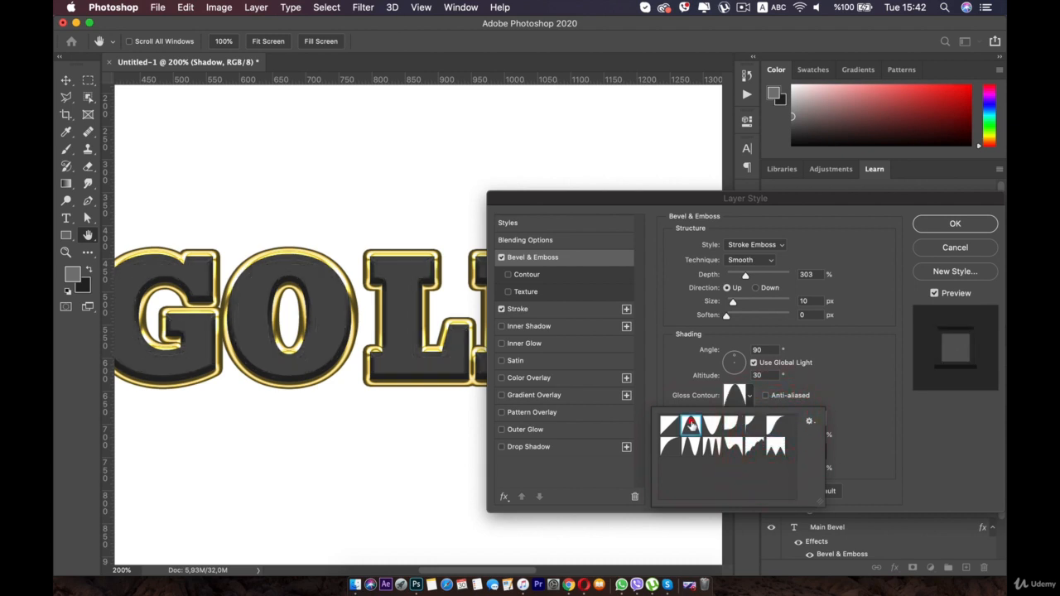
pyautogui.click(713, 425)
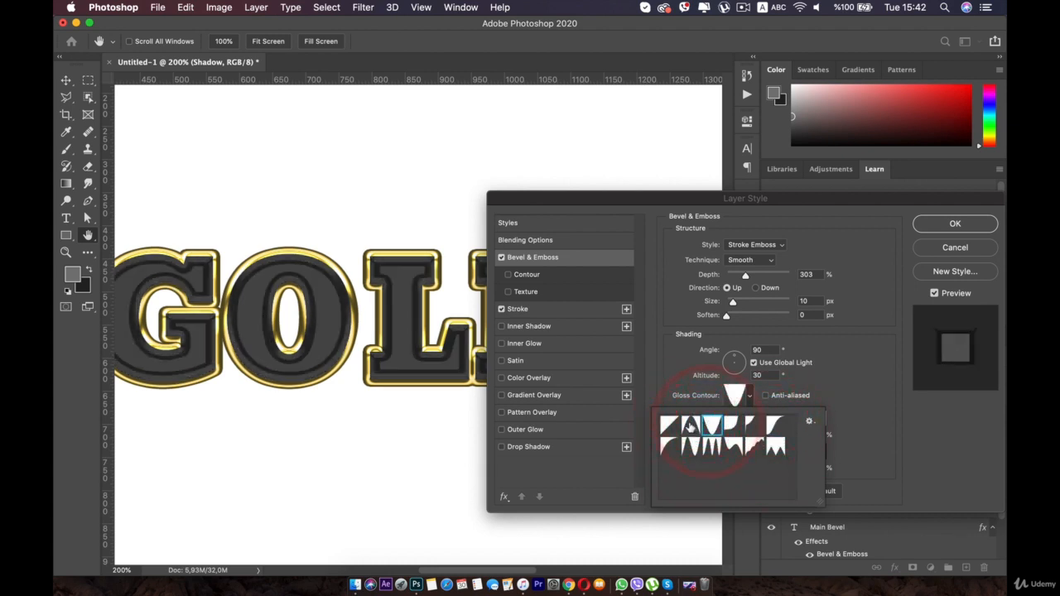
pyautogui.click(687, 424)
pyautogui.click(669, 425)
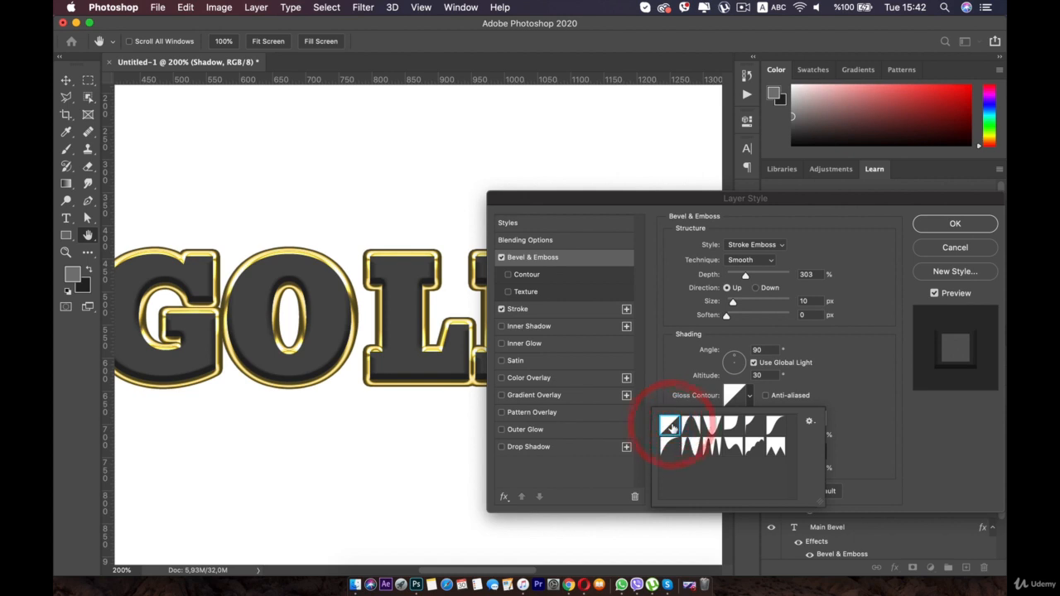
pyautogui.click(668, 444)
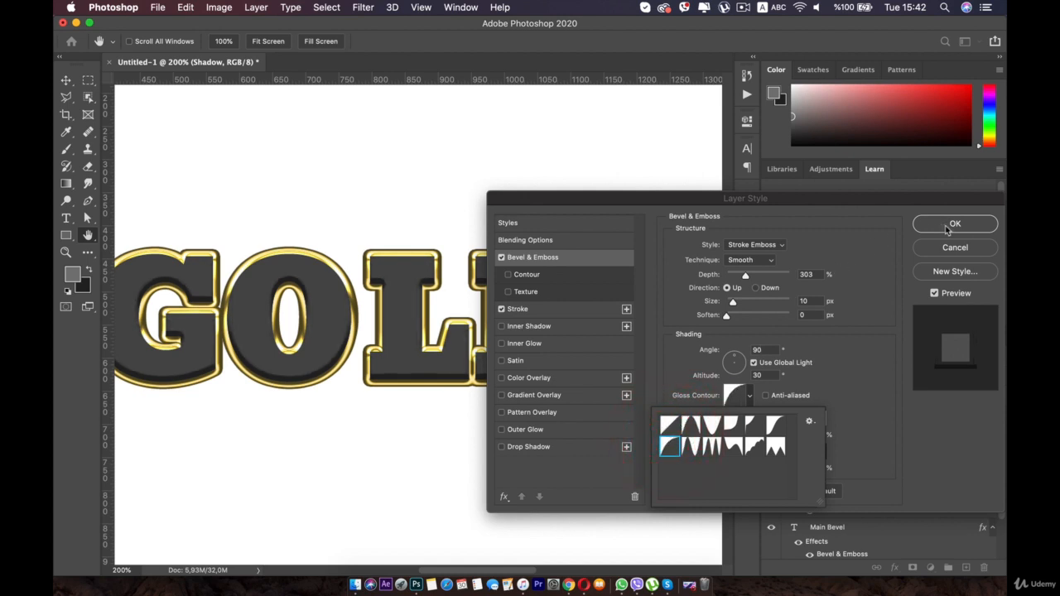
# Check the Shadow layer's stroke and bevel settings, and apply the layer style
pyautogui.click(526, 308)
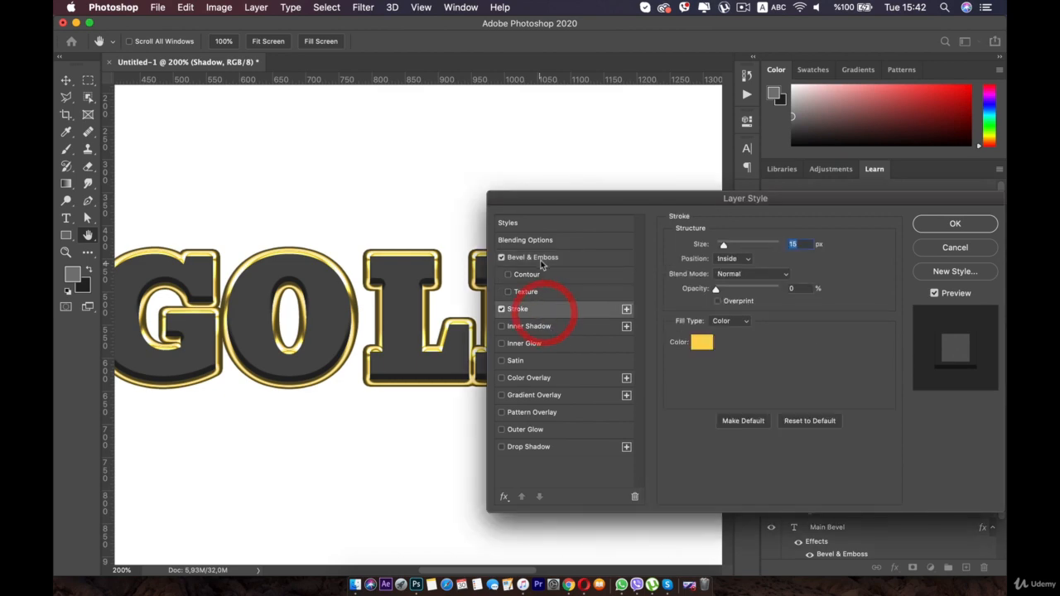
pyautogui.click(535, 256)
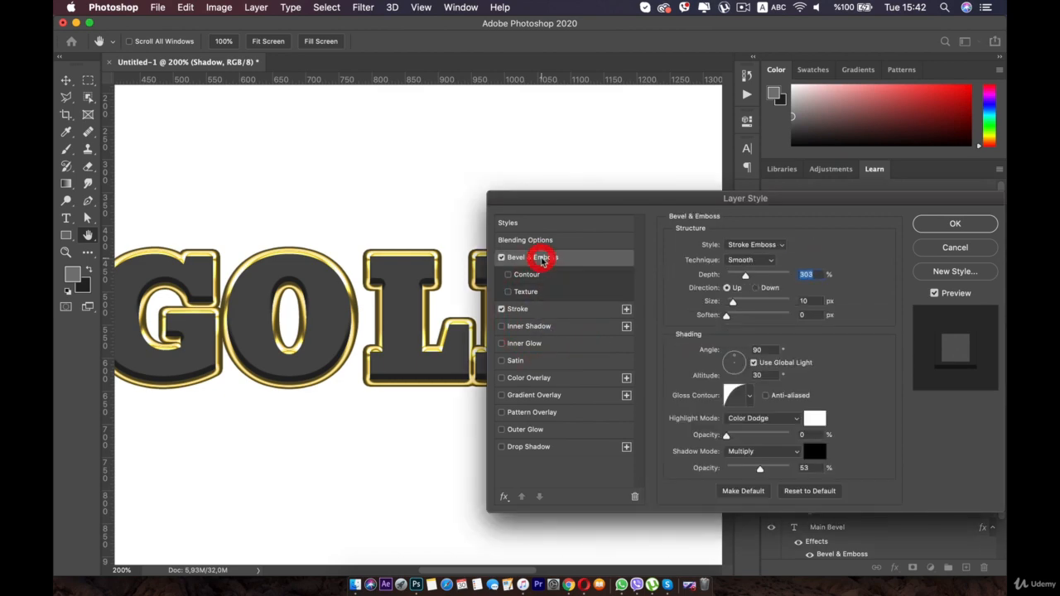
pyautogui.click(944, 224)
pyautogui.press('super+0')
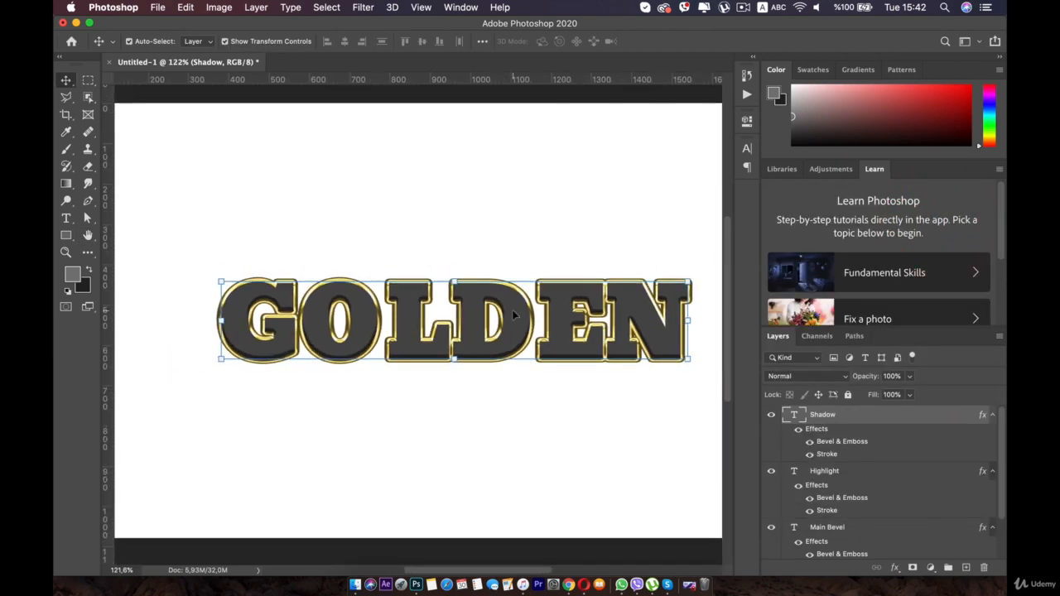
# Duplicate the Shadow layer and name the copy "Enhancing shadows"
pyautogui.click(931, 419)
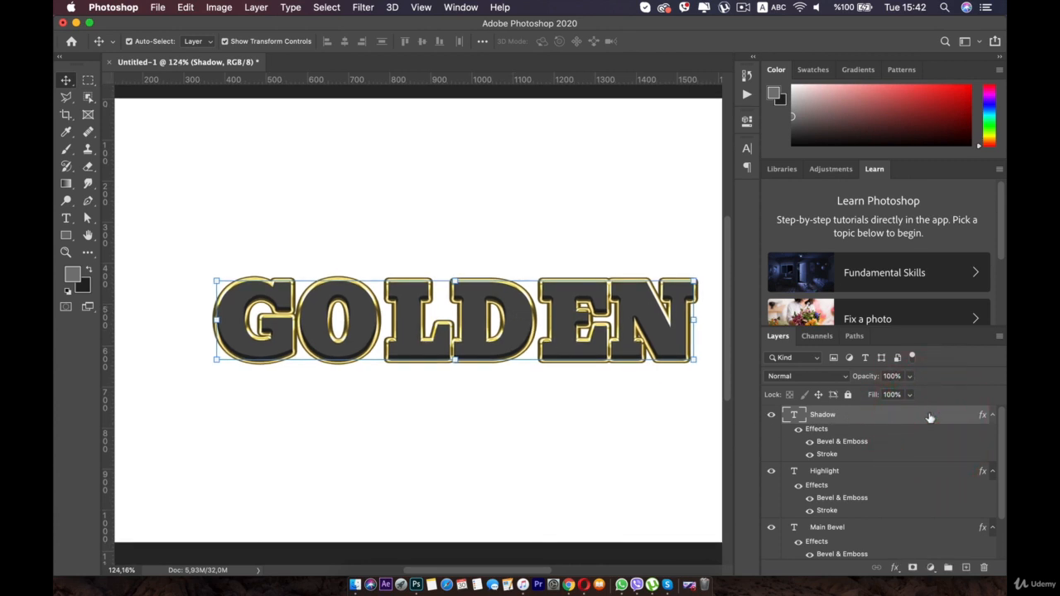
pyautogui.press('super+j')
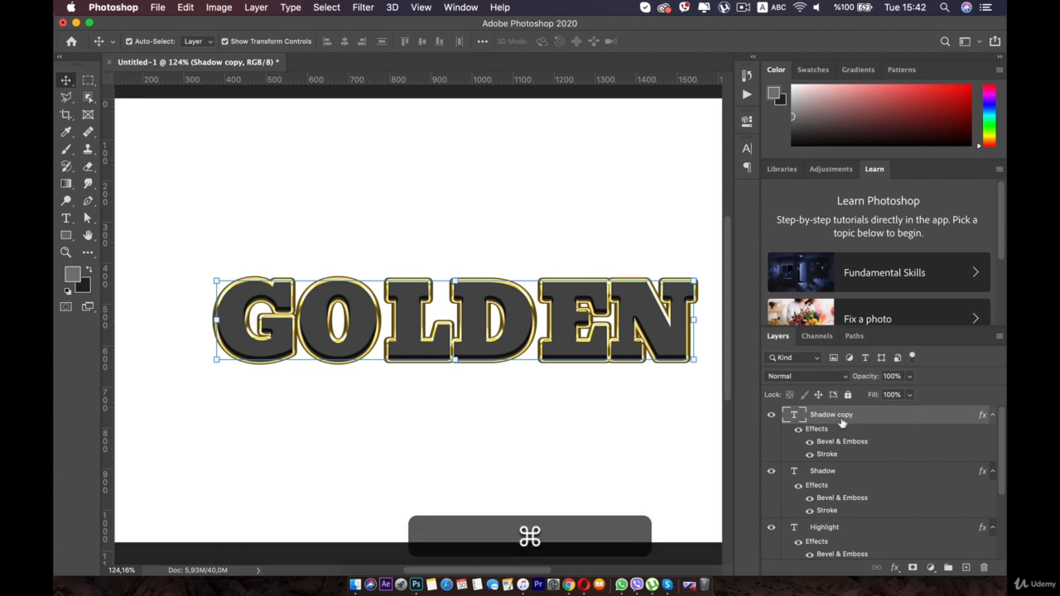
pyautogui.doubleClick(834, 414)
pyautogui.press('shift')
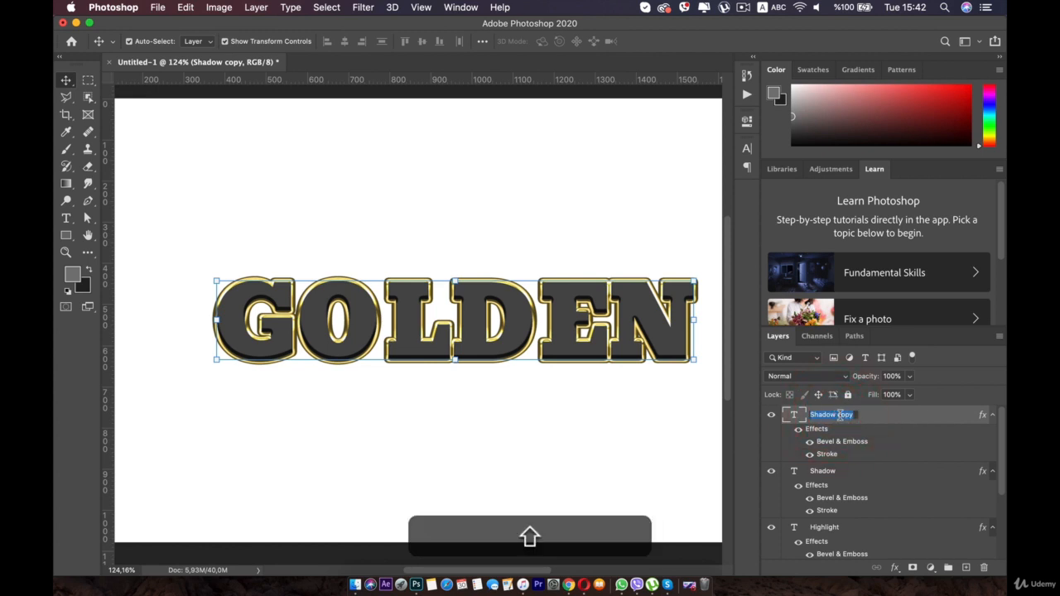
pyautogui.write('Enhan')
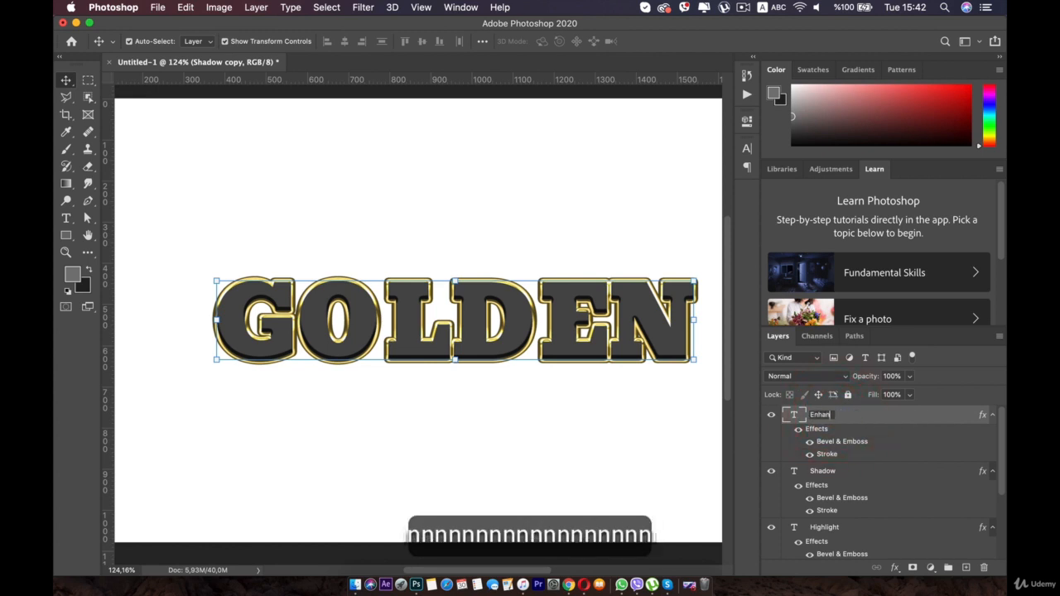
pyautogui.write('c Shado')
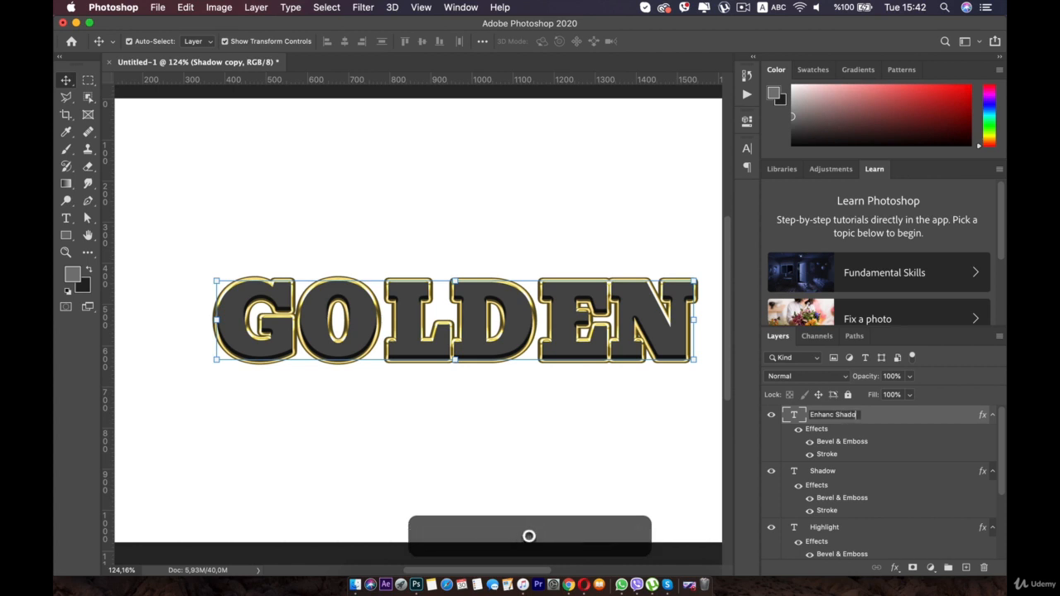
pyautogui.write('w')
pyautogui.press('BackSpace')
pyautogui.press('BackSpace')
pyautogui.press('BackSpace')
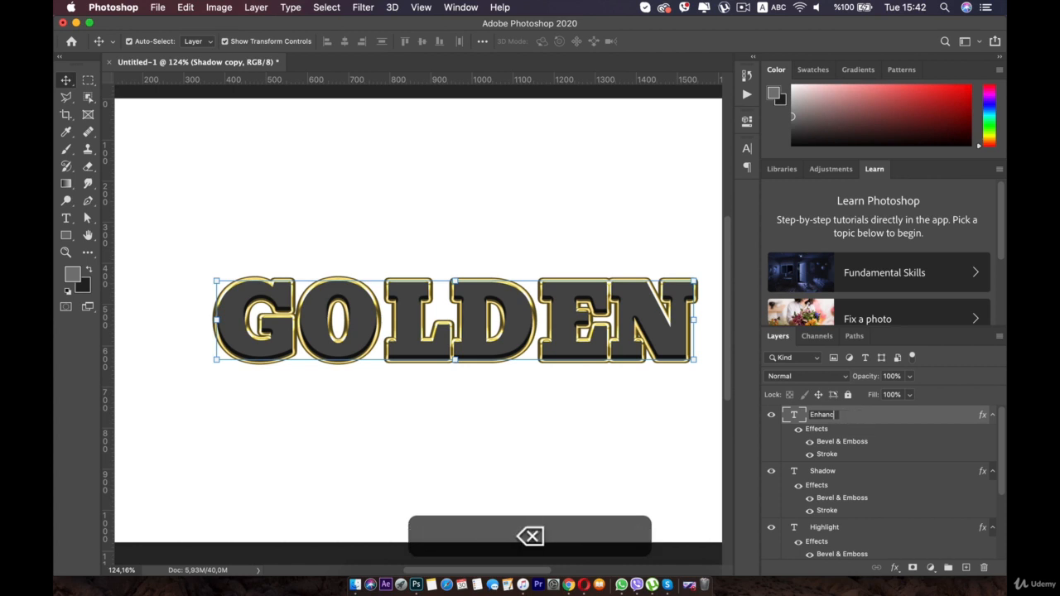
pyautogui.write('ing shadows')
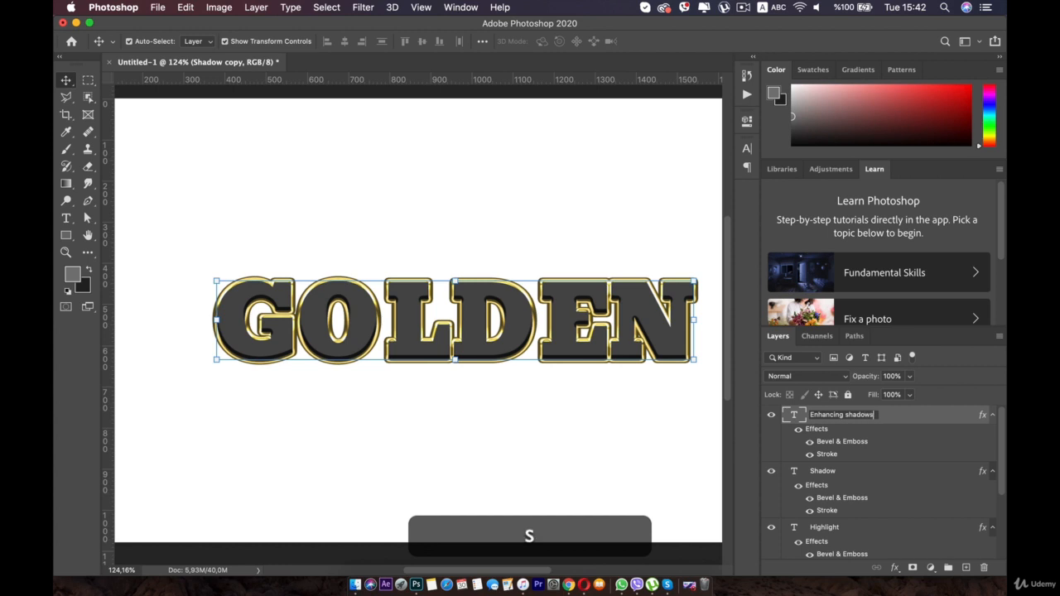
pyautogui.press('BackSpace')
pyautogui.write('s')
pyautogui.scroll(5, 342, 350)
pyautogui.scroll(-1, 342, 349)
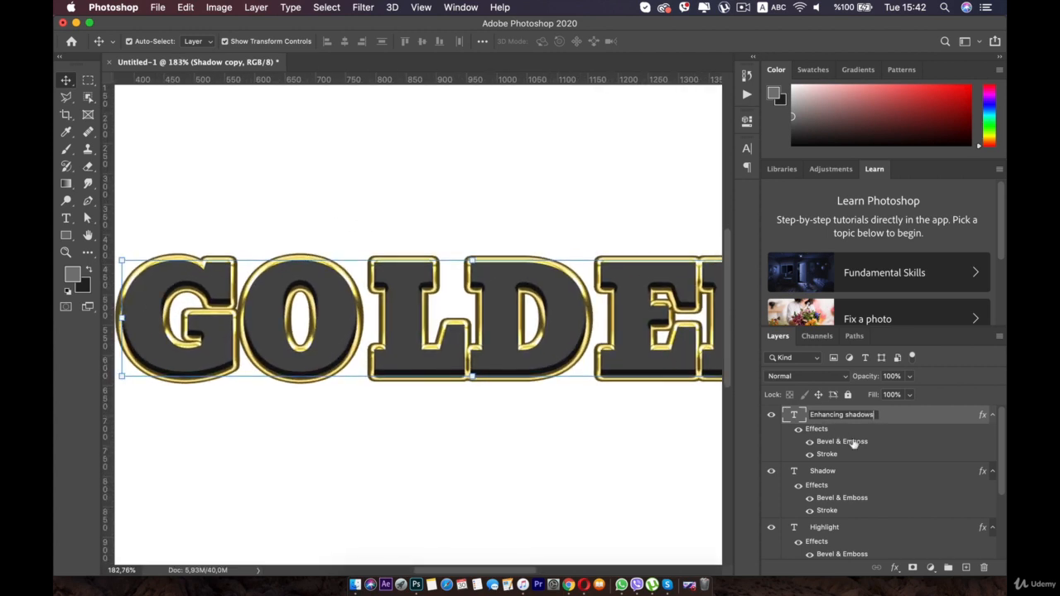
# Disable the stroke effect in the layer style of the Enhancing shadows layer
pyautogui.click(891, 449)
pyautogui.doubleClick(947, 416)
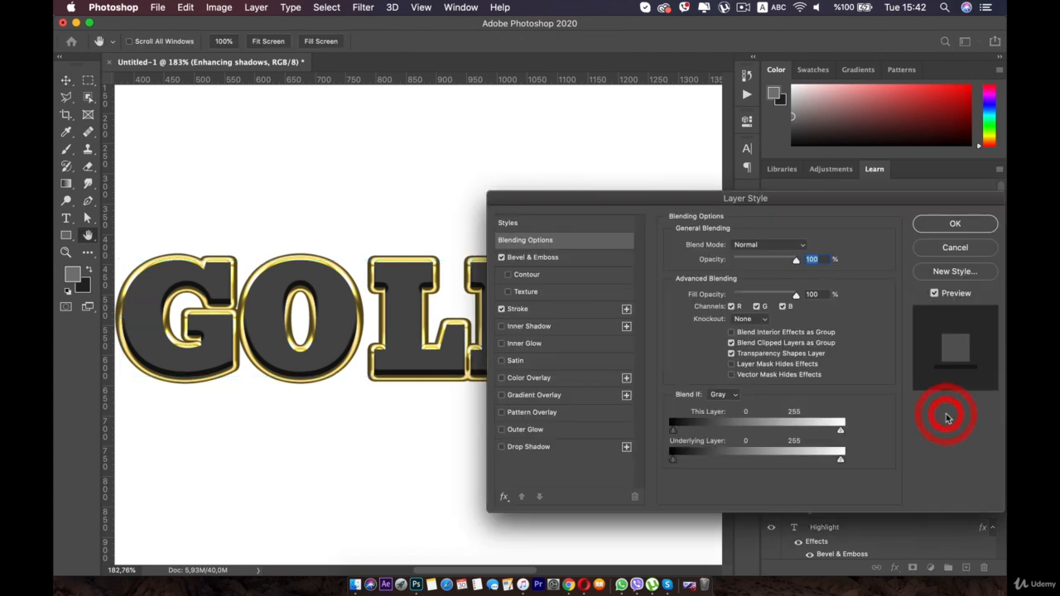
pyautogui.click(518, 311)
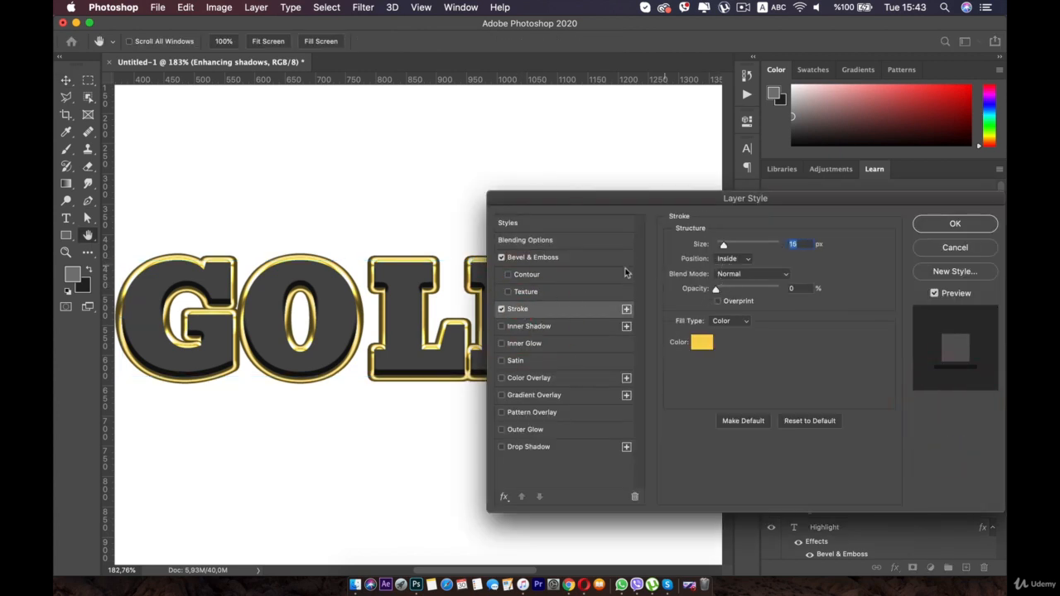
pyautogui.click(501, 309)
# Change the Enhancing shadows bevel to Inner Bevel, with depth at 396% and shadow opacity at 55%
pyautogui.click(536, 260)
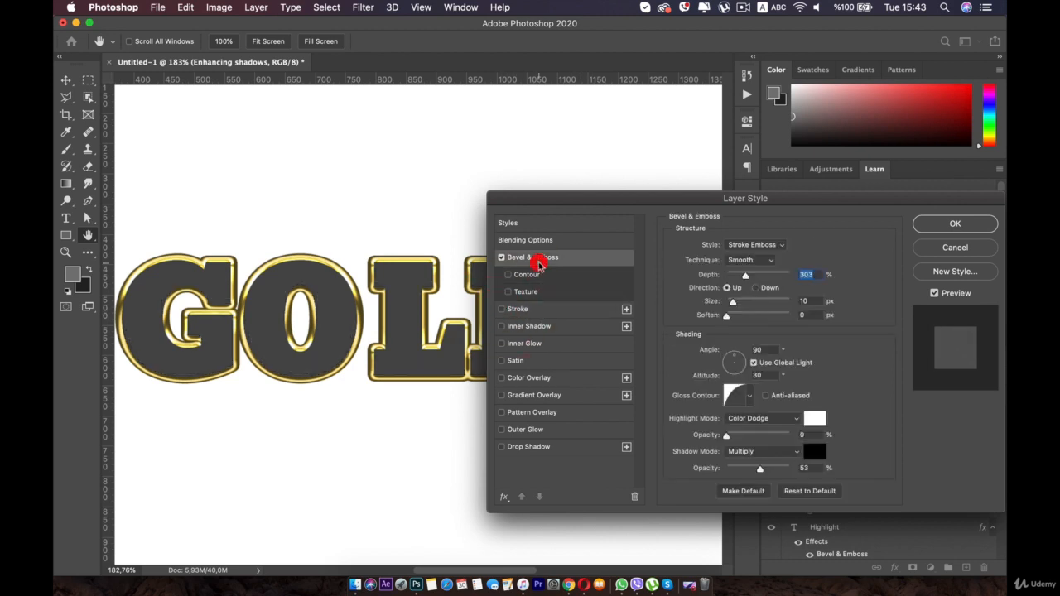
pyautogui.click(768, 246)
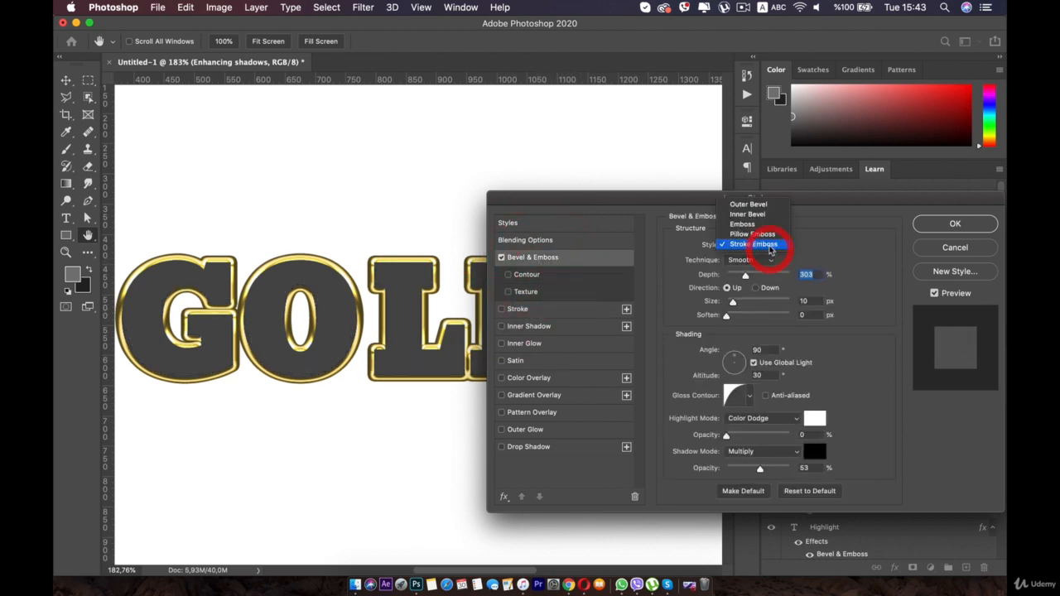
pyautogui.click(761, 215)
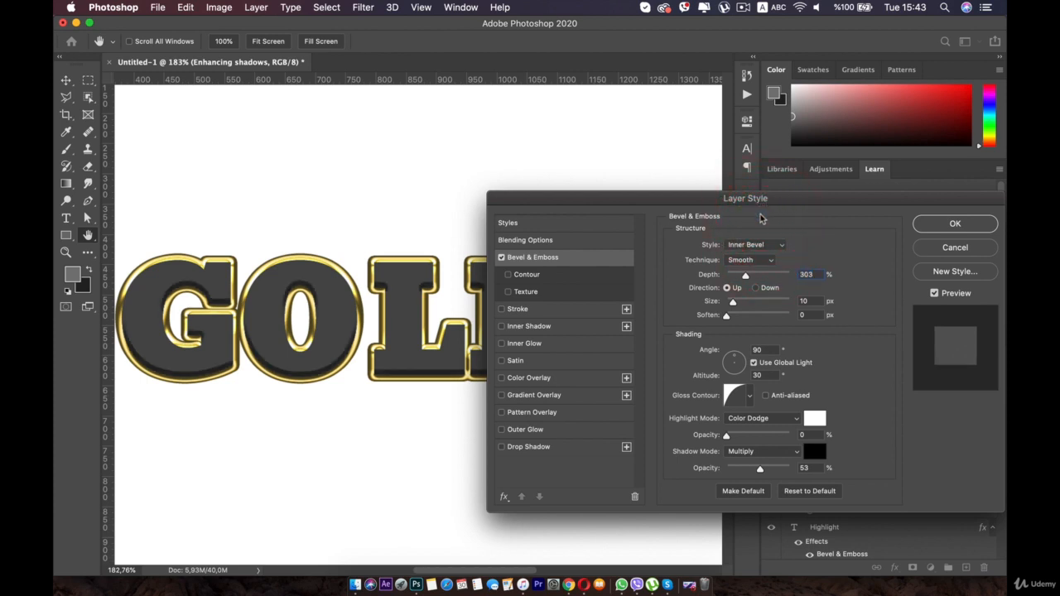
pyautogui.moveTo(744, 275); pyautogui.dragTo(751, 275)
pyautogui.moveTo(772, 470); pyautogui.dragTo(761, 469)
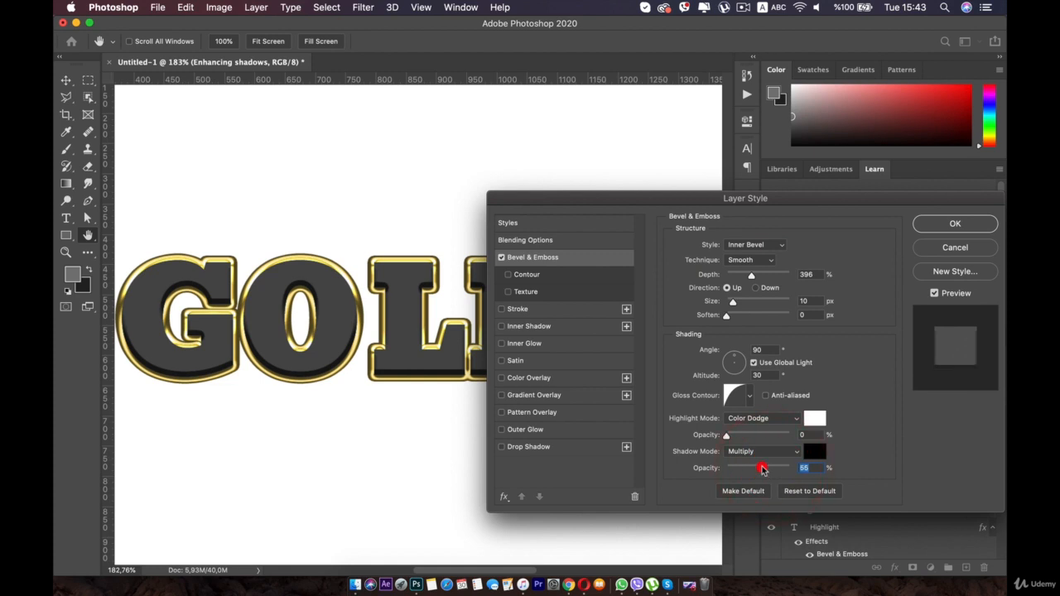
# Try a bevel light angle of 36° with an altitude of 26° and global light turned off
pyautogui.moveTo(737, 361); pyautogui.dragTo(742, 376)
pyautogui.click(754, 363)
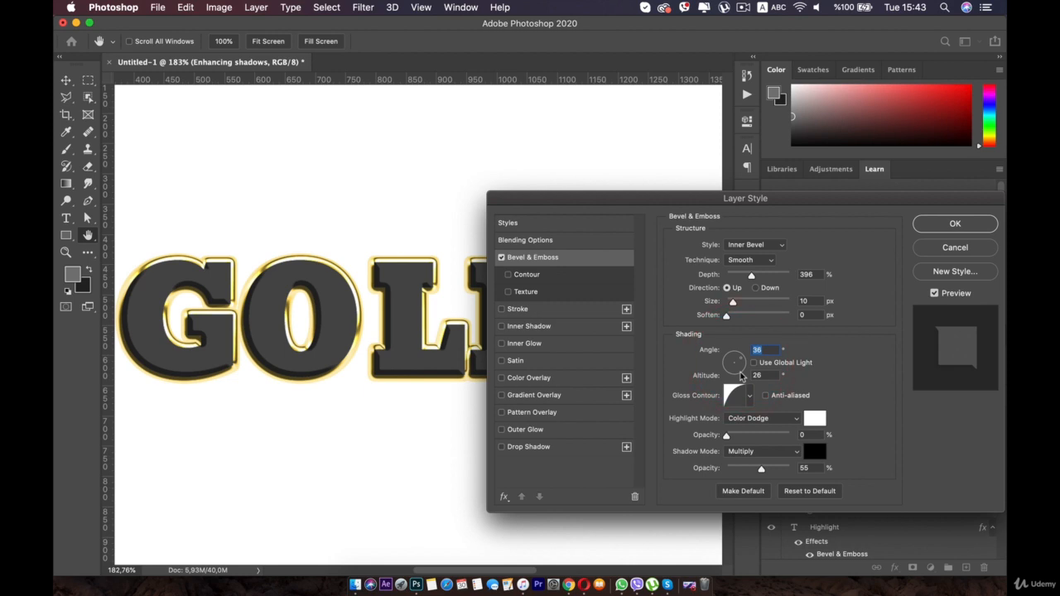
pyautogui.click(754, 364)
pyautogui.click(752, 364)
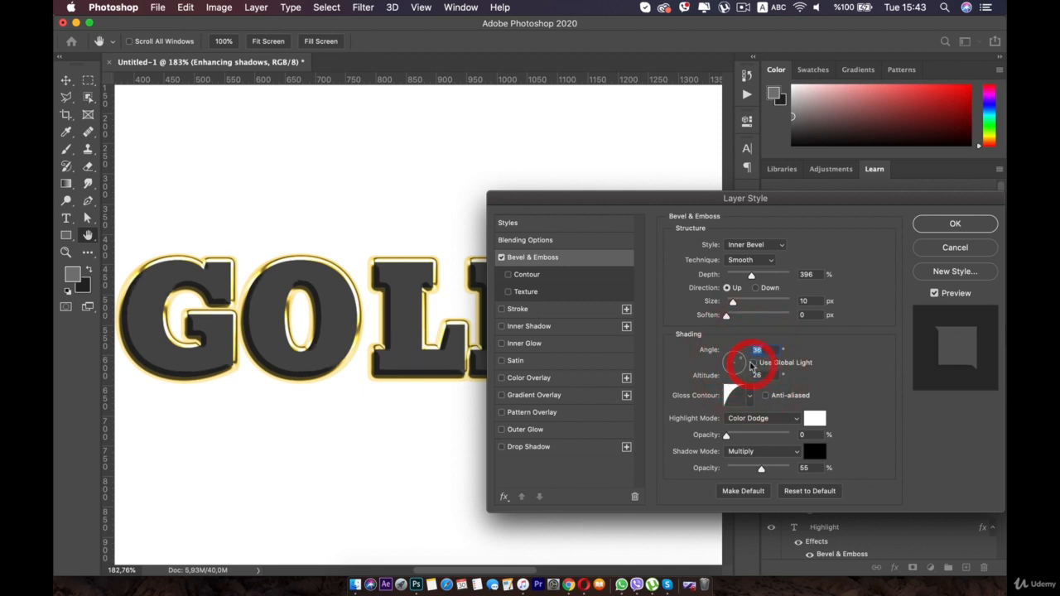
# Undo the recent bevel adjustments, bringing the shadow opacity back to 72%
pyautogui.press('super+z')
pyautogui.press('super+z')
pyautogui.press('super+z')
pyautogui.press('super+z')
pyautogui.press('super+z')
pyautogui.press('super+z')
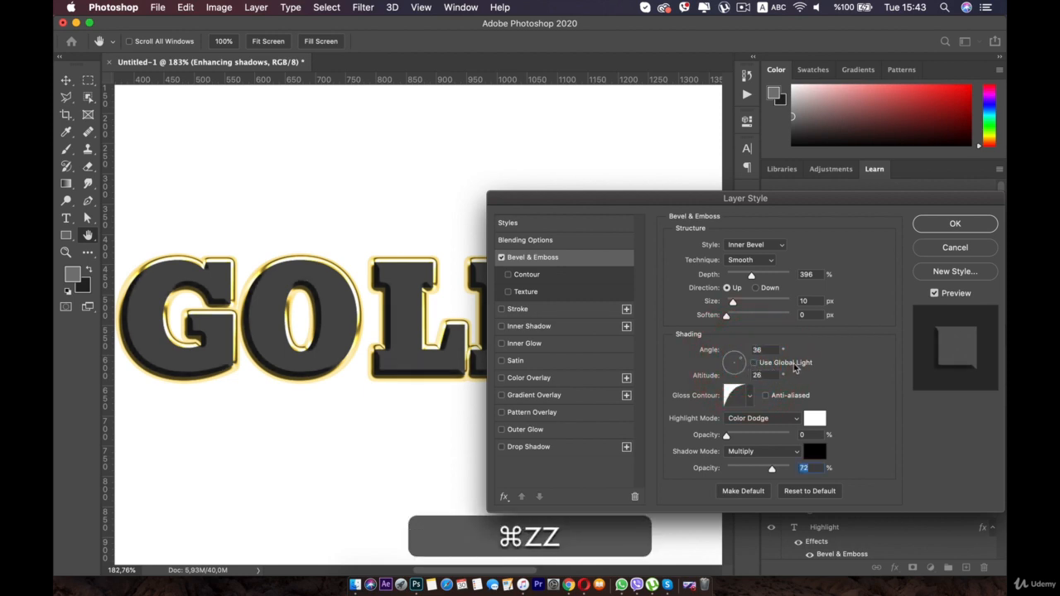
# Turn global light back on and restore its angle to 90° and altitude to 30°
pyautogui.click(733, 352)
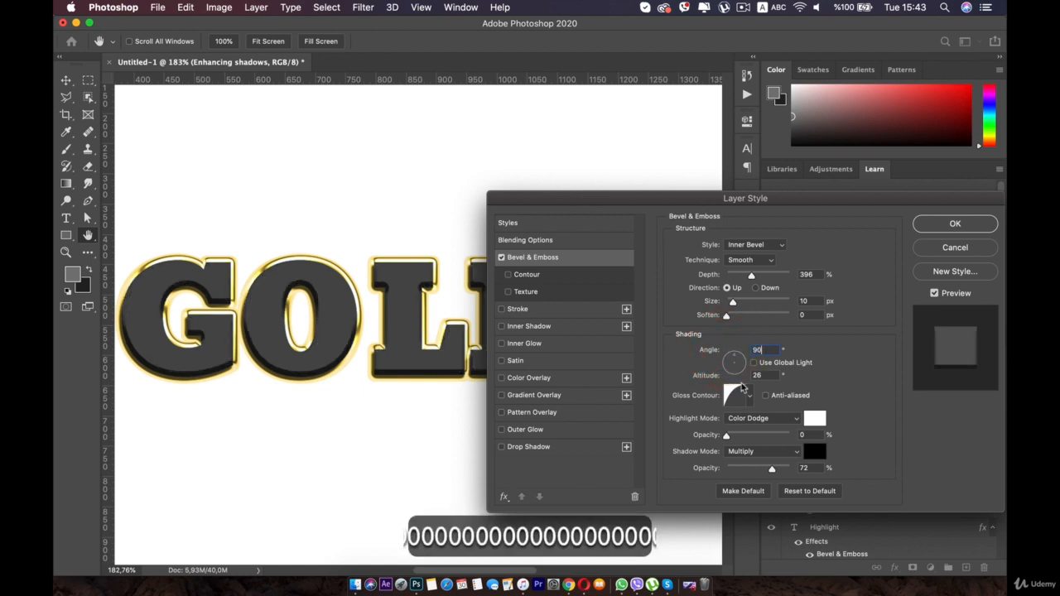
pyautogui.click(757, 375)
pyautogui.write('30')
pyautogui.click(828, 360)
pyautogui.click(754, 363)
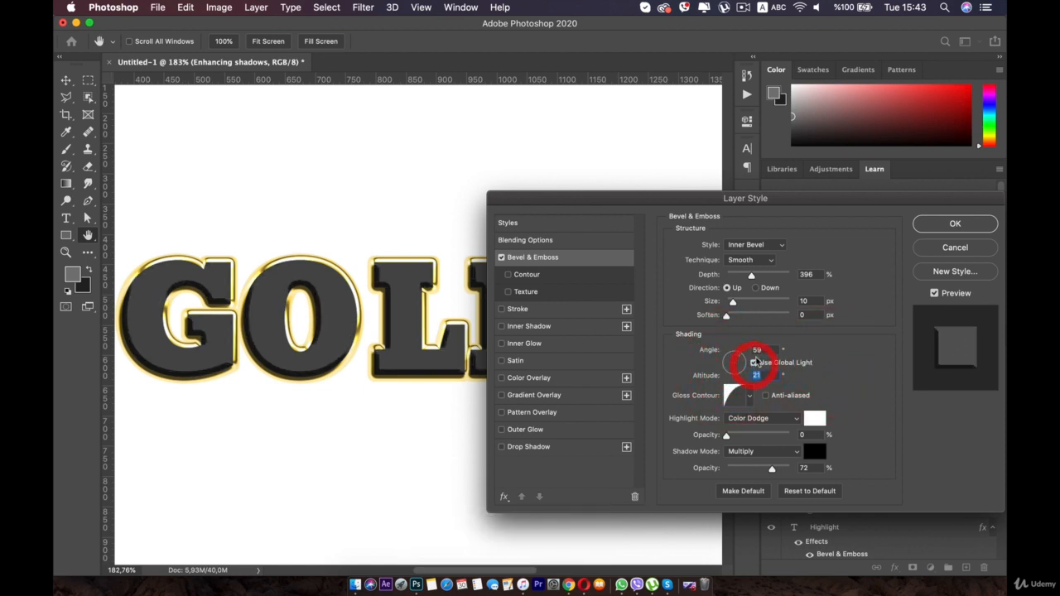
pyautogui.write('90')
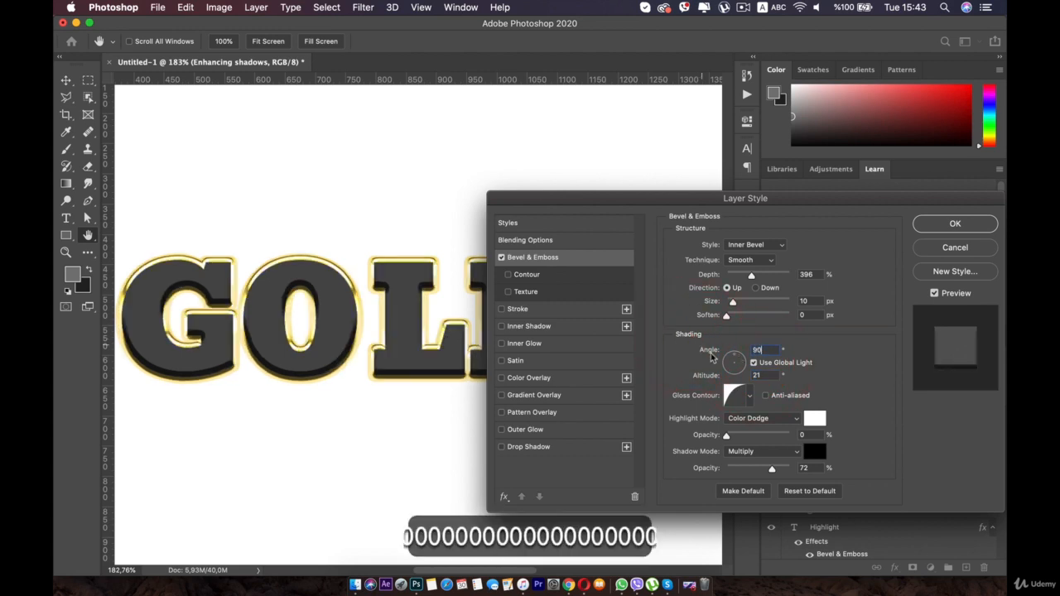
pyautogui.click(760, 375)
pyautogui.write('30')
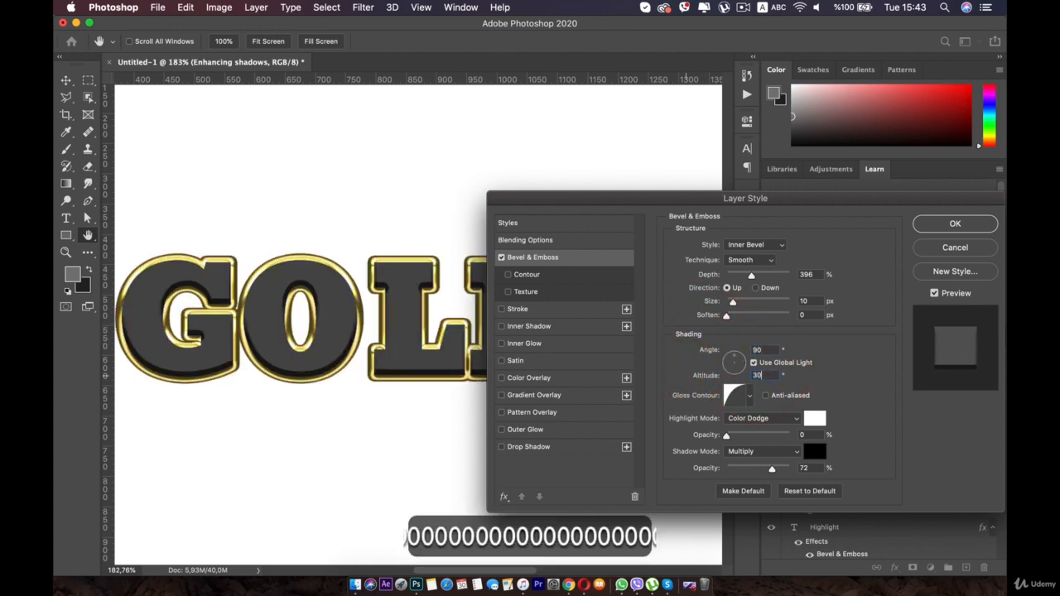
pyautogui.click(854, 380)
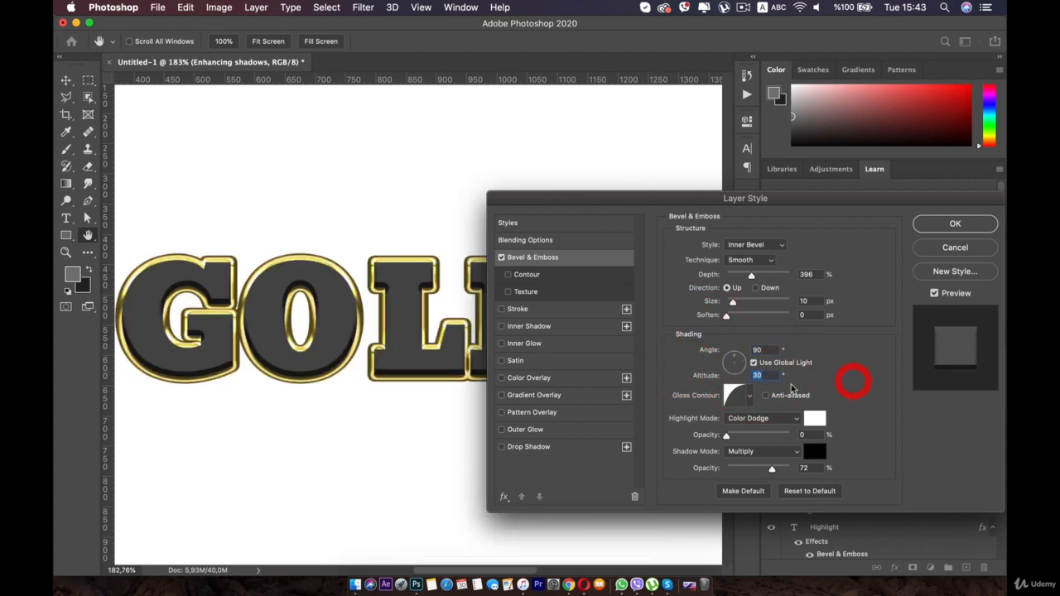
# Give the Enhancing shadows bevel its own upper-left light direction at 32° altitude, without global light, and apply the layer style
pyautogui.click(755, 364)
pyautogui.moveTo(730, 359); pyautogui.dragTo(727, 359)
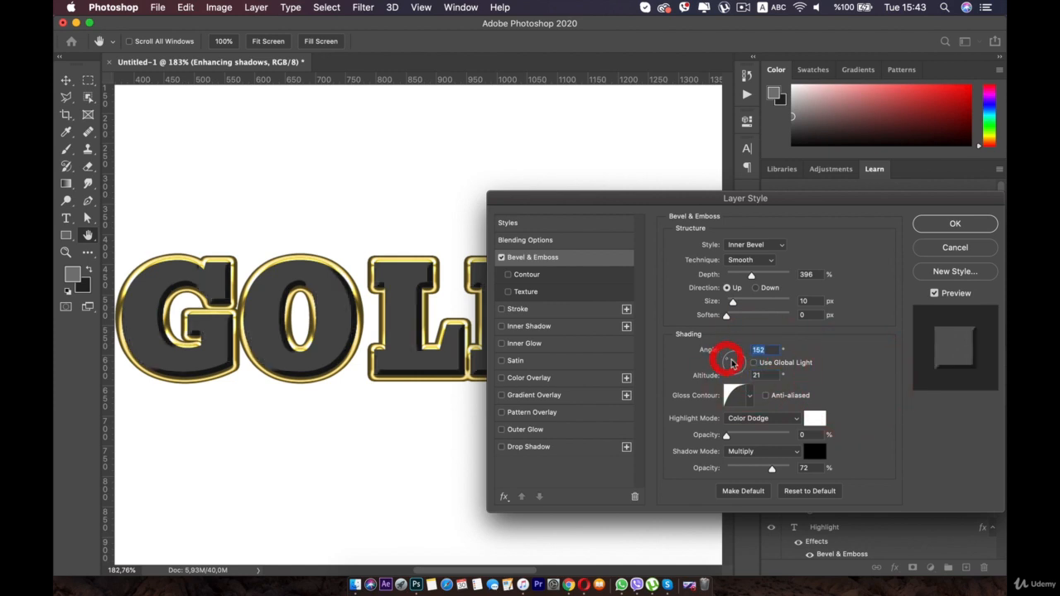
pyautogui.click(742, 358)
pyautogui.click(743, 359)
pyautogui.click(734, 356)
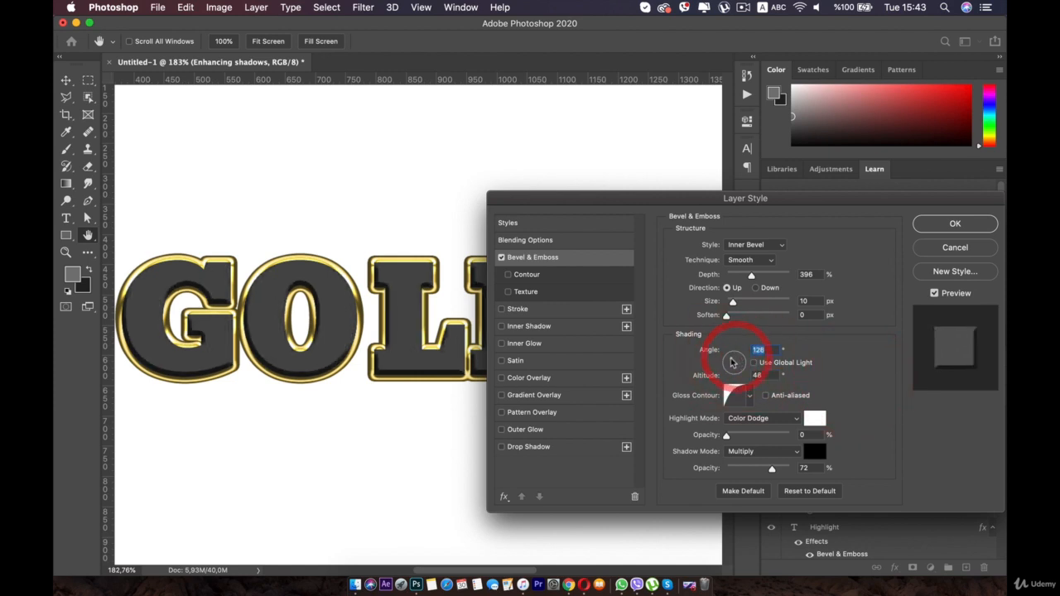
pyautogui.click(732, 355)
pyautogui.click(732, 355)
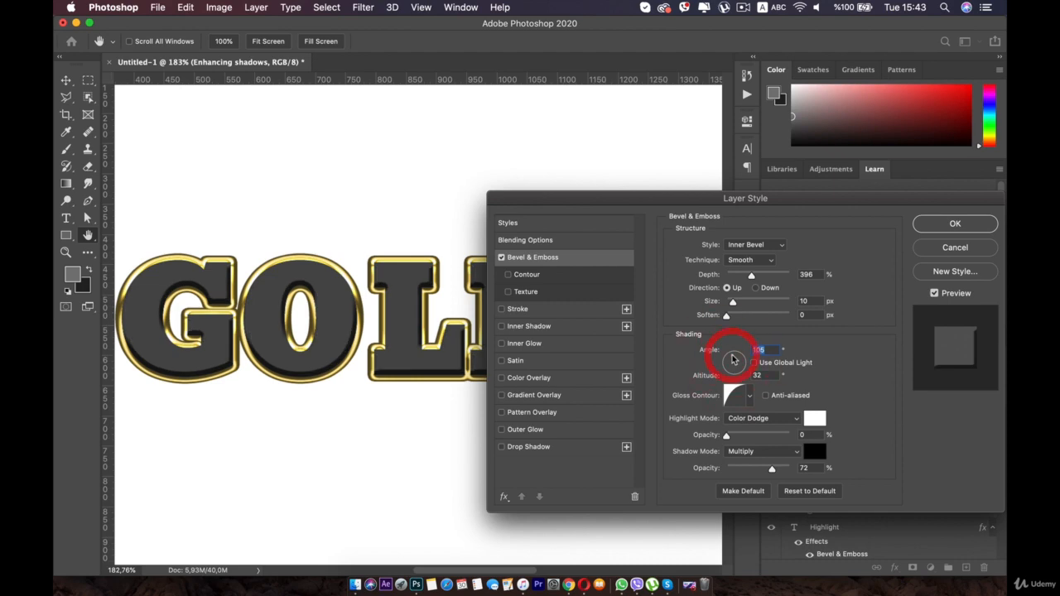
pyautogui.click(955, 224)
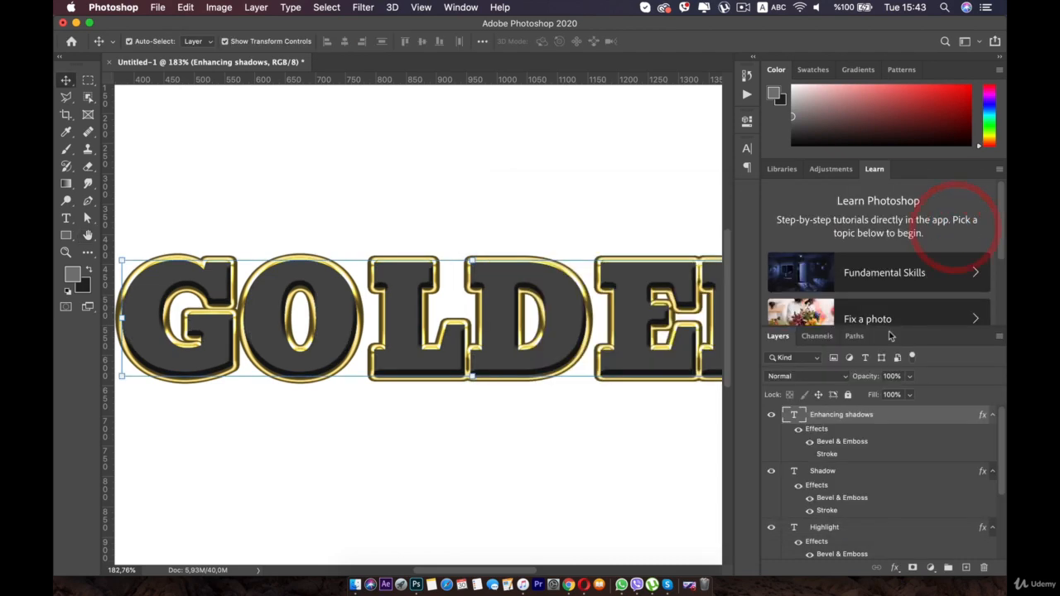
# Examine the bevelled edges and shadows across the whole word GOLDEN at different magnifications
pyautogui.hscroll(5, 488, 316)
pyautogui.scroll(-5, 491, 315)
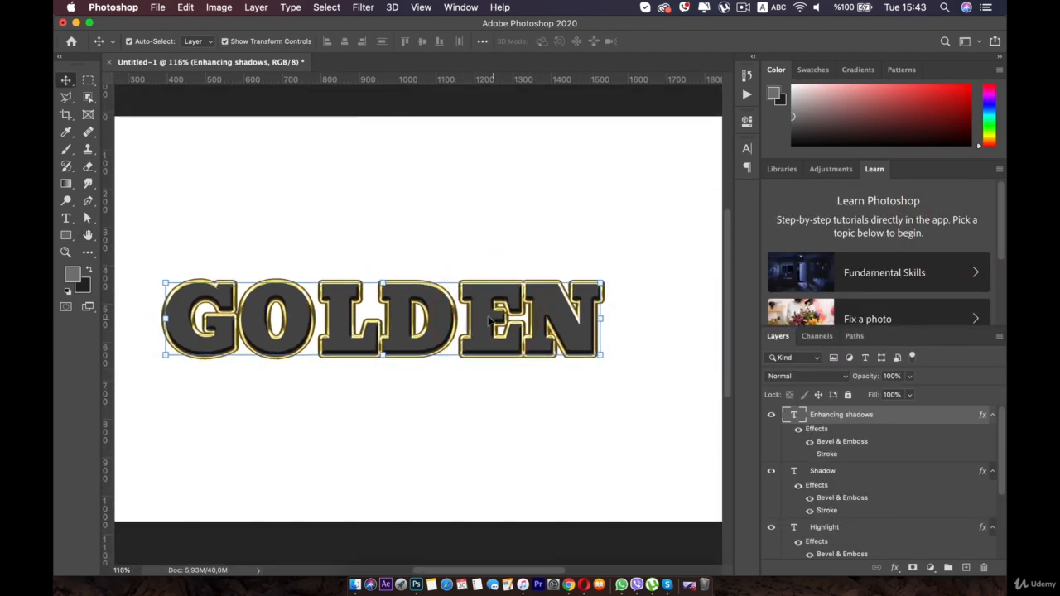
pyautogui.scroll(5, 491, 316)
pyautogui.scroll(-4, 565, 306)
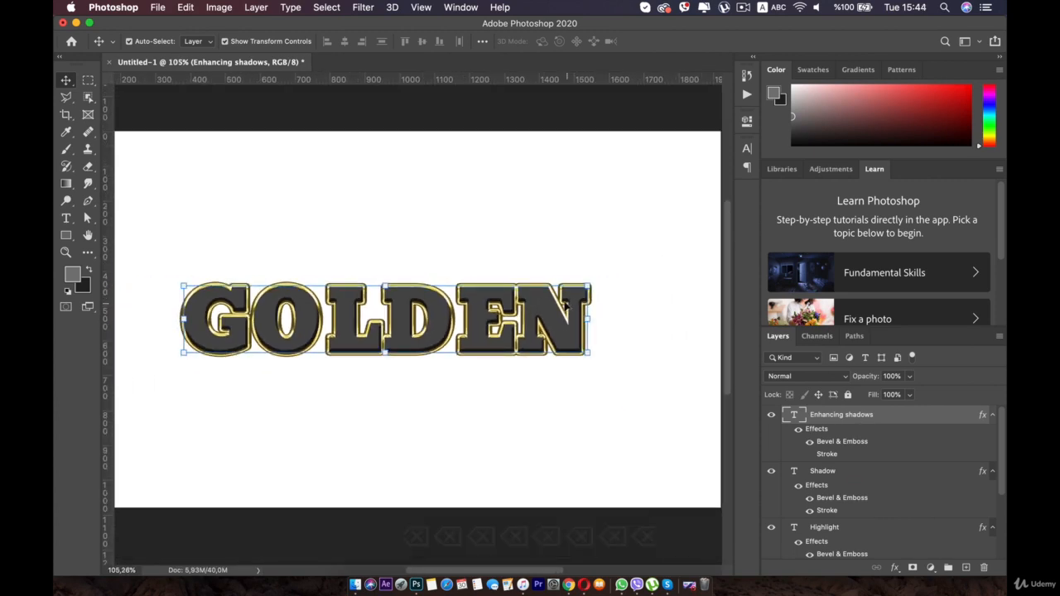
pyautogui.scroll(3, 563, 324)
pyautogui.scroll(-2, 550, 333)
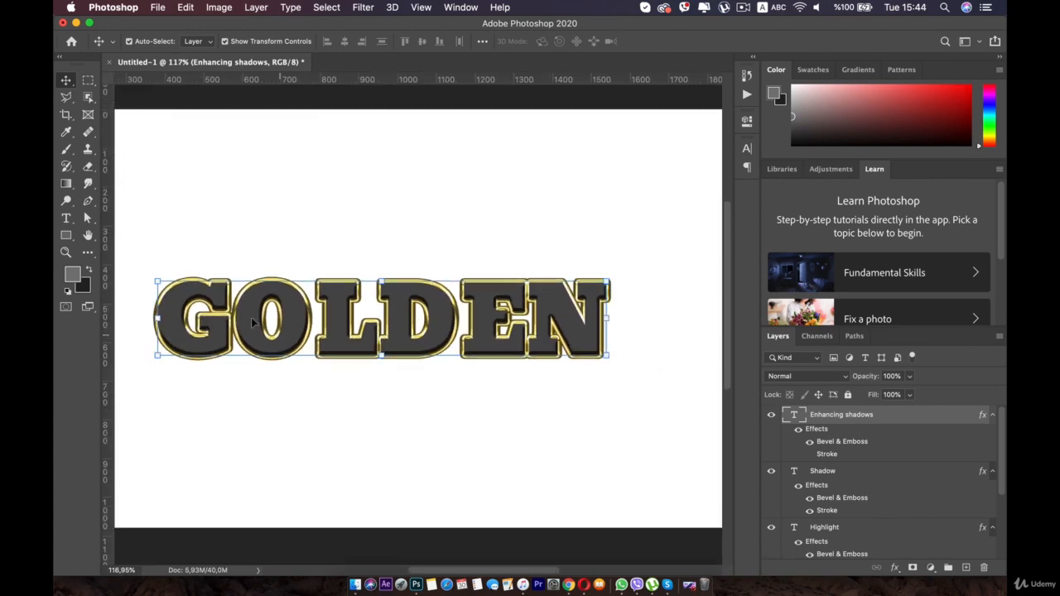
# Compare the text with the Main Bevel, Golden and Highlight layers hidden and shown in turn
pyautogui.scroll(-5, 828, 497)
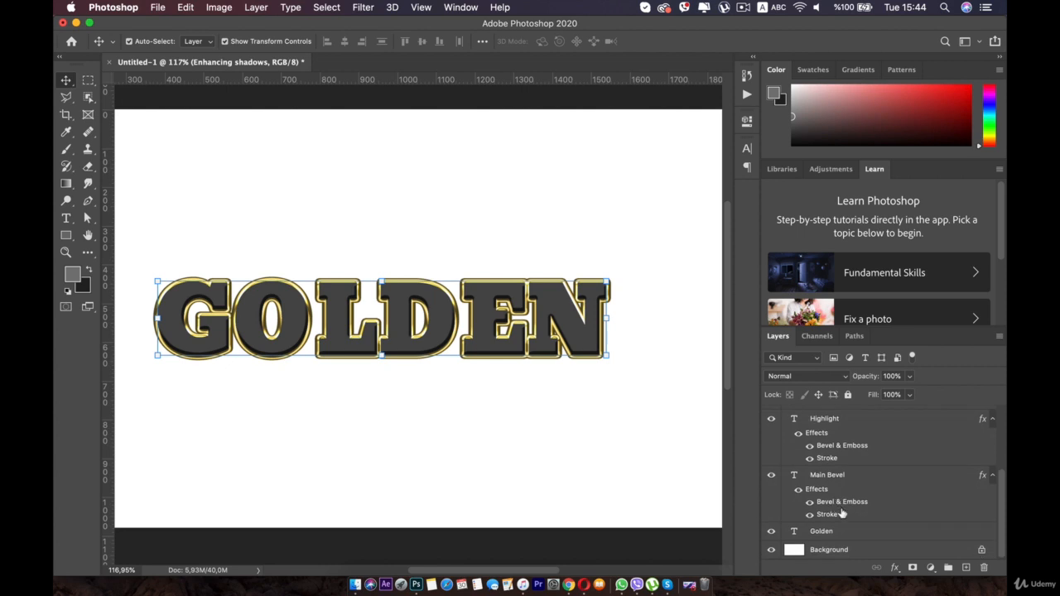
pyautogui.click(839, 534)
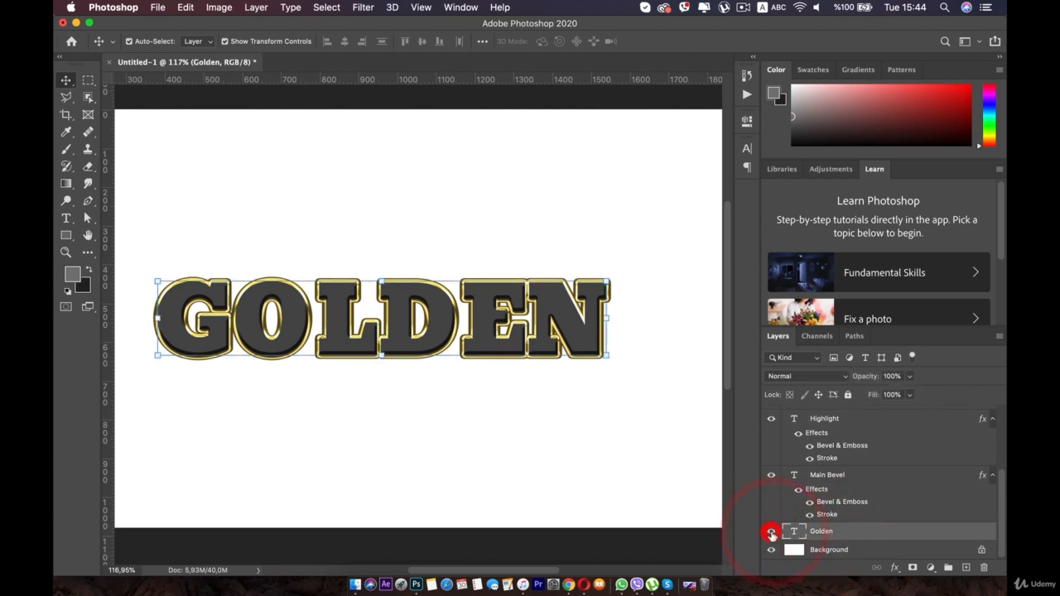
pyautogui.click(771, 474)
pyautogui.click(770, 475)
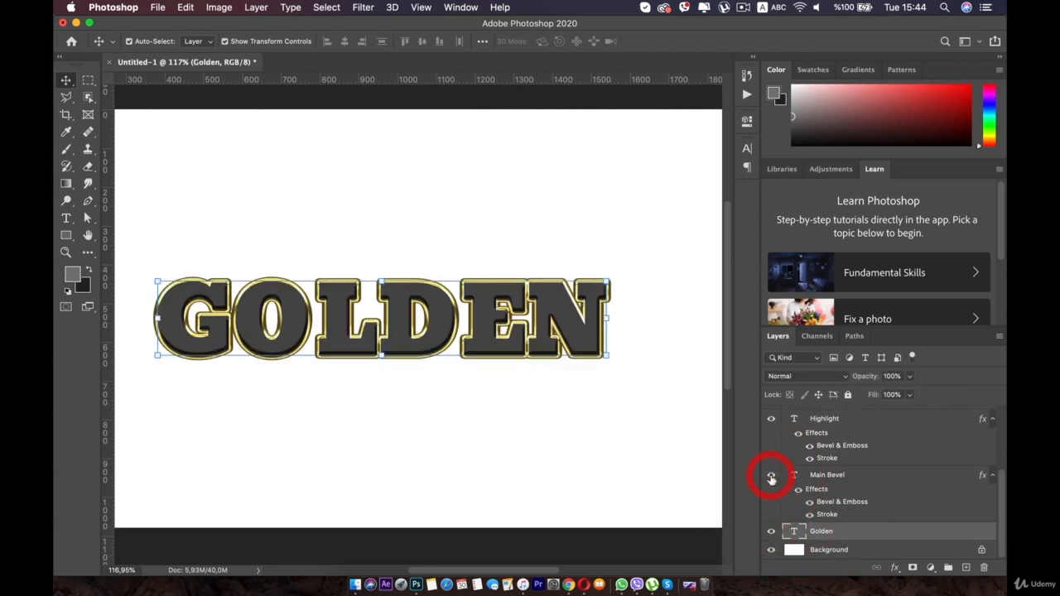
pyautogui.click(771, 531)
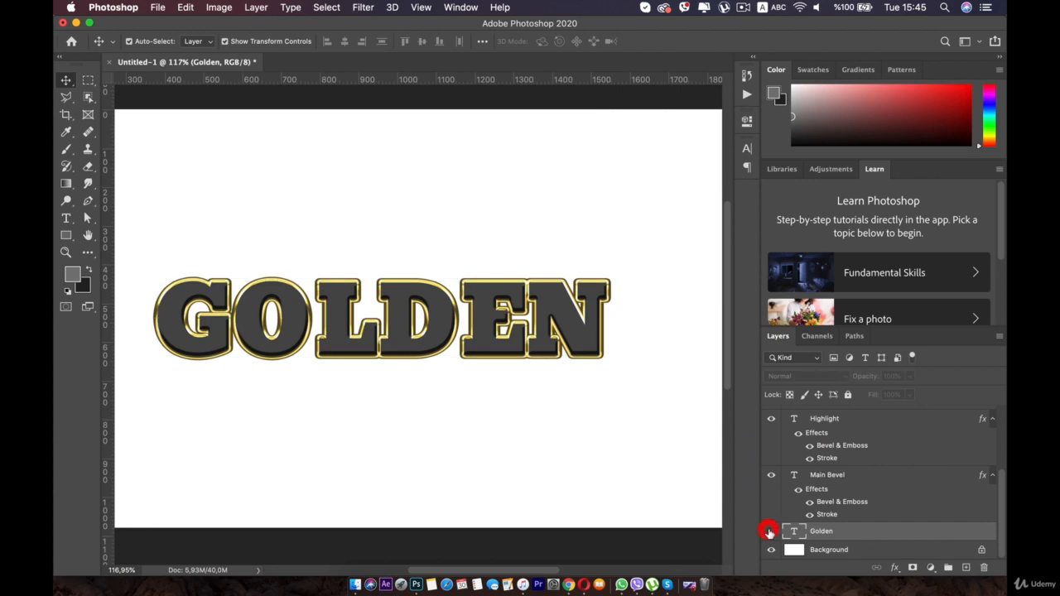
pyautogui.click(771, 420)
pyautogui.click(770, 420)
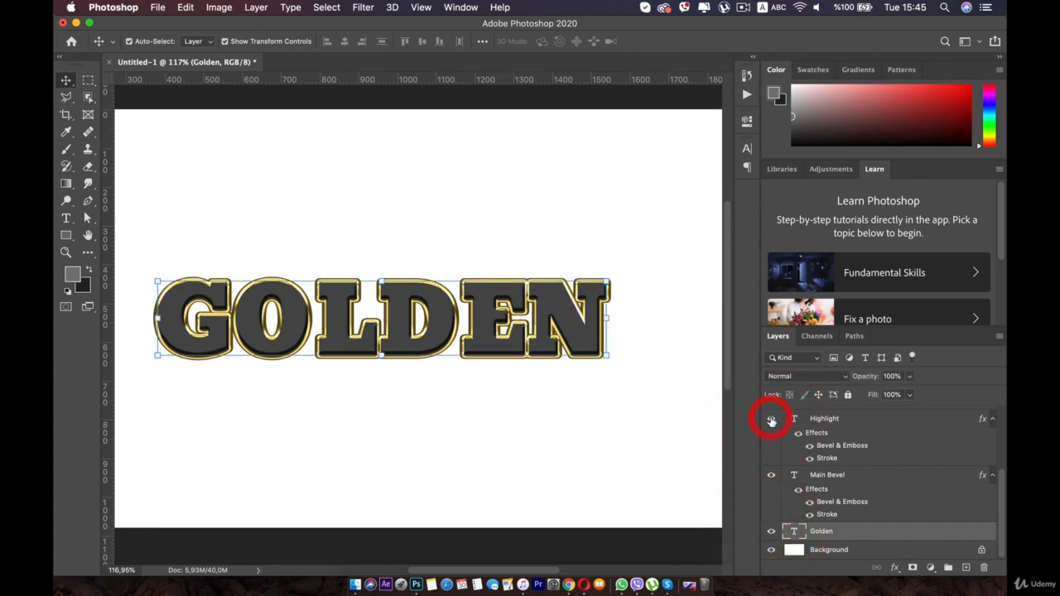
# Set the Highlight layer's fill opacity to 0% in its blending options and apply it
pyautogui.click(841, 419)
pyautogui.scroll(1, 859, 480)
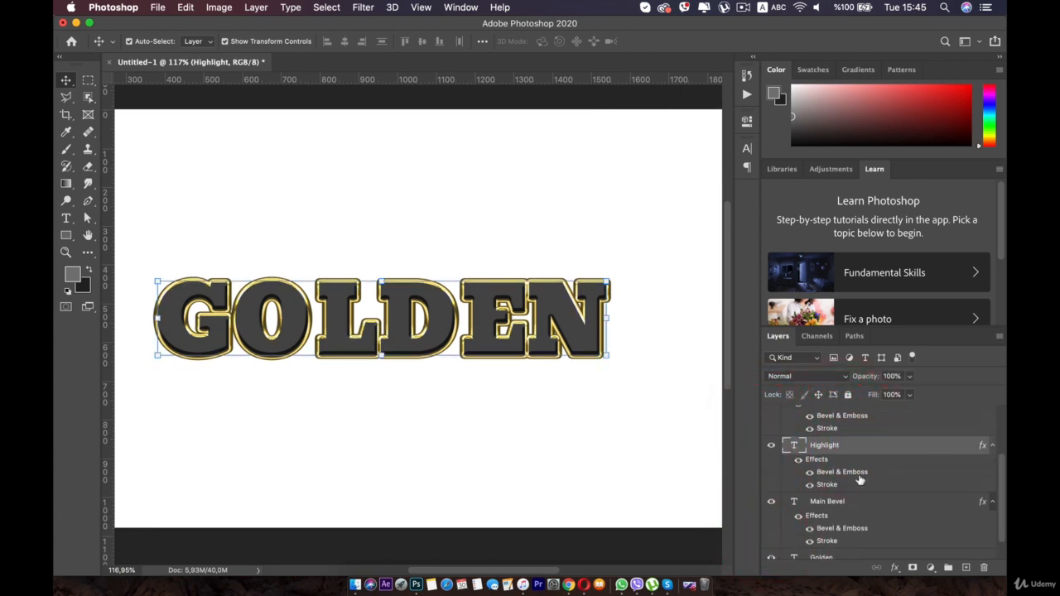
pyautogui.doubleClick(956, 451)
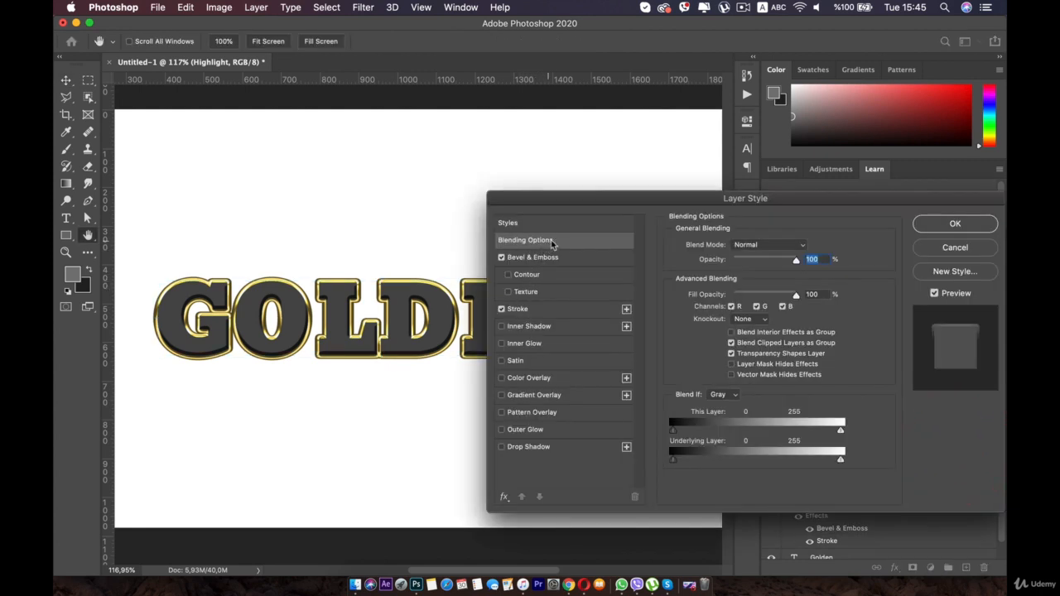
pyautogui.moveTo(788, 297); pyautogui.dragTo(722, 300)
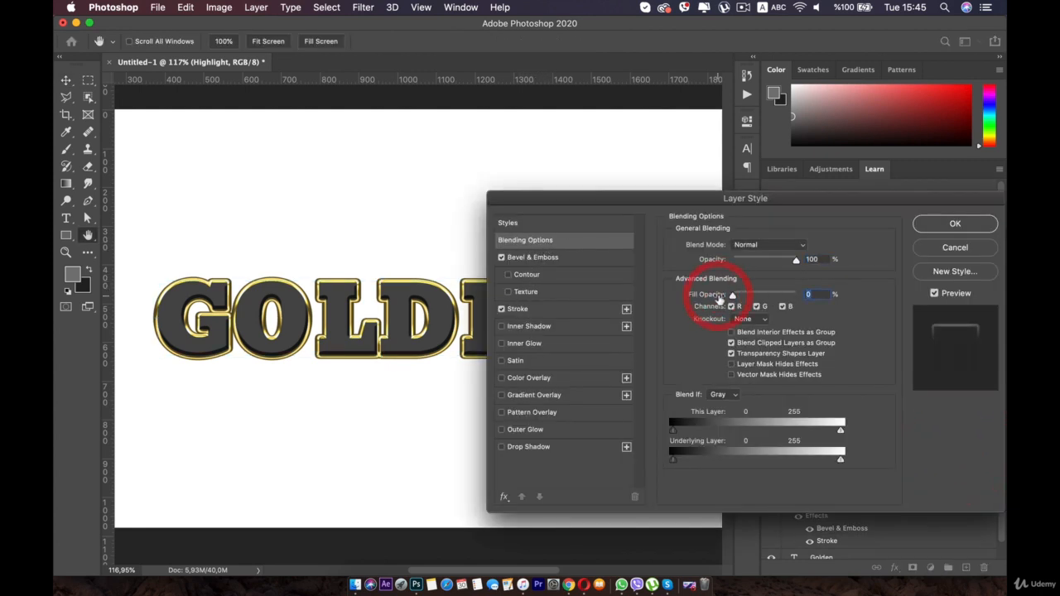
pyautogui.click(948, 224)
# Set the Shadow layer's fill opacity to 0% in its blending options and apply it
pyautogui.scroll(4, 851, 465)
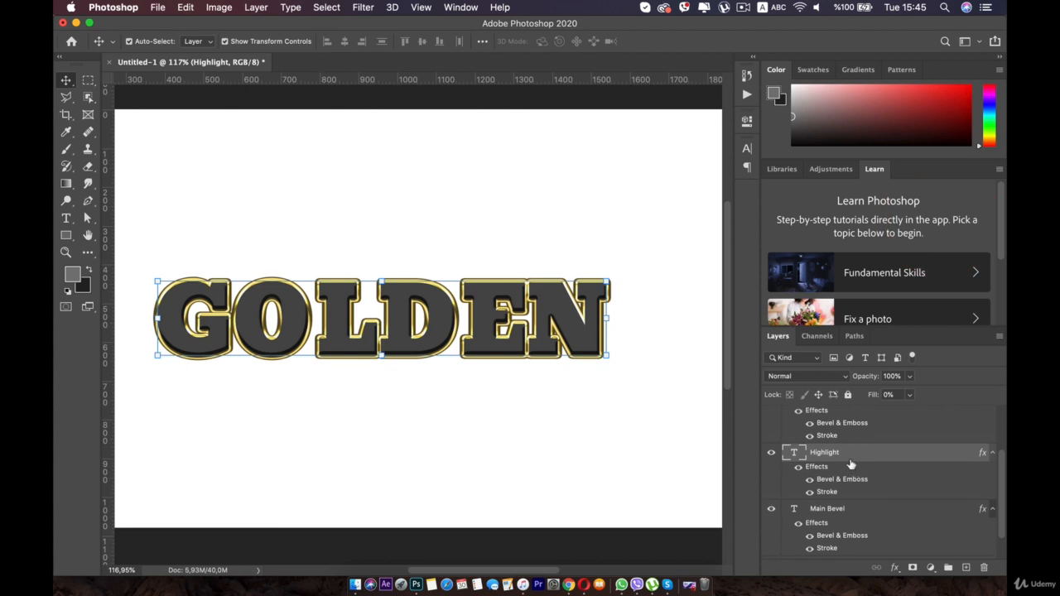
pyautogui.click(859, 438)
pyautogui.doubleClick(930, 442)
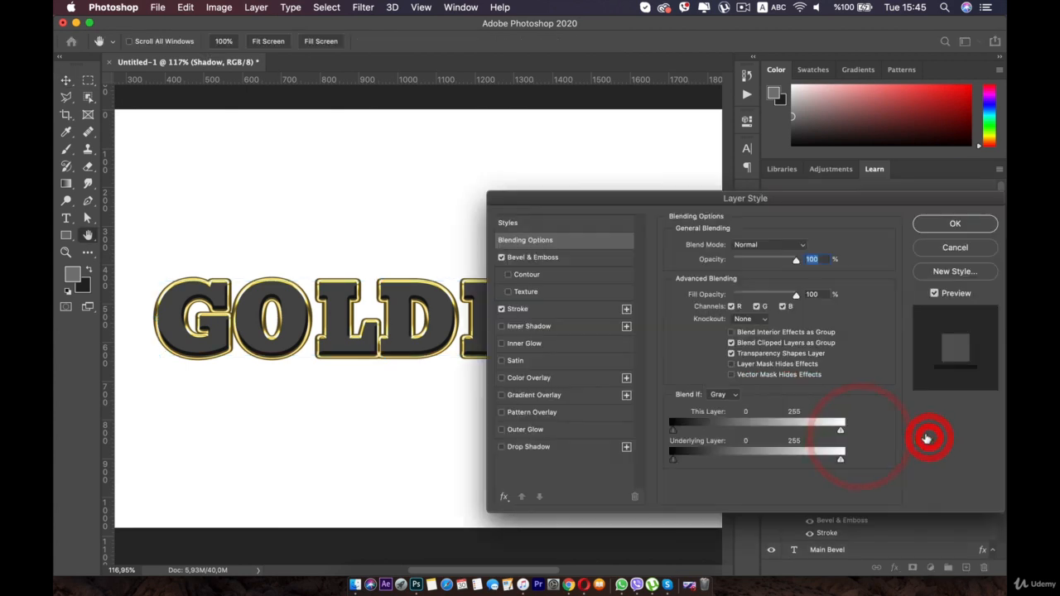
pyautogui.moveTo(796, 294); pyautogui.dragTo(710, 295)
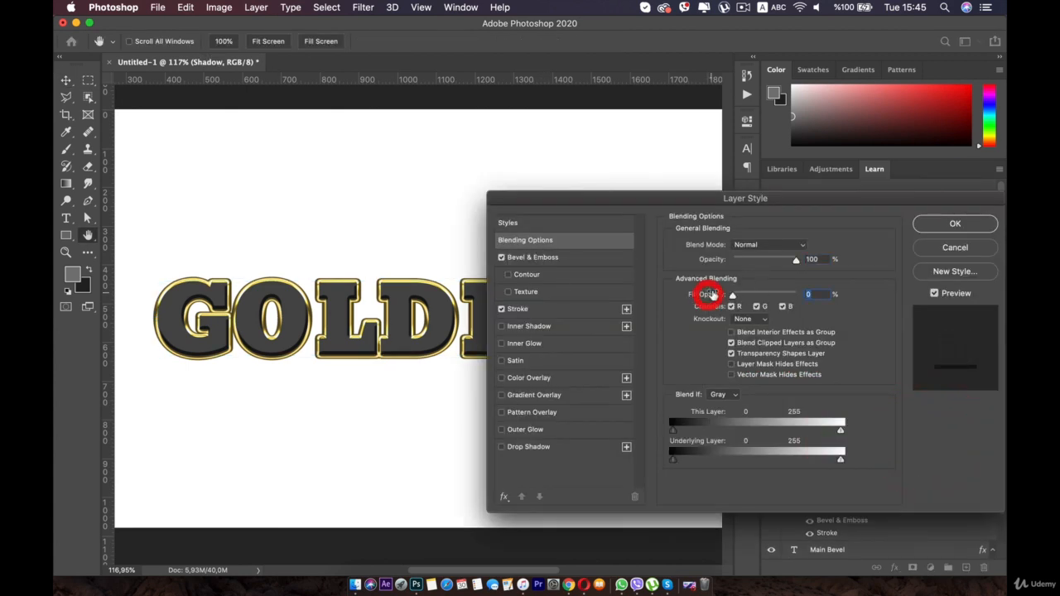
pyautogui.click(948, 221)
# Set the Enhancing shadows layer's fill opacity to 0% in its blending options
pyautogui.scroll(2, 857, 451)
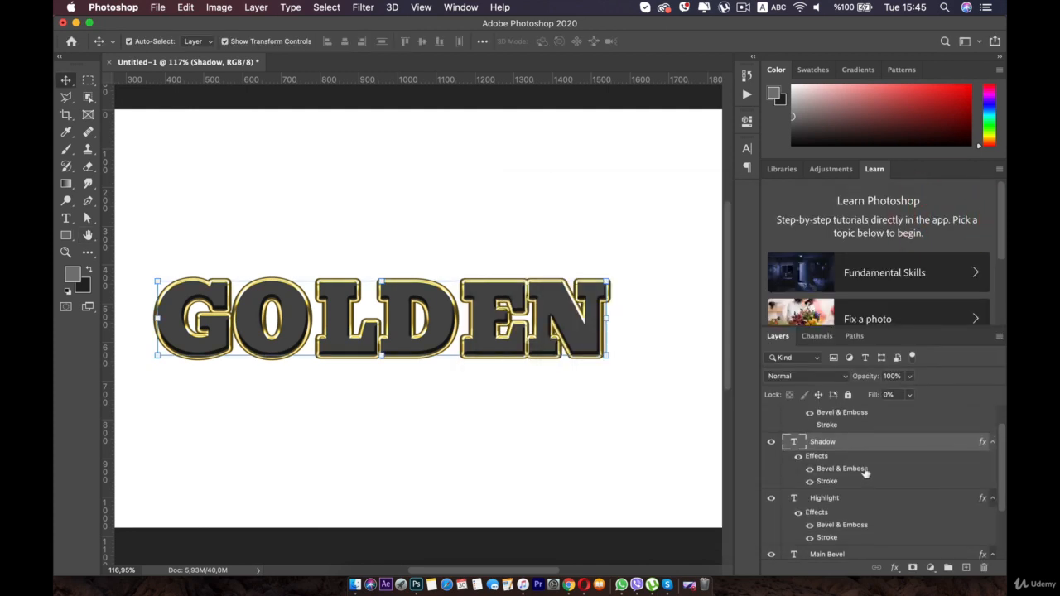
pyautogui.click(876, 415)
pyautogui.doubleClick(947, 414)
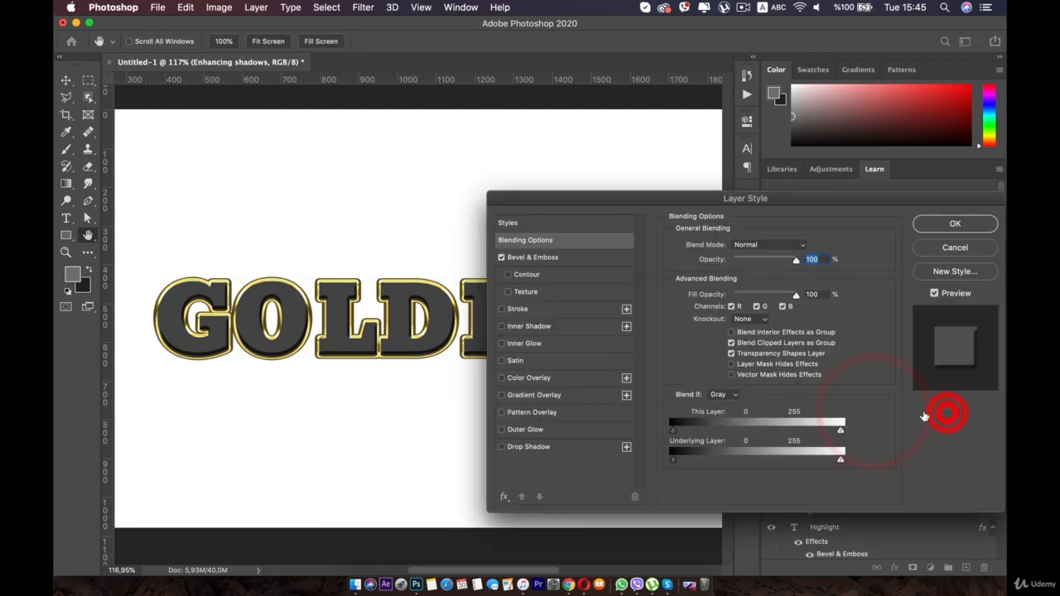
pyautogui.moveTo(796, 294); pyautogui.dragTo(717, 297)
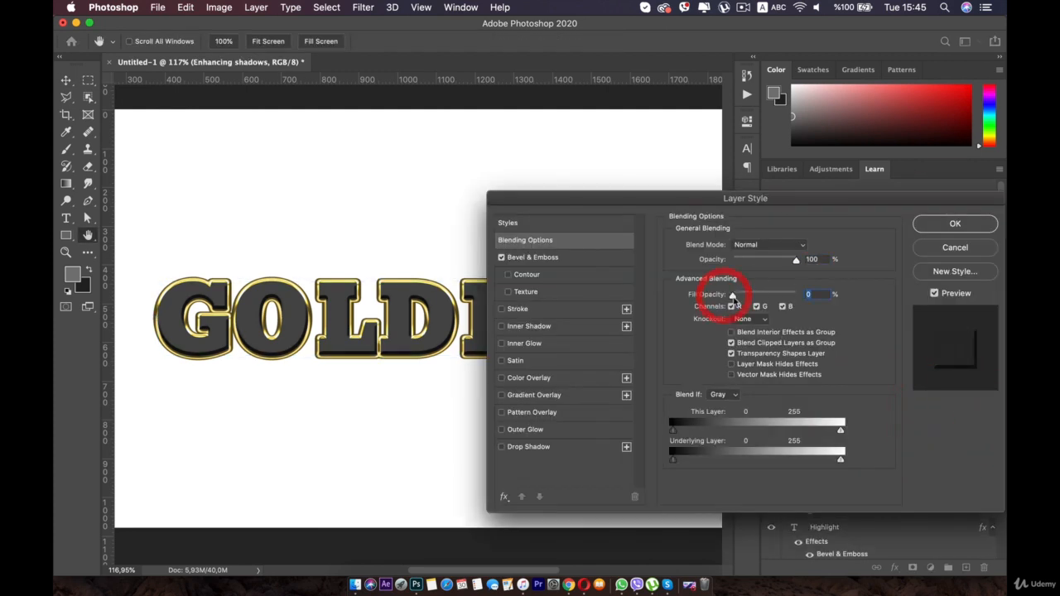
# Apply the Enhancing shadows layer's blending options and set the Main Bevel layer's fill opacity to 0%
pyautogui.click(936, 222)
pyautogui.scroll(-5, 910, 439)
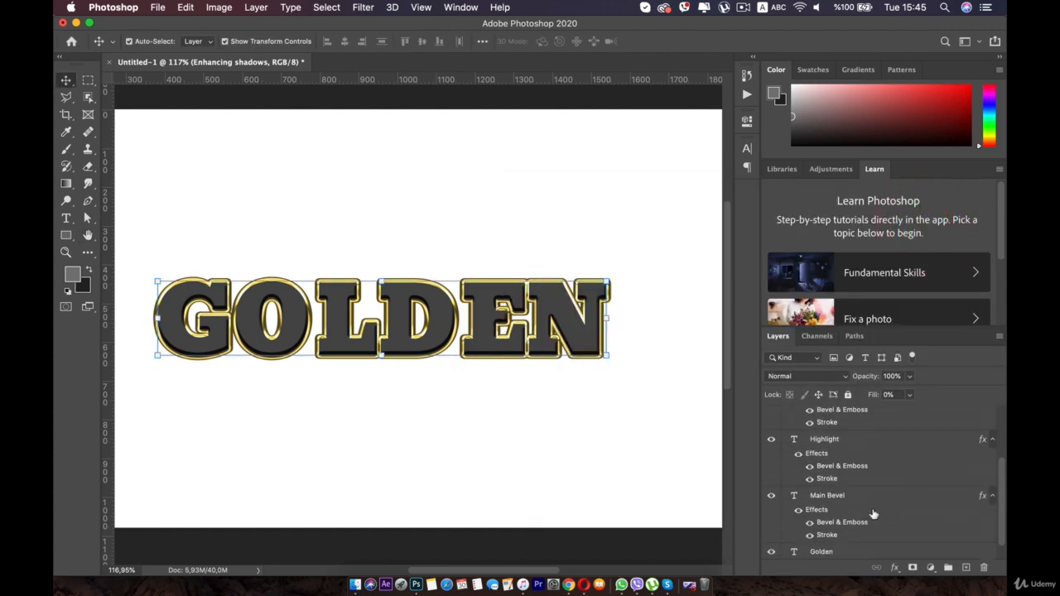
pyautogui.click(872, 500)
pyautogui.doubleClick(934, 497)
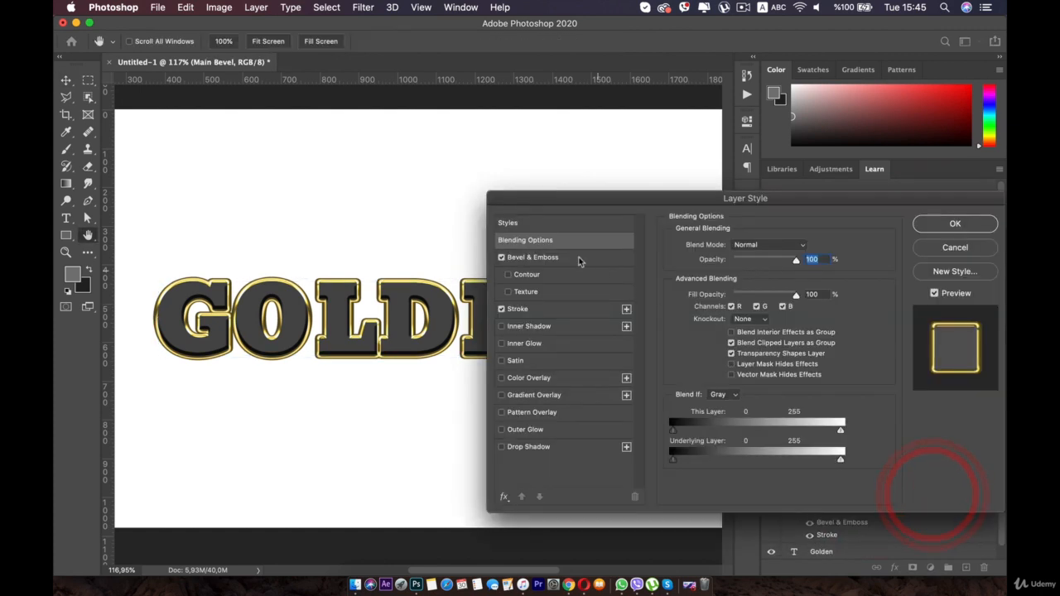
pyautogui.moveTo(796, 294); pyautogui.dragTo(687, 301)
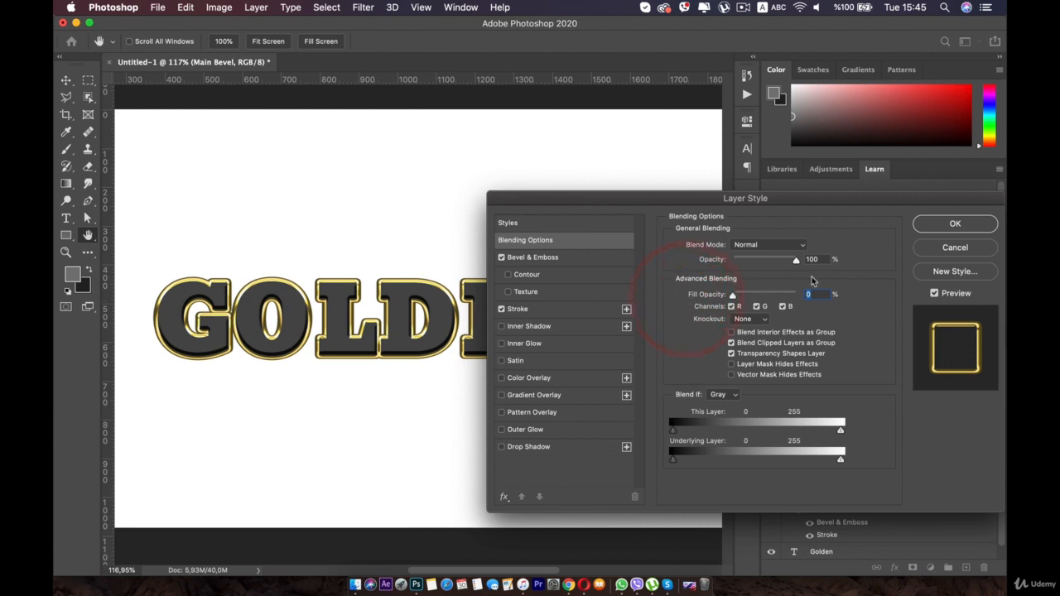
pyautogui.click(948, 227)
# Compare the text with the Golden layer hidden and shown
pyautogui.scroll(-1, 793, 526)
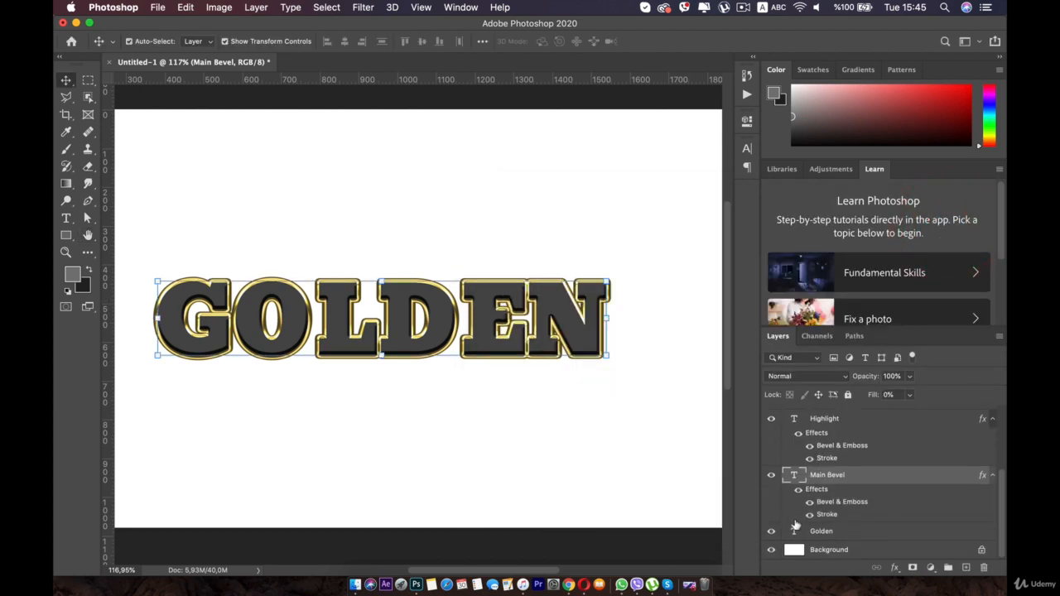
pyautogui.click(771, 532)
pyautogui.click(771, 532)
pyautogui.click(771, 532)
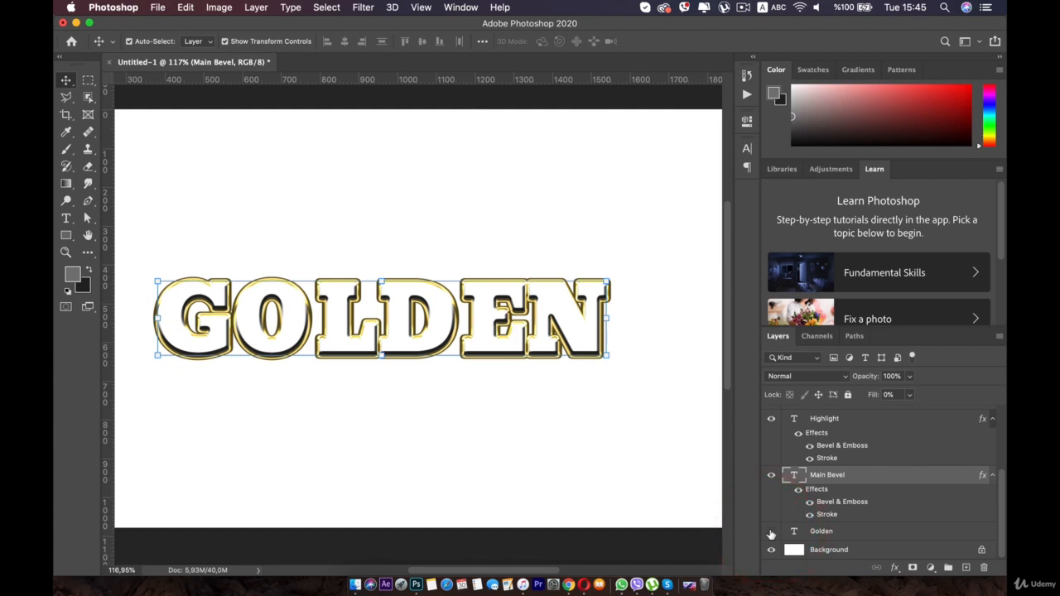
pyautogui.click(770, 533)
# Recolor the Golden layer's text to the golden orange f9c14a
pyautogui.doubleClick(793, 531)
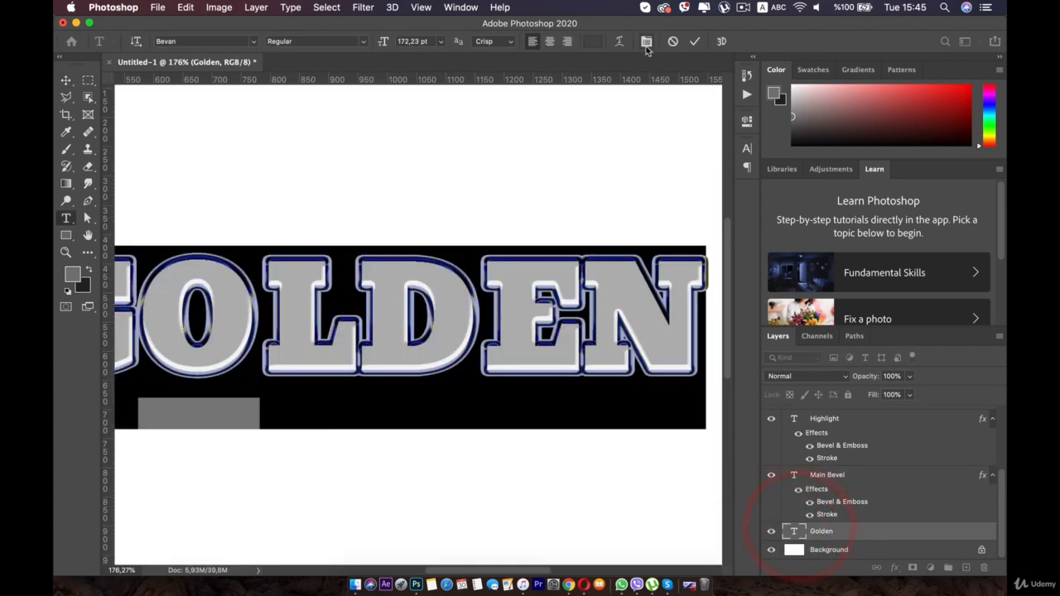
pyautogui.click(592, 42)
pyautogui.click(510, 256)
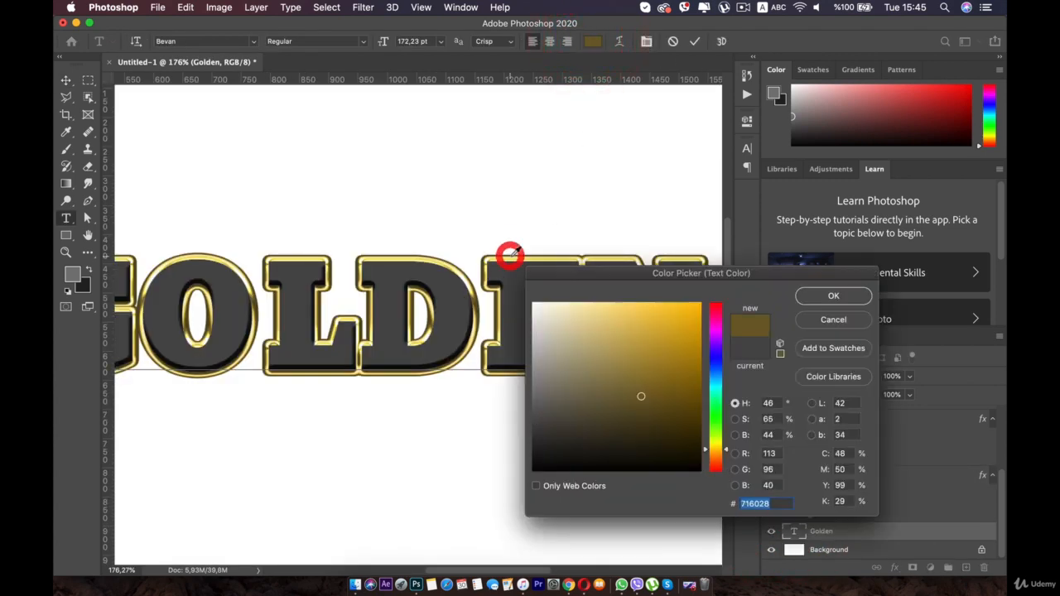
pyautogui.click(629, 311)
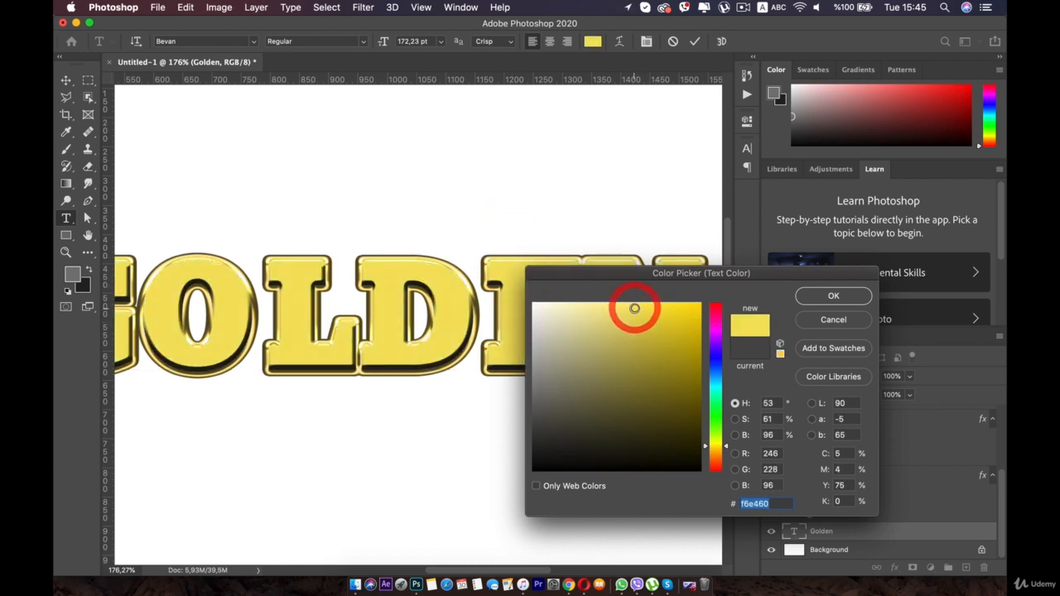
pyautogui.click(715, 451)
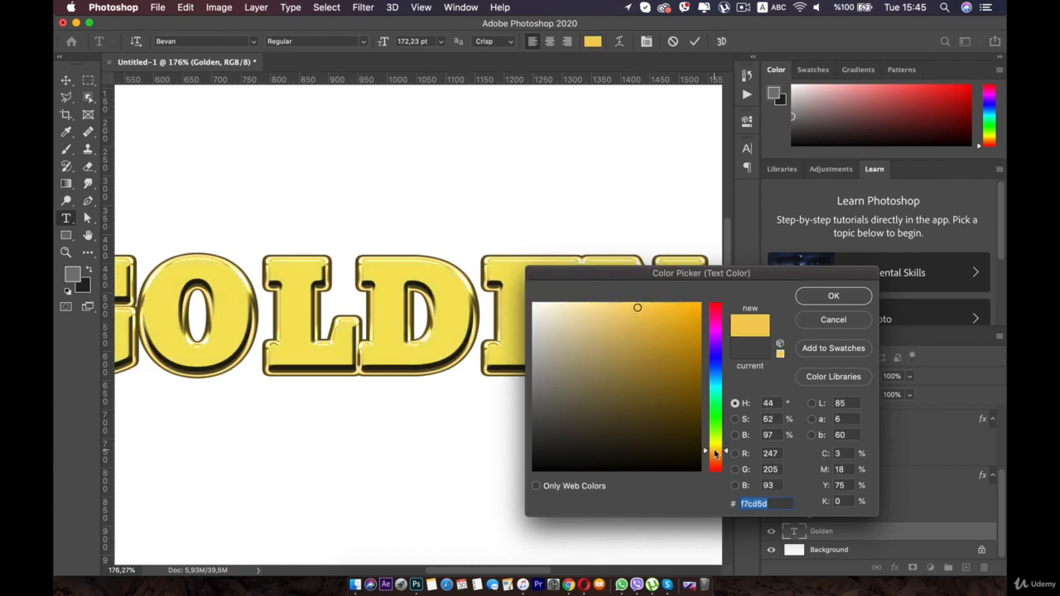
pyautogui.moveTo(716, 453); pyautogui.dragTo(717, 455)
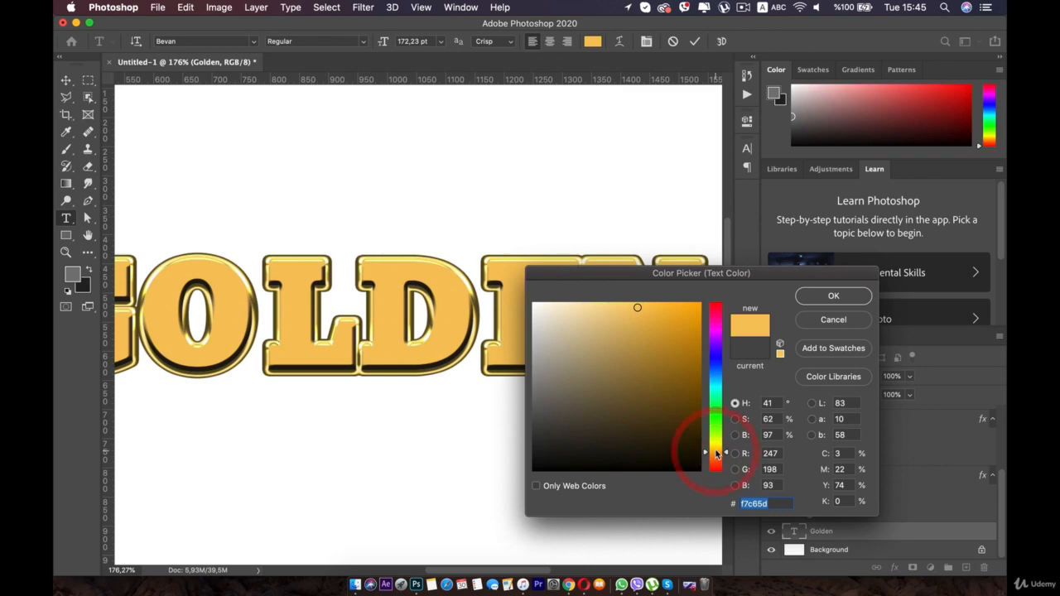
pyautogui.click(645, 303)
pyautogui.click(648, 301)
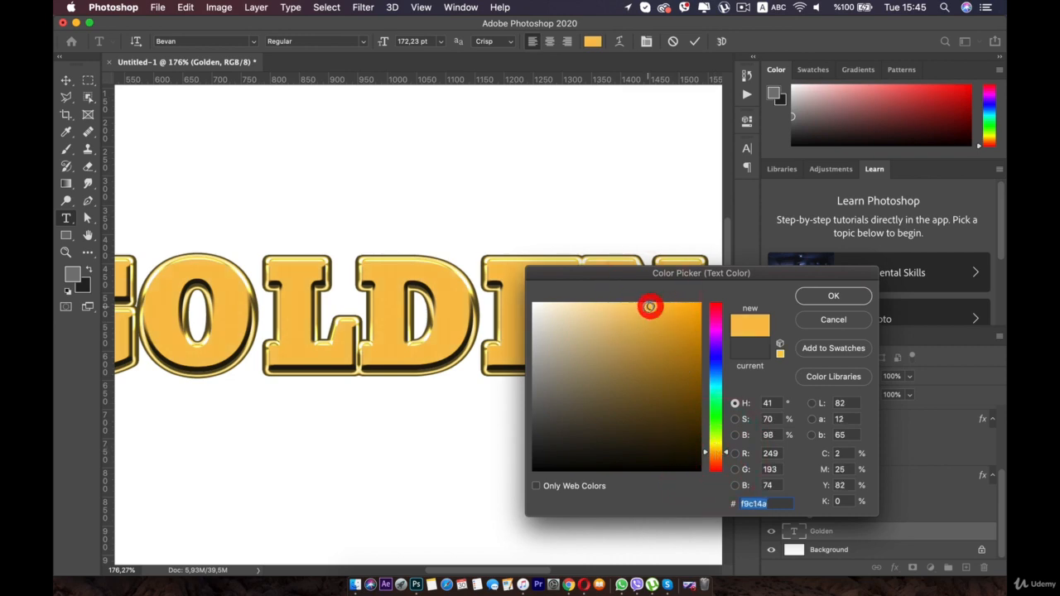
# Add a Pattern Overlay to the Golden layer and set its pattern scale to 61%
pyautogui.doubleClick(966, 534)
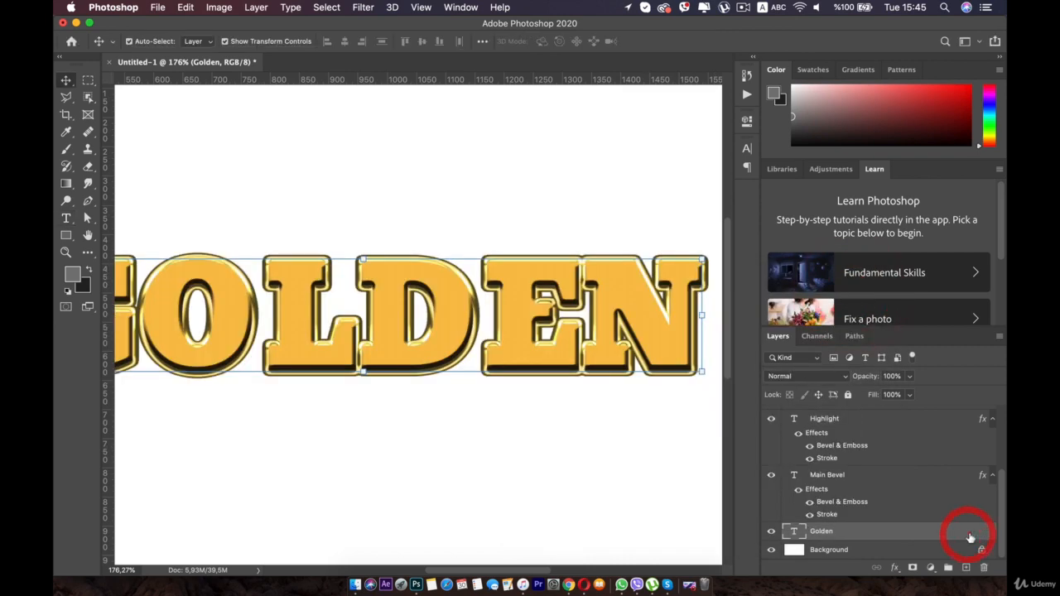
pyautogui.click(522, 411)
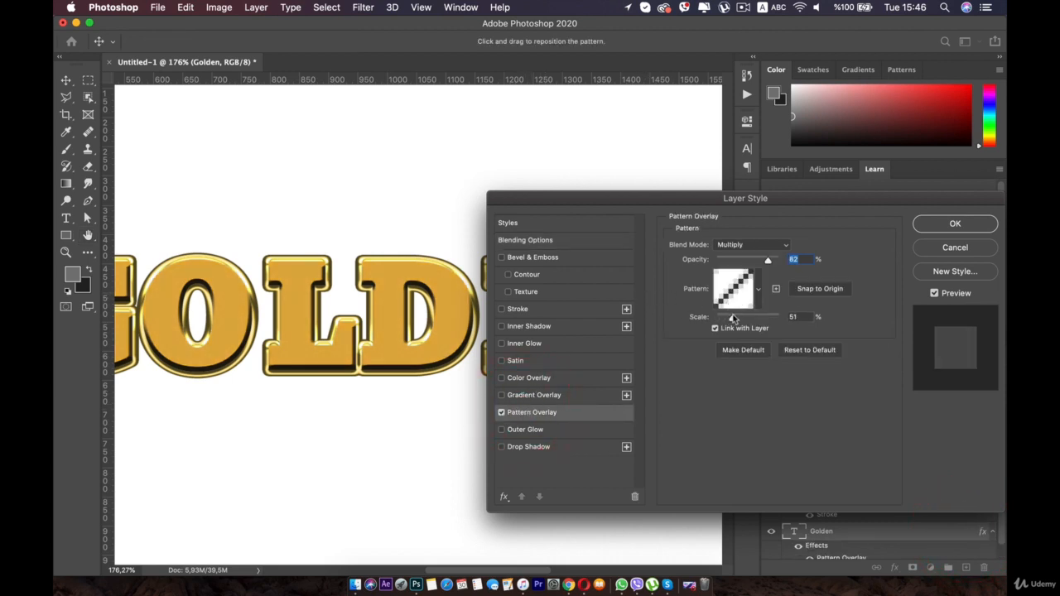
pyautogui.moveTo(732, 319)
pyautogui.mouseDown()
pyautogui.moveTo(745, 319)
pyautogui.moveTo(733, 319)
pyautogui.mouseUp()
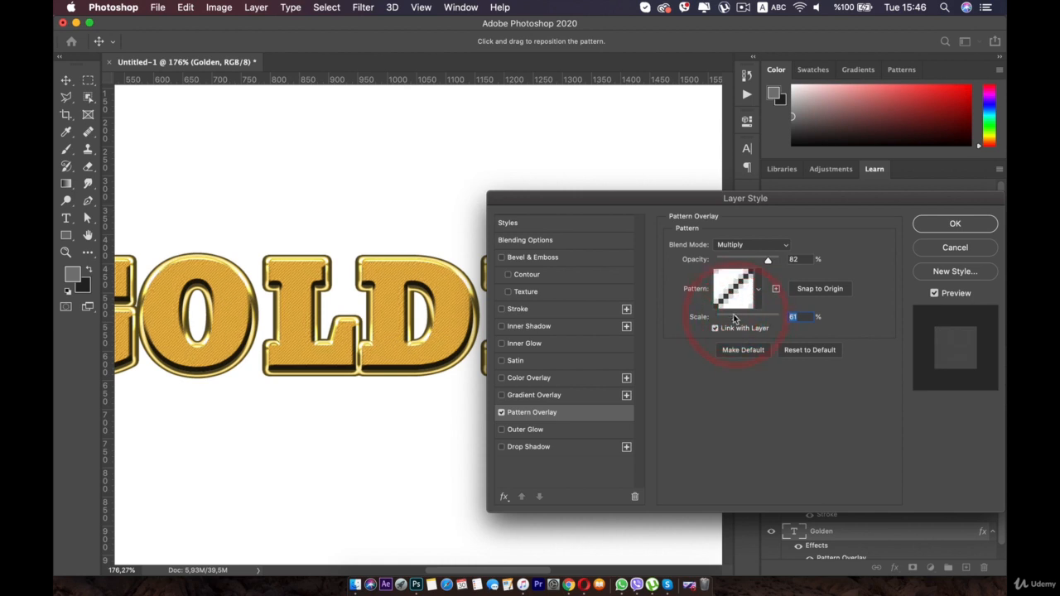
# Try several other patterns for the Golden layer's overlay, ending with the concentric squares pattern
pyautogui.click(759, 290)
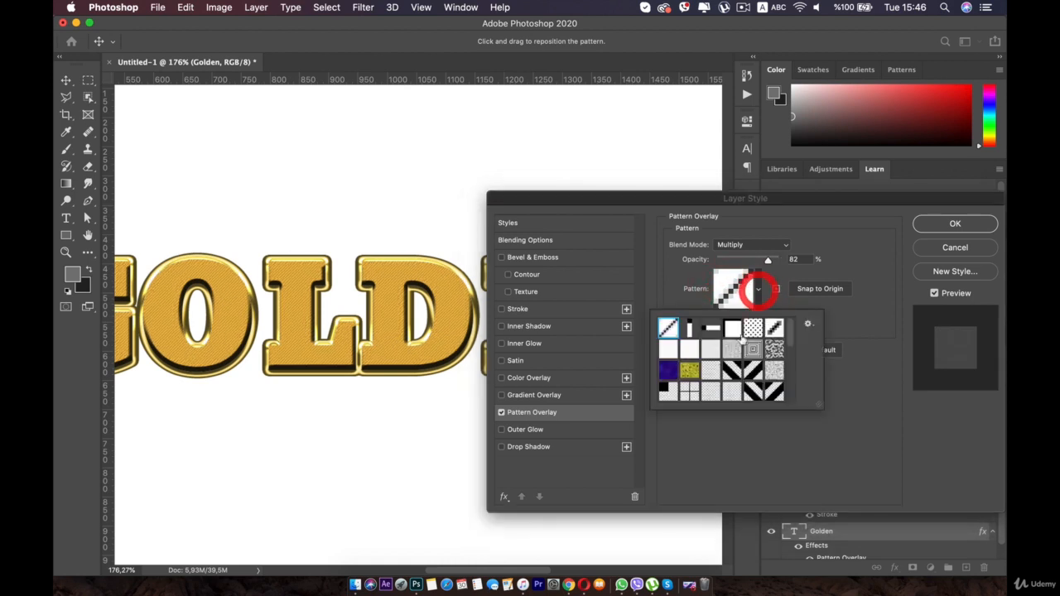
pyautogui.click(738, 346)
pyautogui.click(724, 376)
pyautogui.click(730, 396)
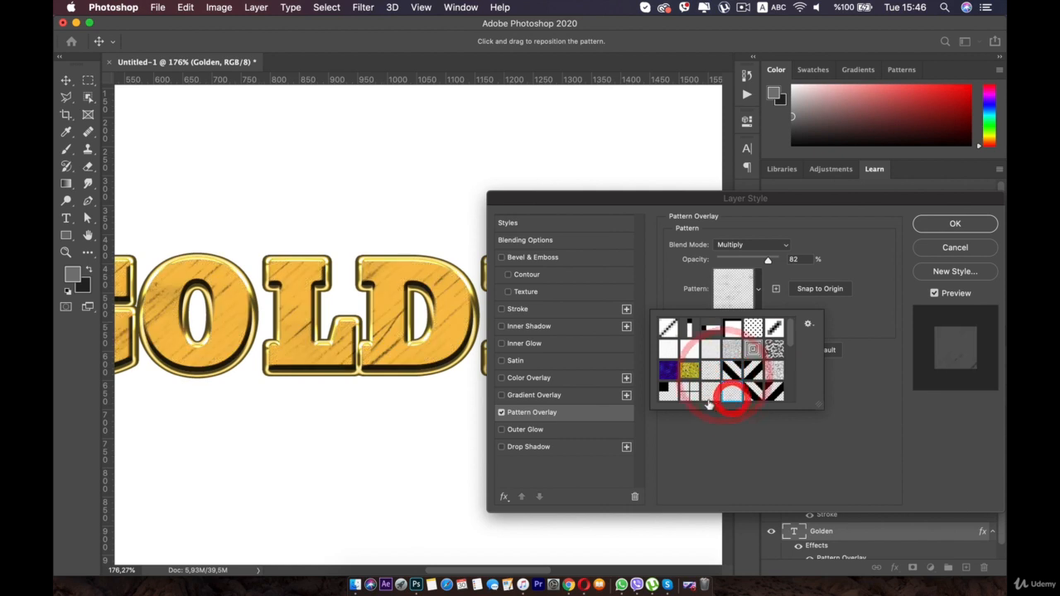
pyautogui.click(692, 396)
pyautogui.click(670, 393)
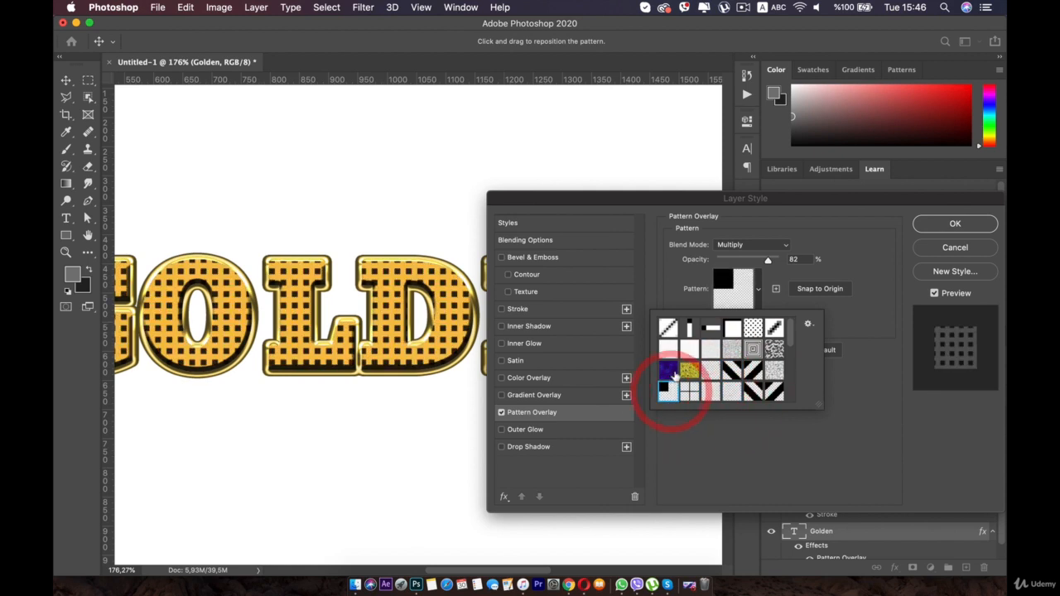
pyautogui.click(669, 371)
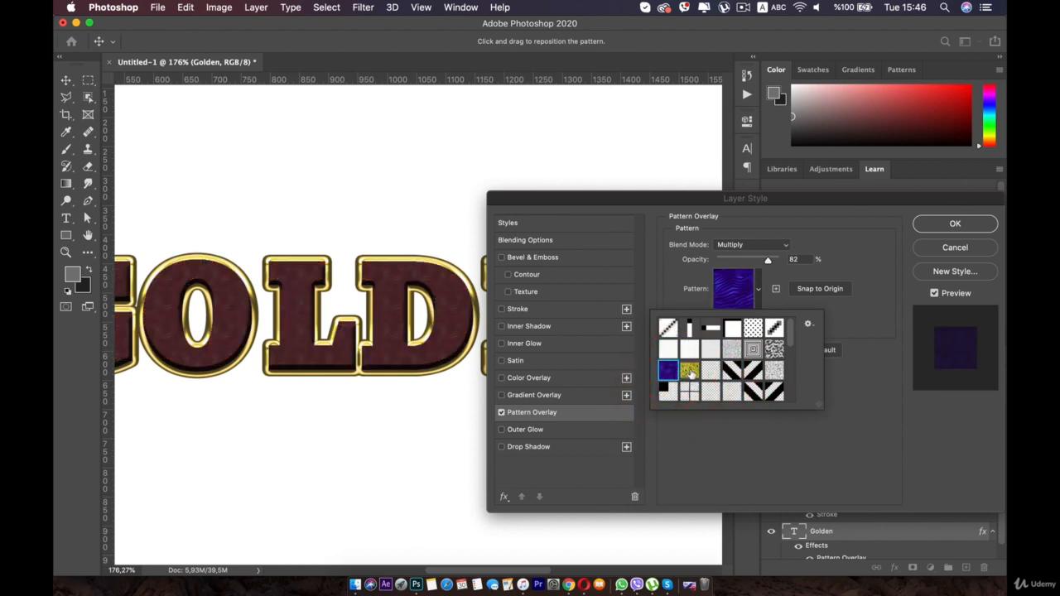
pyautogui.click(690, 371)
pyautogui.click(711, 349)
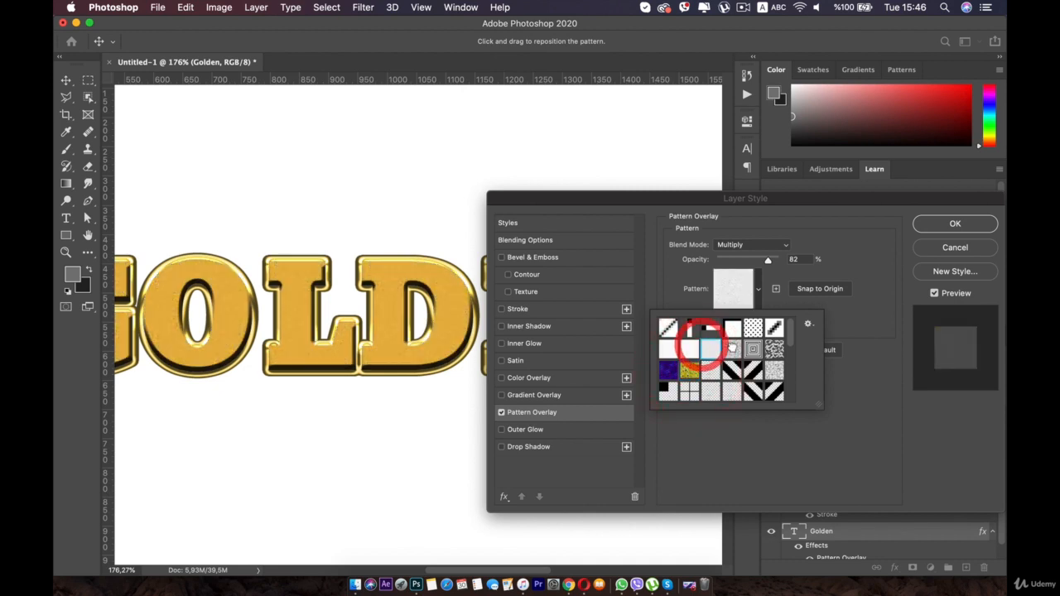
pyautogui.click(731, 348)
pyautogui.click(773, 349)
pyautogui.click(752, 348)
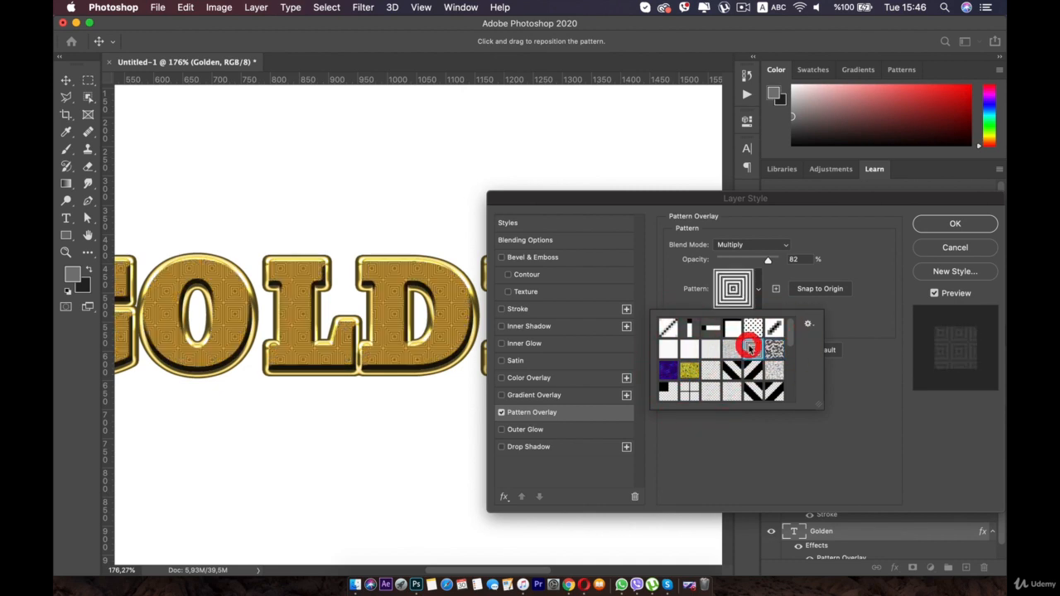
# Set the scale of the concentric squares pattern to 85%
pyautogui.click(774, 279)
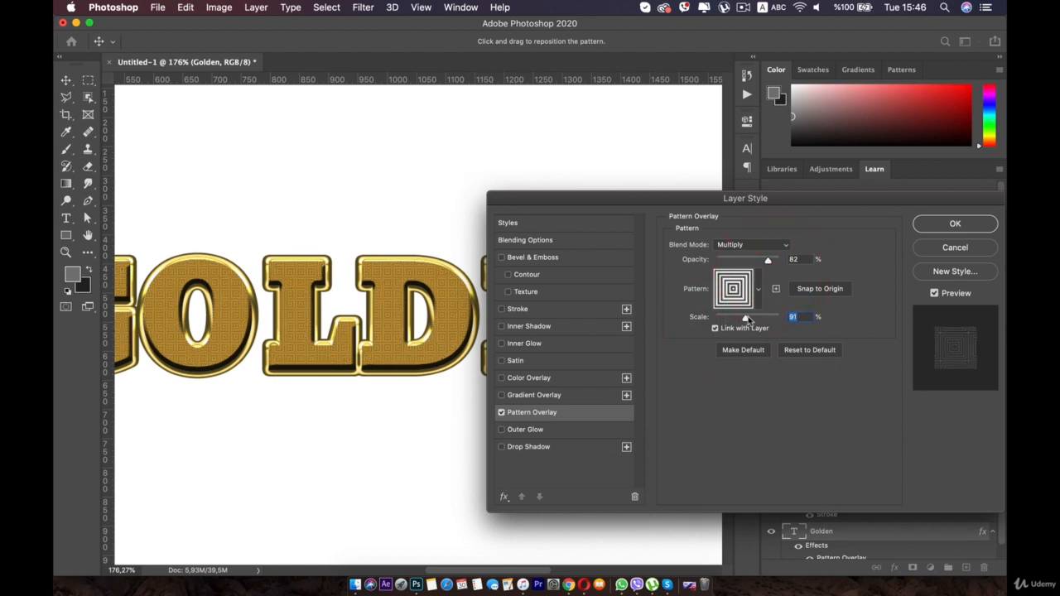
pyautogui.click(747, 319)
pyautogui.click(744, 319)
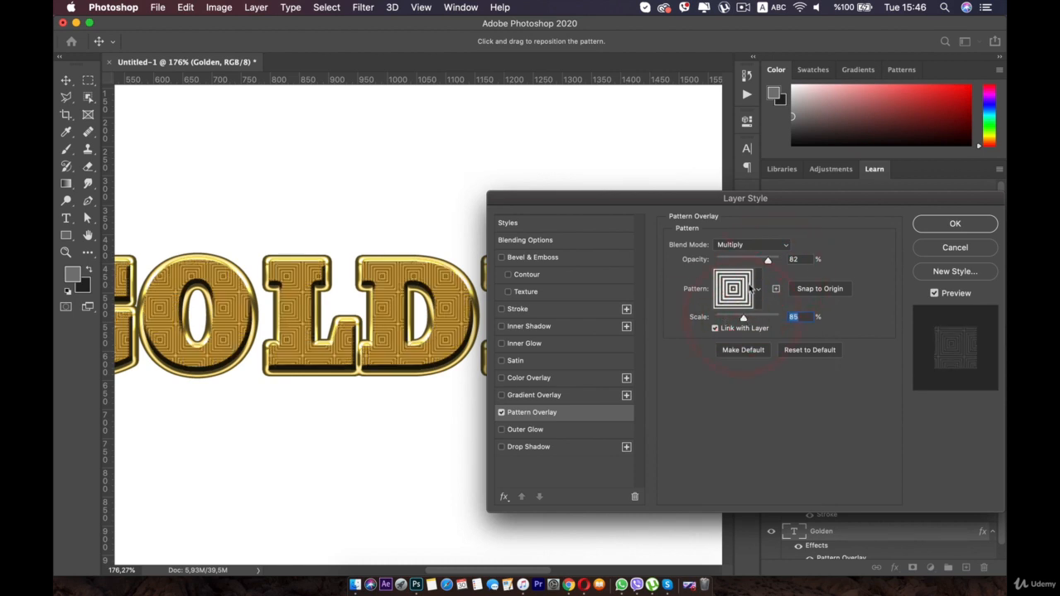
# Switch the Golden layer's overlay to the diagonal line pattern and set its scale to 53%
pyautogui.click(751, 288)
pyautogui.click(668, 330)
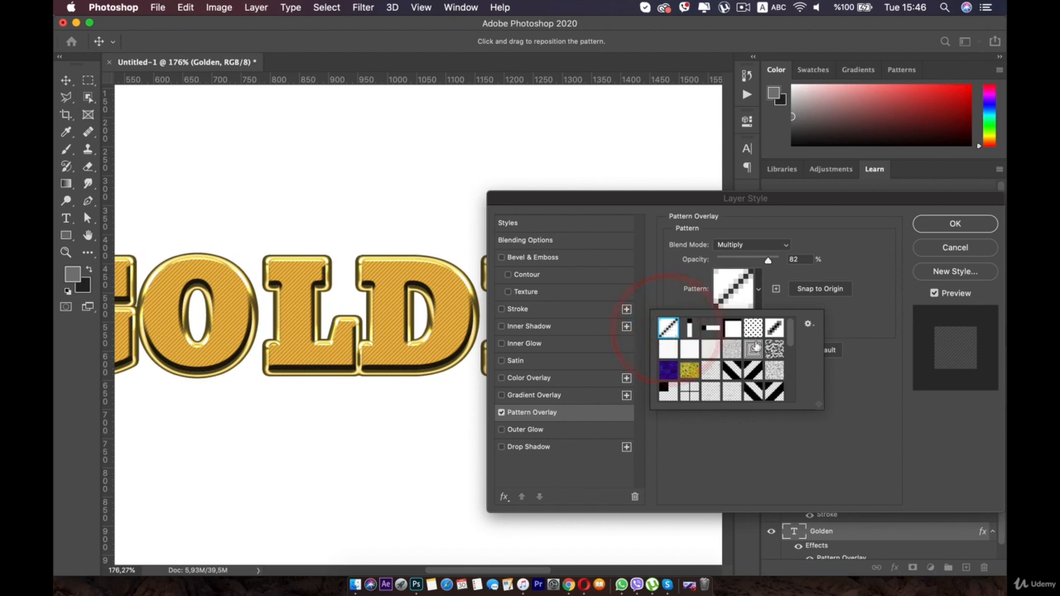
pyautogui.click(835, 316)
pyautogui.click(725, 320)
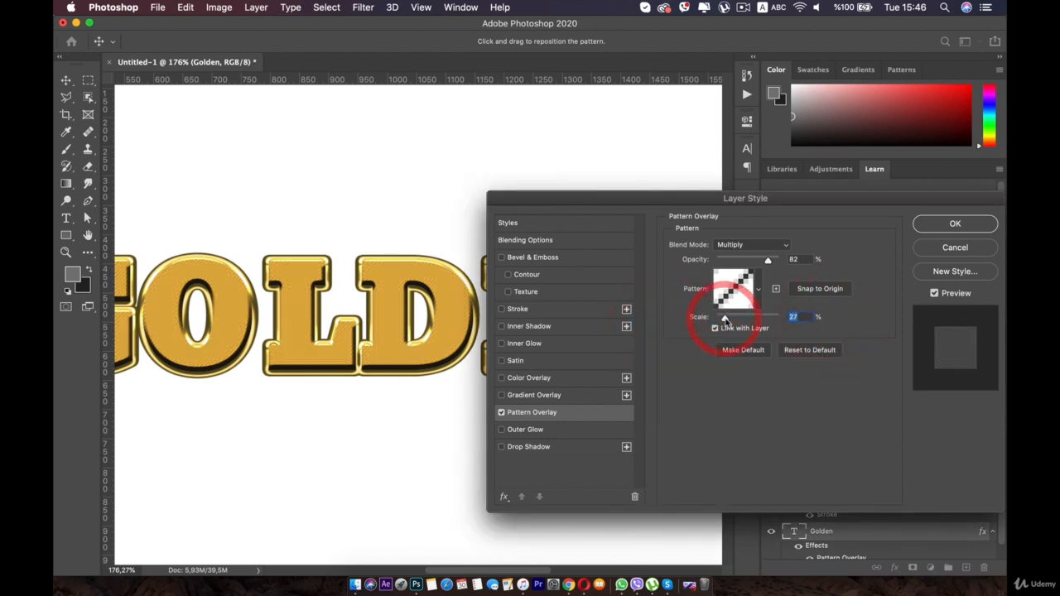
pyautogui.moveTo(724, 319); pyautogui.dragTo(735, 320)
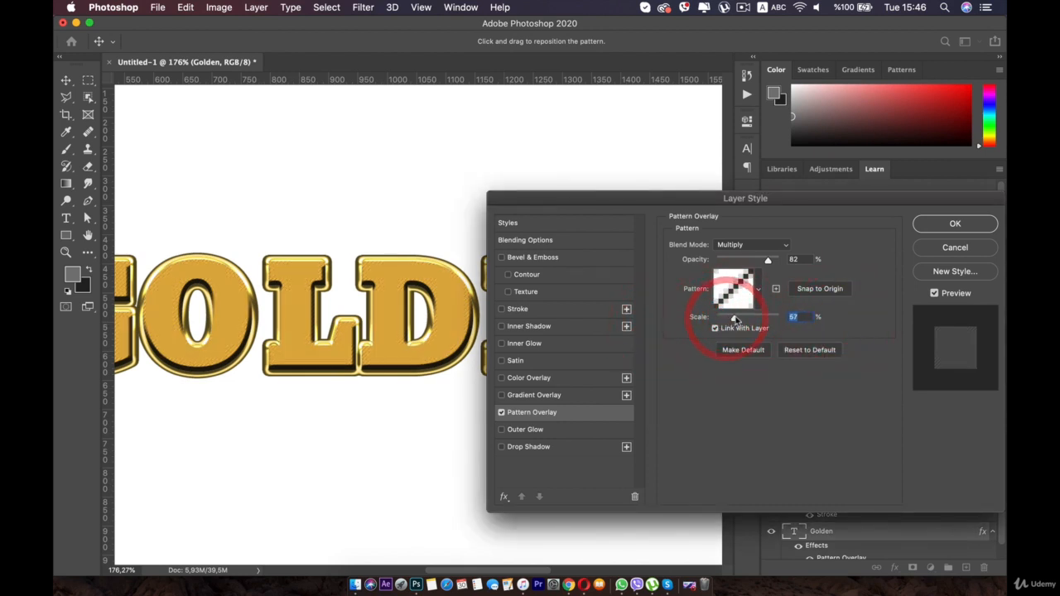
# Try the Overlay blend mode on the Golden layer's pattern, restore Multiply and apply the layer style
pyautogui.click(750, 246)
pyautogui.click(747, 347)
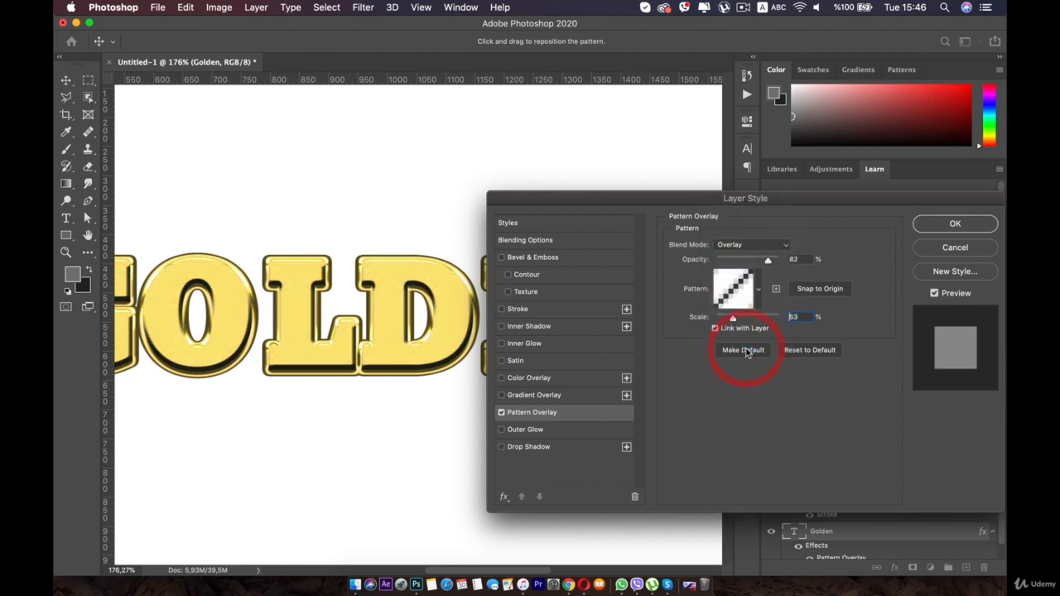
pyautogui.click(739, 245)
pyautogui.click(740, 141)
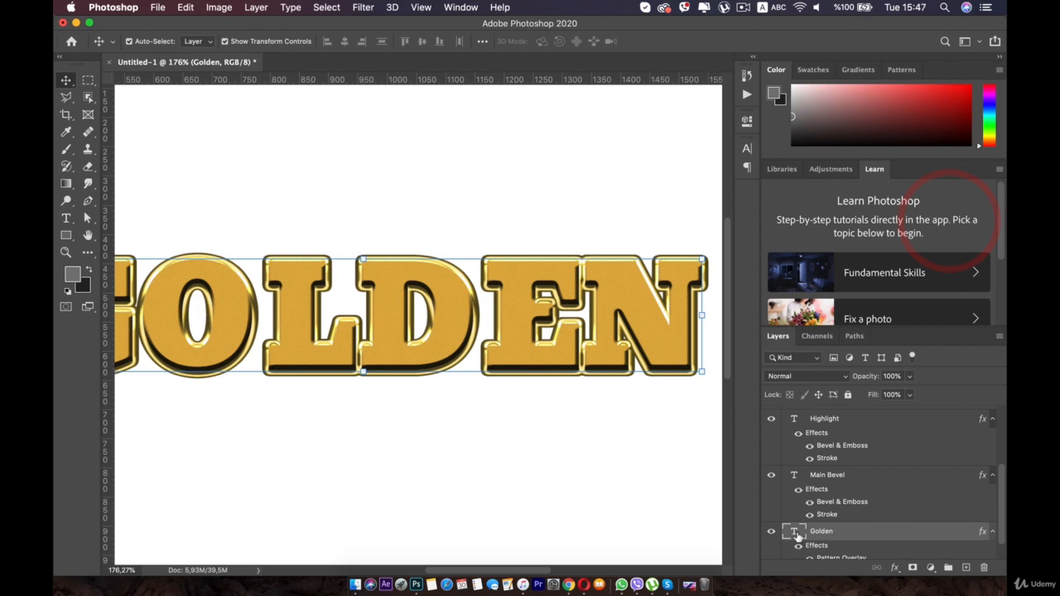
# Recolor the Golden layer's text to the dark grey 3a3a3a and commit the text edit
pyautogui.doubleClick(793, 531)
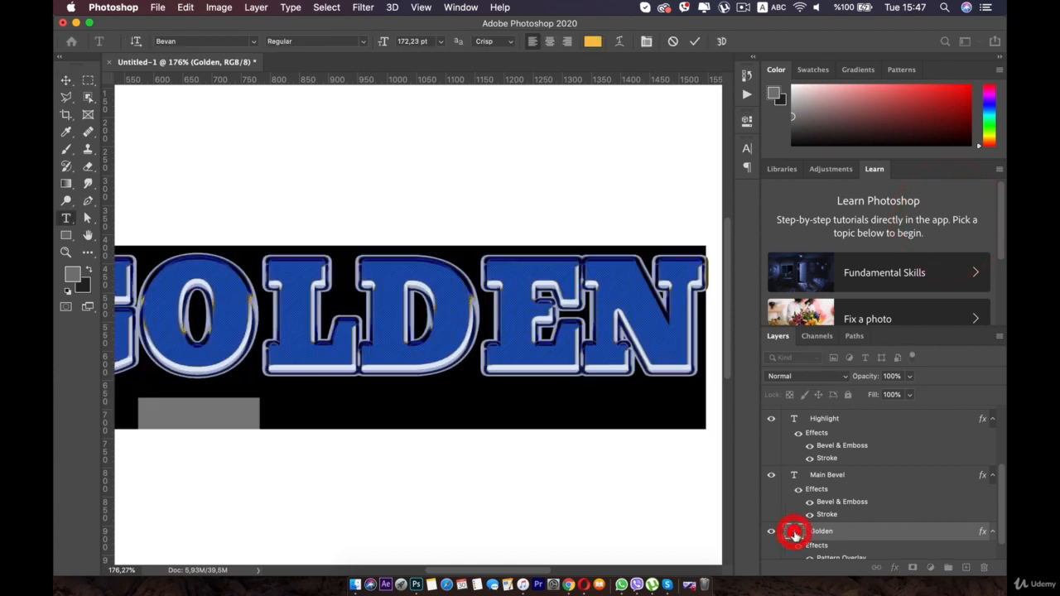
pyautogui.click(589, 41)
pyautogui.click(560, 322)
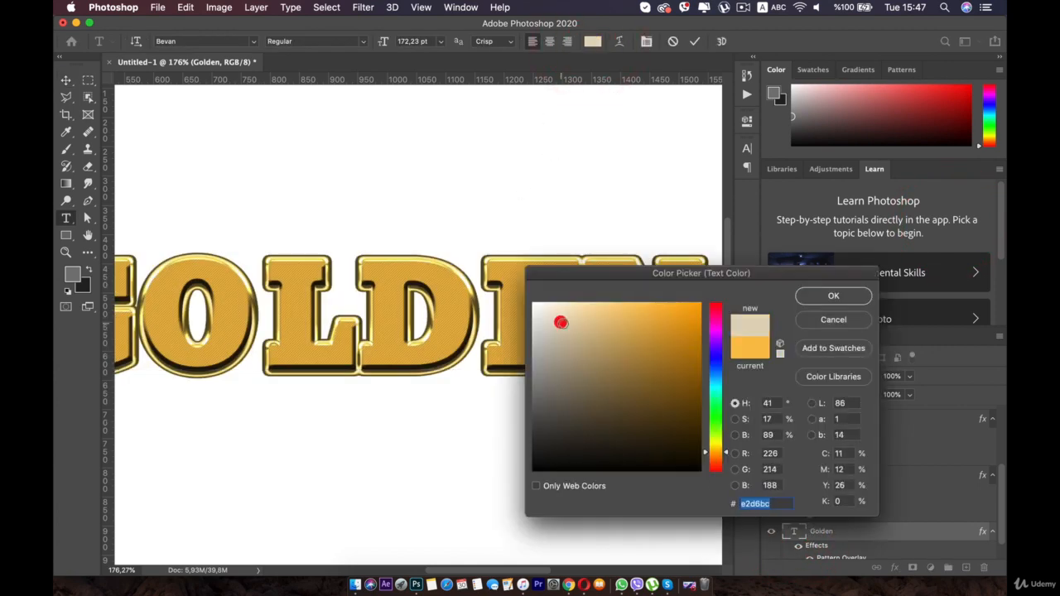
pyautogui.click(538, 311)
pyautogui.click(541, 301)
pyautogui.click(549, 429)
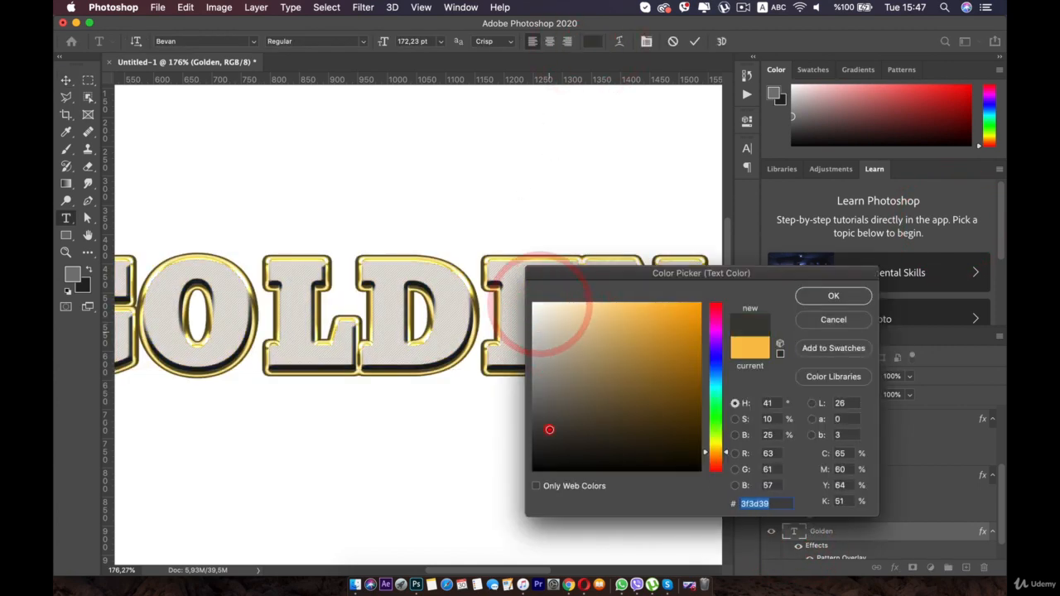
pyautogui.click(537, 428)
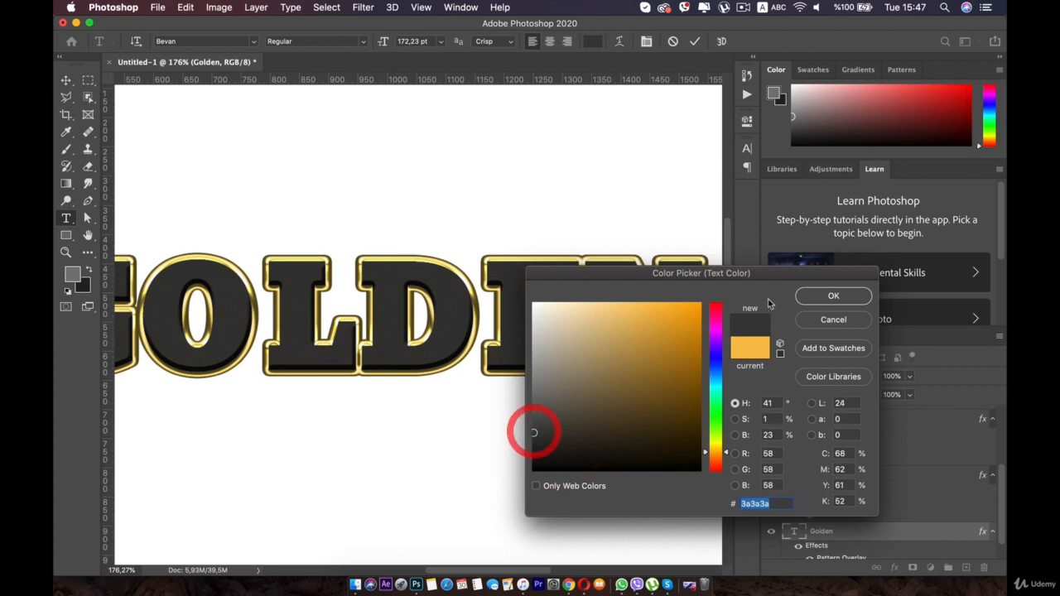
pyautogui.click(818, 296)
pyautogui.click(66, 79)
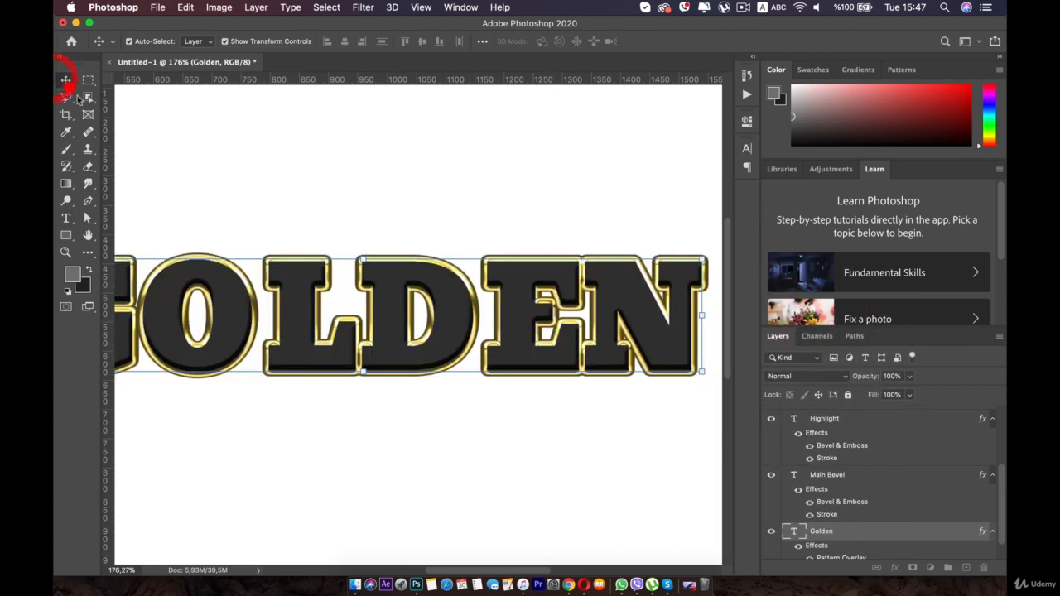
# Draw a grey rectangle about 1948 by 1250 px over the canvas and place its layer directly below the Golden layer
pyautogui.press('super+0')
pyautogui.click(182, 164)
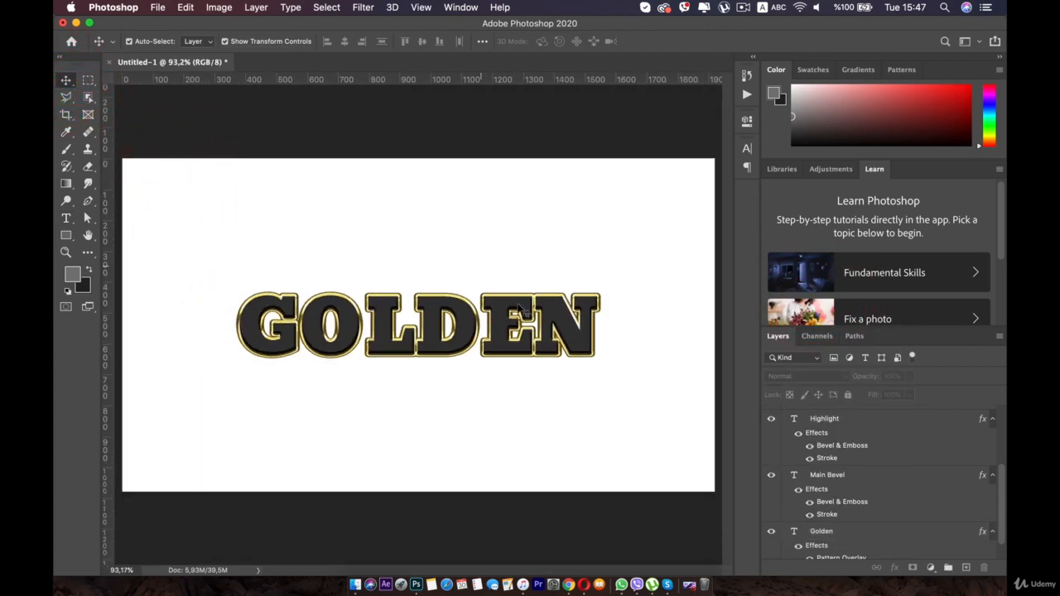
pyautogui.click(273, 169)
pyautogui.click(67, 235)
pyautogui.moveTo(128, 153); pyautogui.dragTo(717, 539)
pyautogui.click(746, 124)
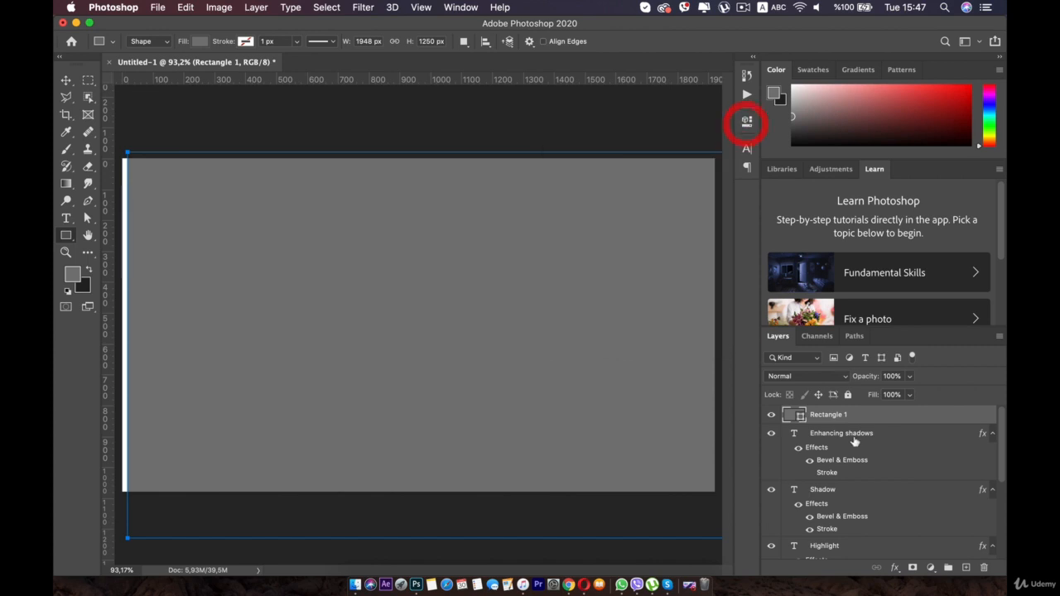
pyautogui.moveTo(828, 414); pyautogui.dragTo(839, 547)
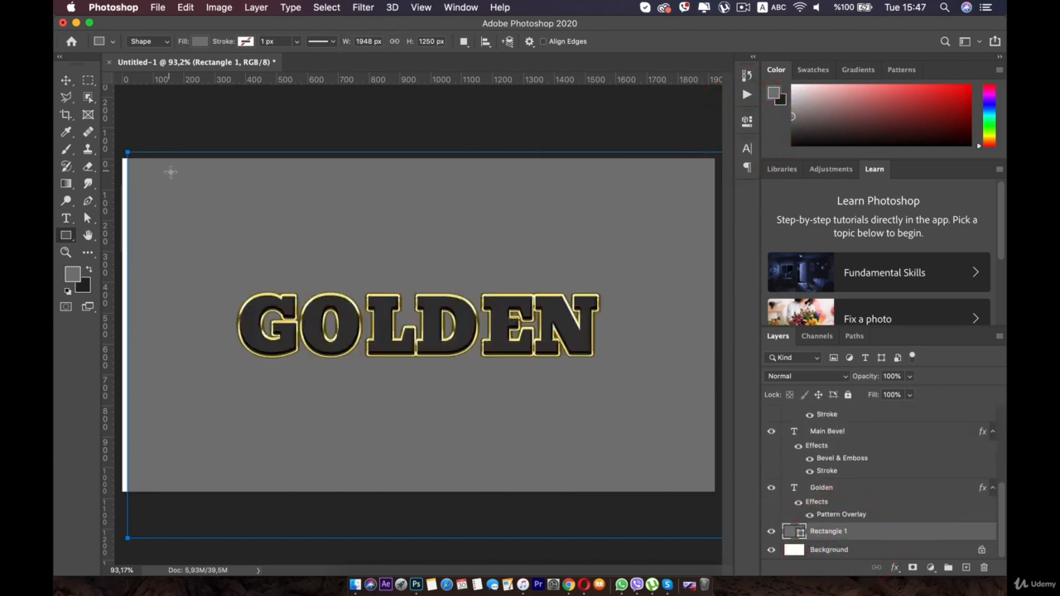
# Reposition the rectangle to cover the whole canvas and recolor it to the near-black 1d1c1c
pyautogui.press('v')
pyautogui.moveTo(170, 172); pyautogui.dragTo(303, 213)
pyautogui.doubleClick(798, 532)
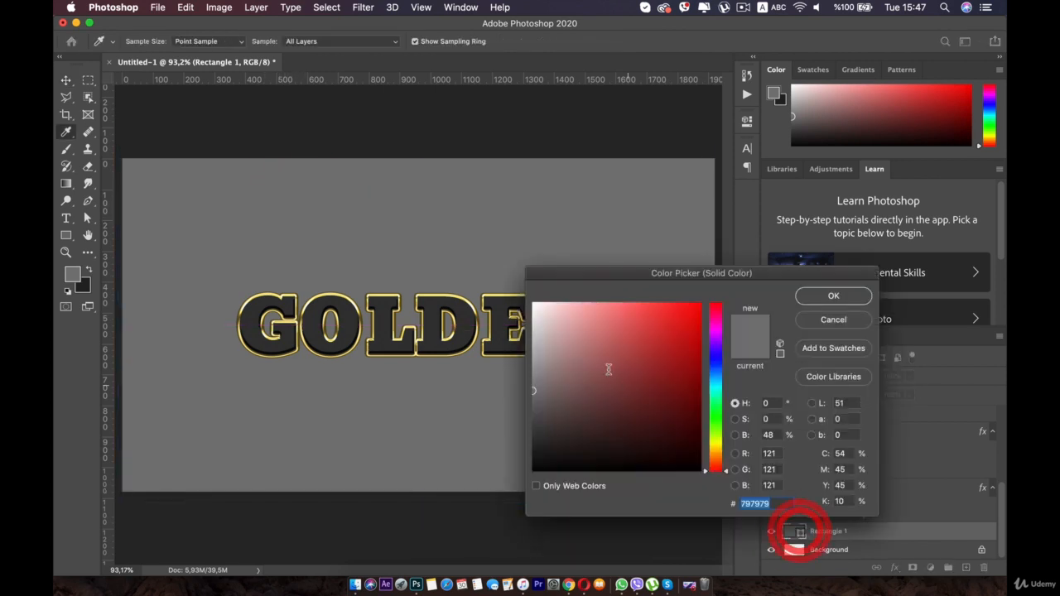
pyautogui.moveTo(609, 370); pyautogui.dragTo(539, 459)
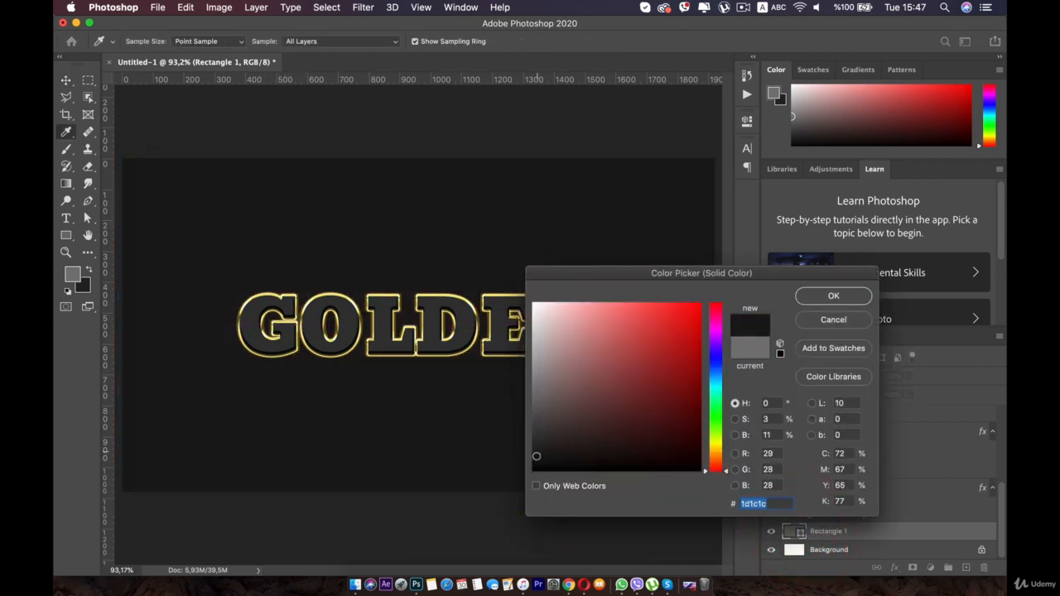
pyautogui.click(833, 295)
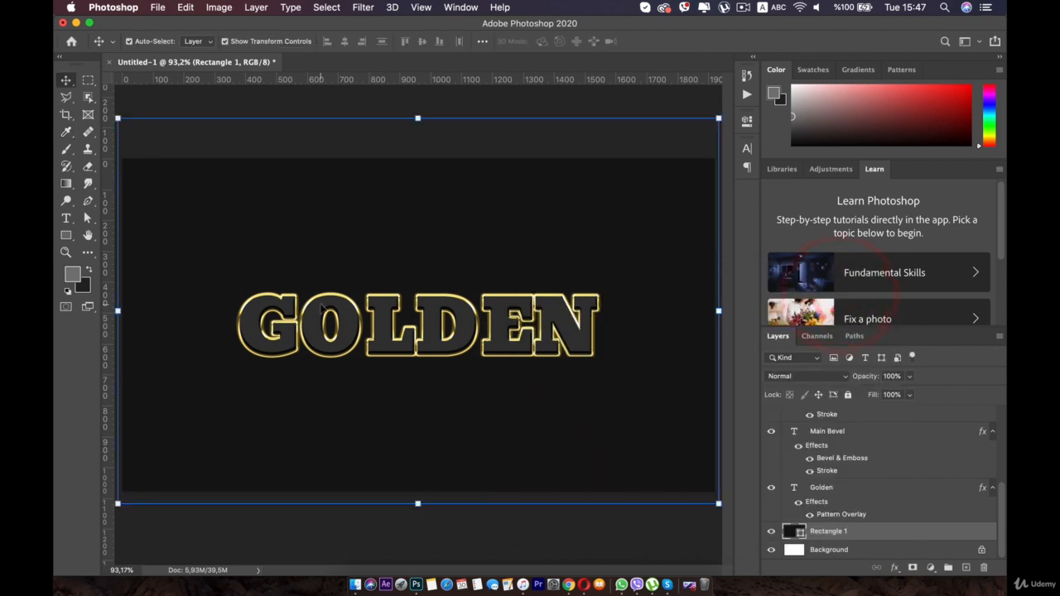
# Group all the text layers from Golden up to Enhancing shadows
pyautogui.press('super+plus')
pyautogui.scroll(1, 327, 315)
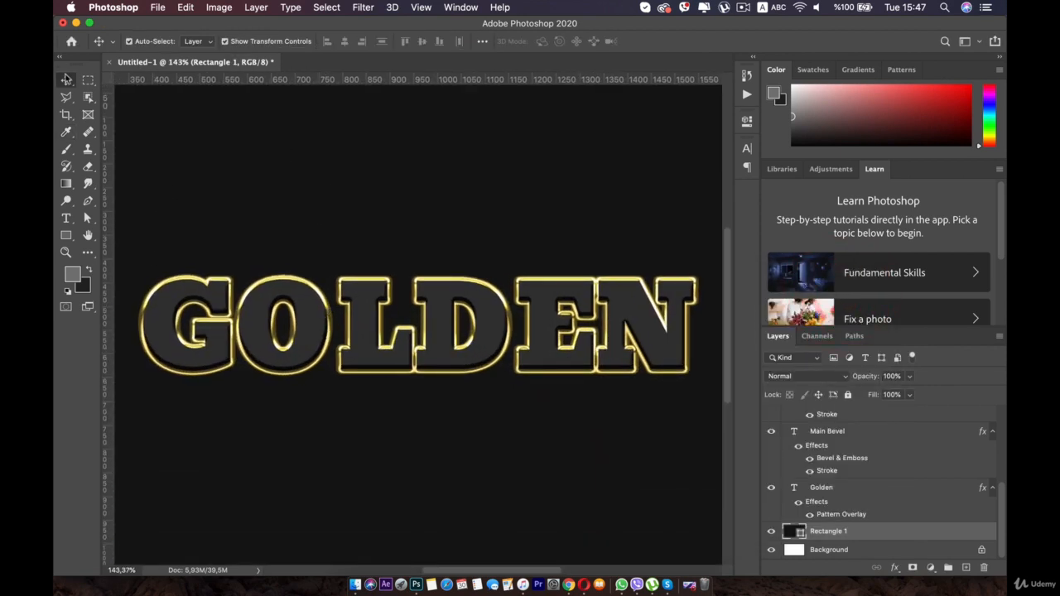
pyautogui.click(876, 493)
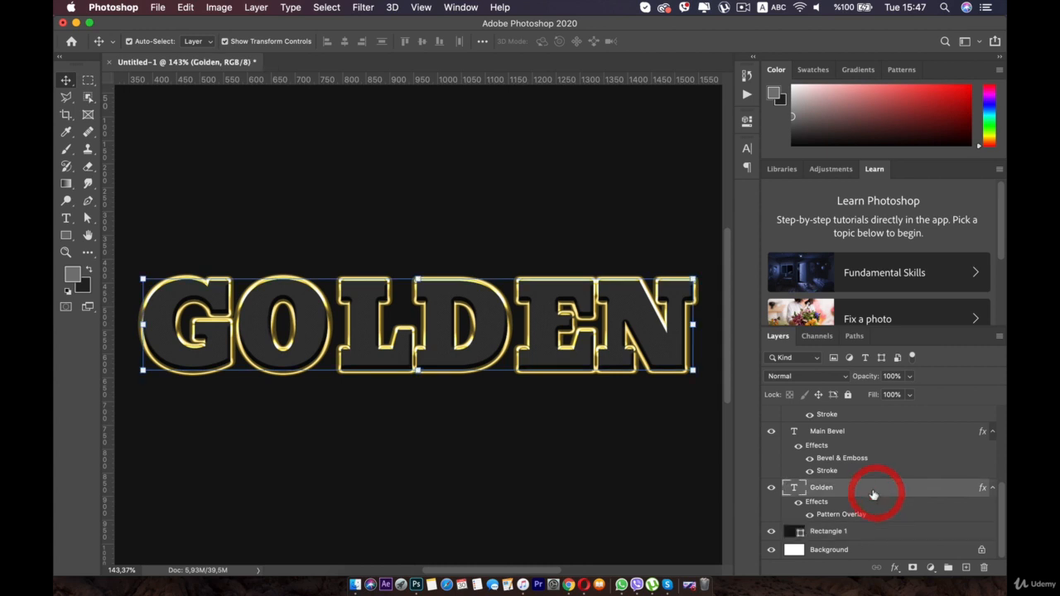
pyautogui.scroll(5, 865, 480)
pyautogui.keyDown('shift'); pyautogui.click(850, 412); pyautogui.keyUp('shift')
pyautogui.scroll(-5, 868, 449)
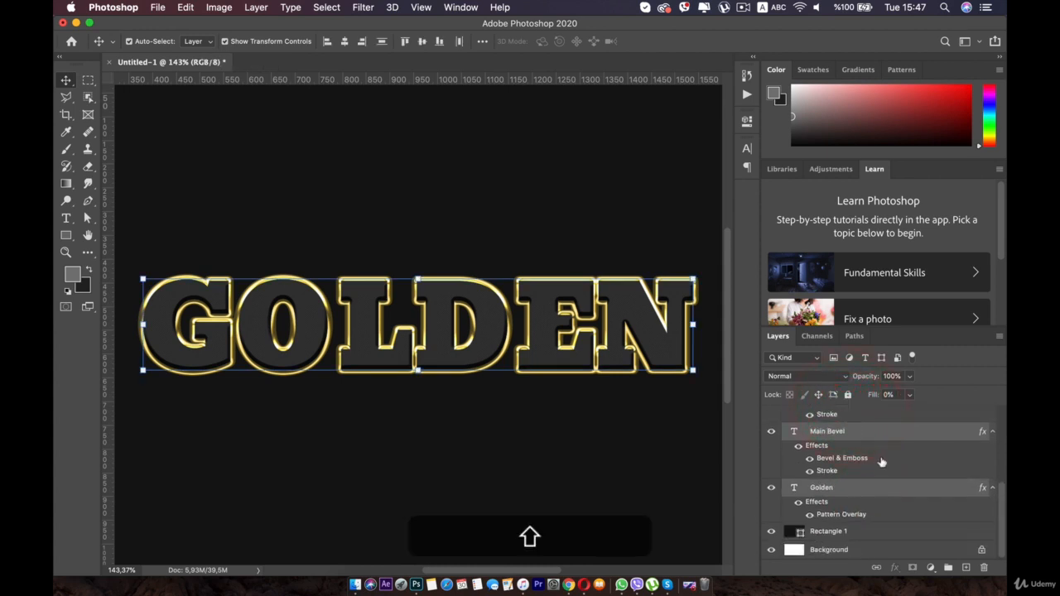
pyautogui.scroll(5, 865, 490)
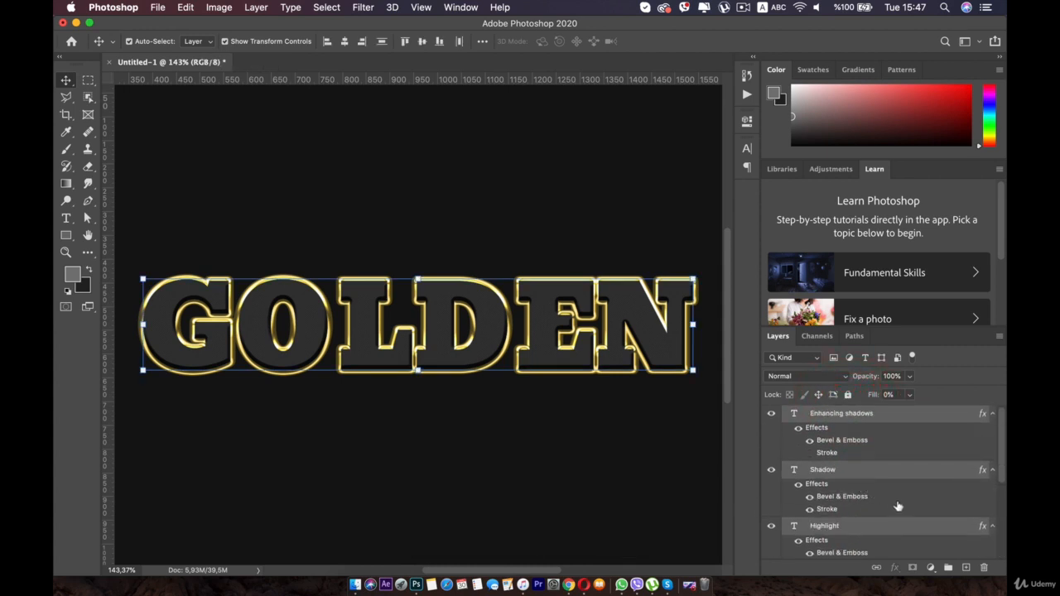
pyautogui.press('super+g')
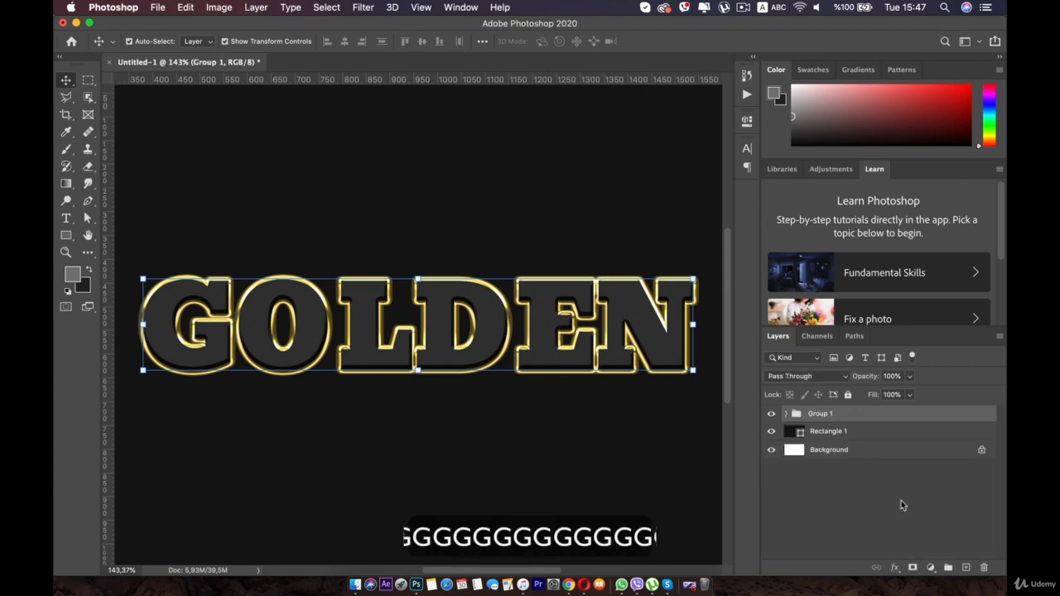
# Duplicate Group 1 and convert the copy to a smart object
pyautogui.click(798, 474)
pyautogui.click(835, 415)
pyautogui.press('super+j')
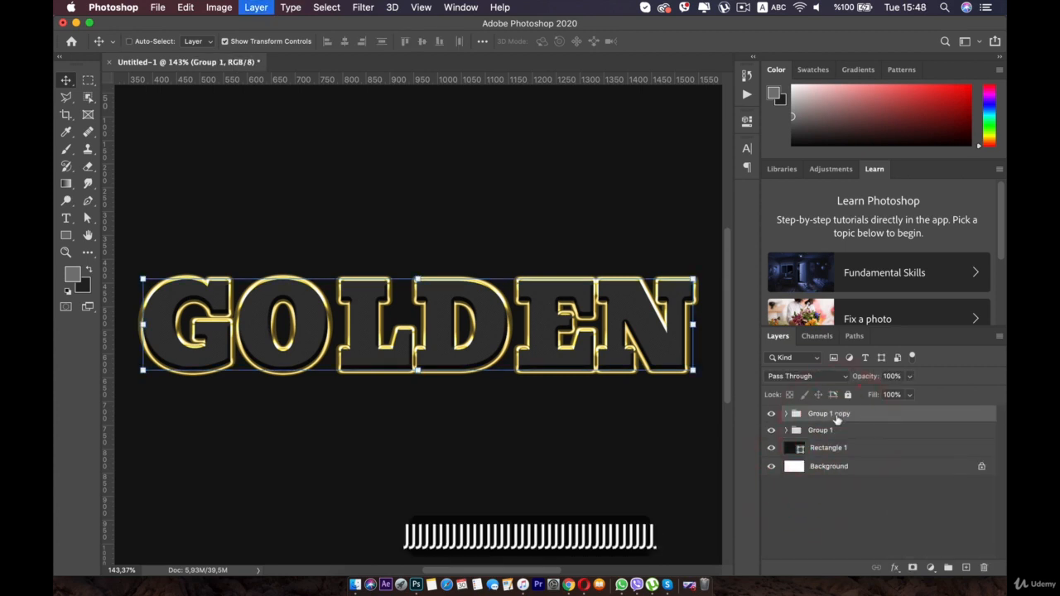
pyautogui.rightClick(835, 415)
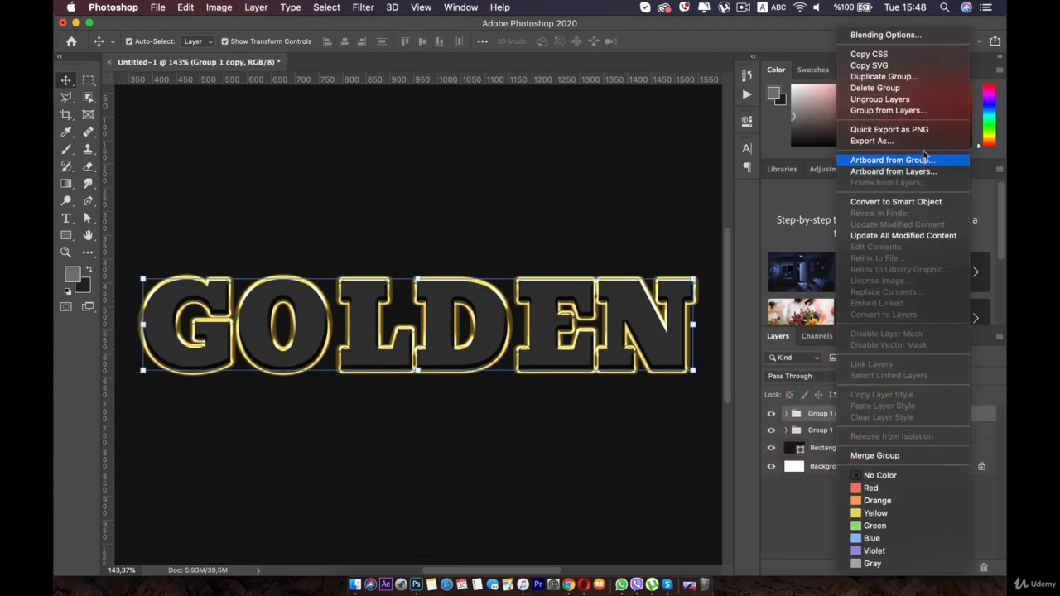
pyautogui.click(914, 203)
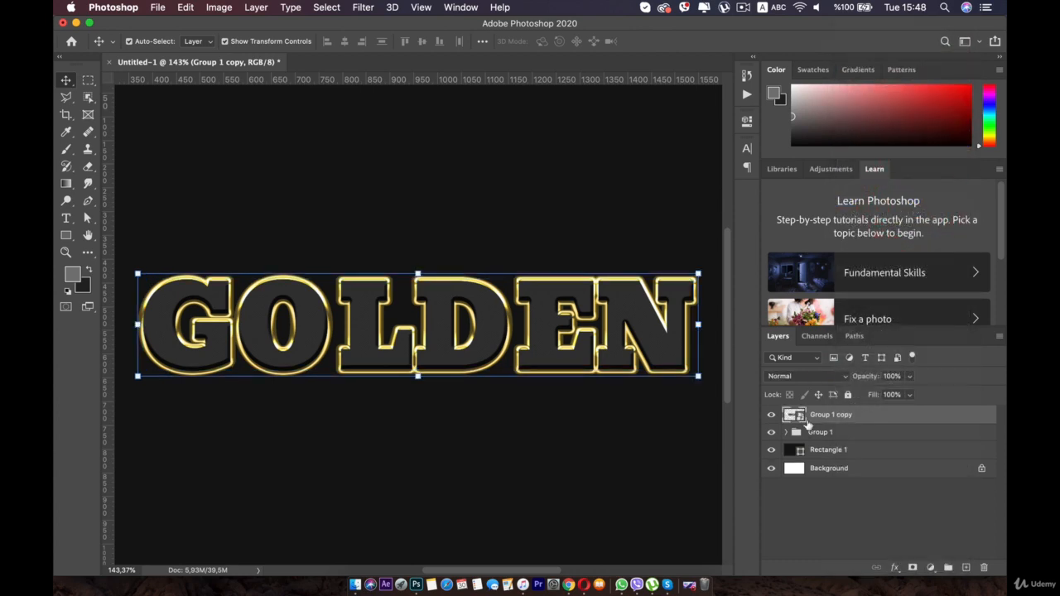
# Load the Group 1 copy's outline as a selection and fill it with the dark background color on a new layer
pyautogui.keyDown('super'); pyautogui.click(793, 416); pyautogui.keyUp('super')
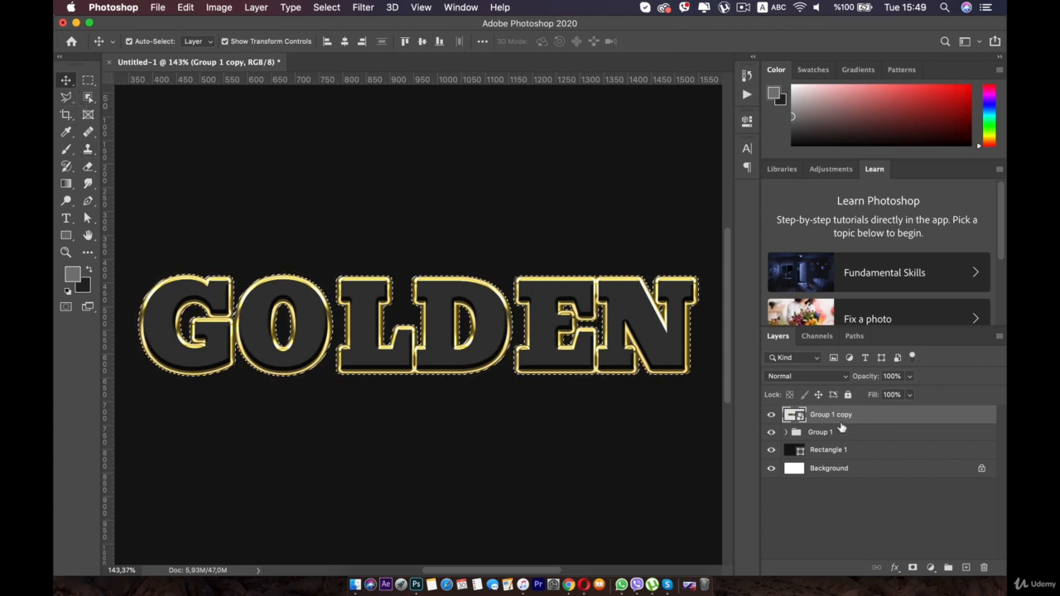
pyautogui.click(966, 568)
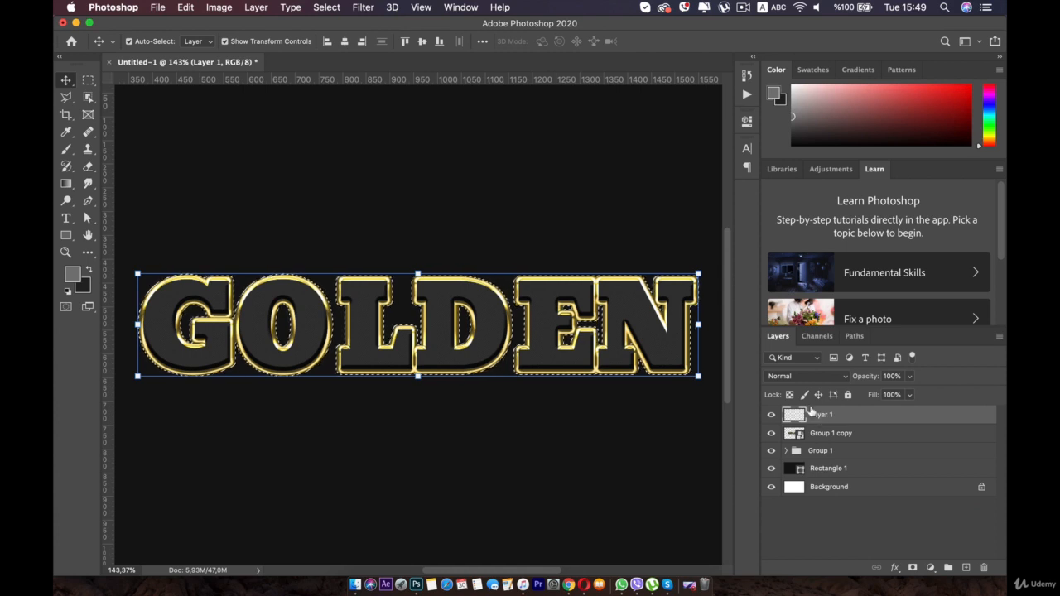
pyautogui.press('super')
pyautogui.press('super+BackSpace')
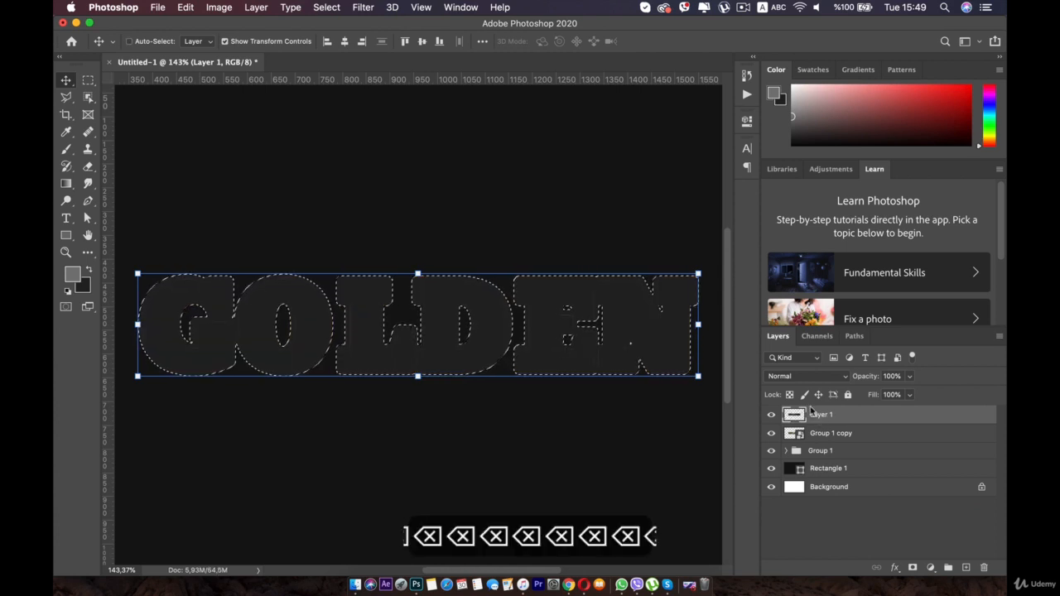
pyautogui.press('super')
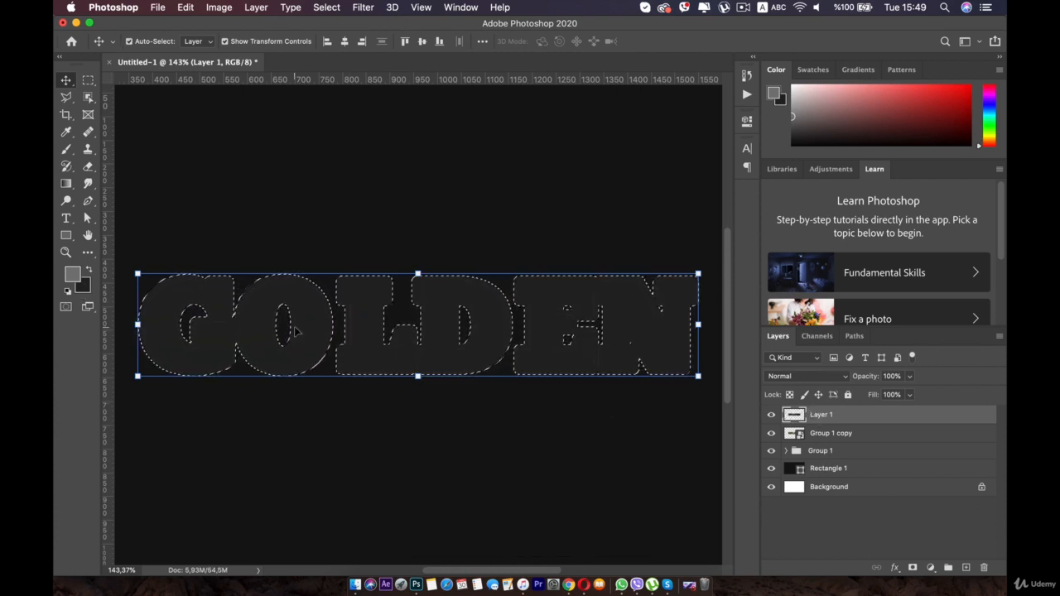
# Place Layer 1 directly below Group 1 copy and scale its selected fill to 99.9% in width and height
pyautogui.moveTo(828, 412); pyautogui.dragTo(820, 439)
pyautogui.press('super+z')
pyautogui.scroll(5, 625, 382)
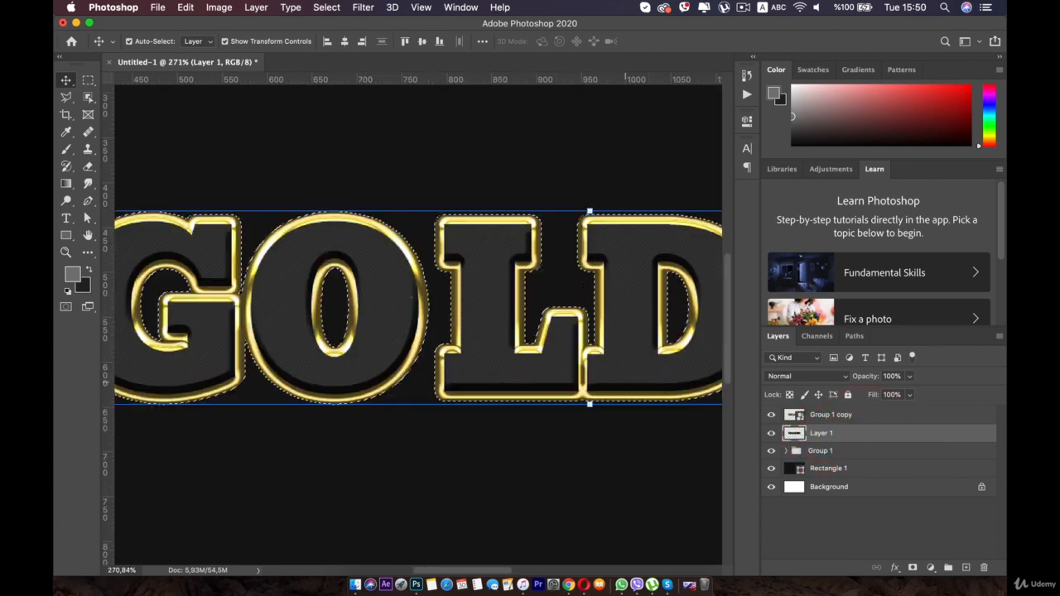
pyautogui.press('super+t')
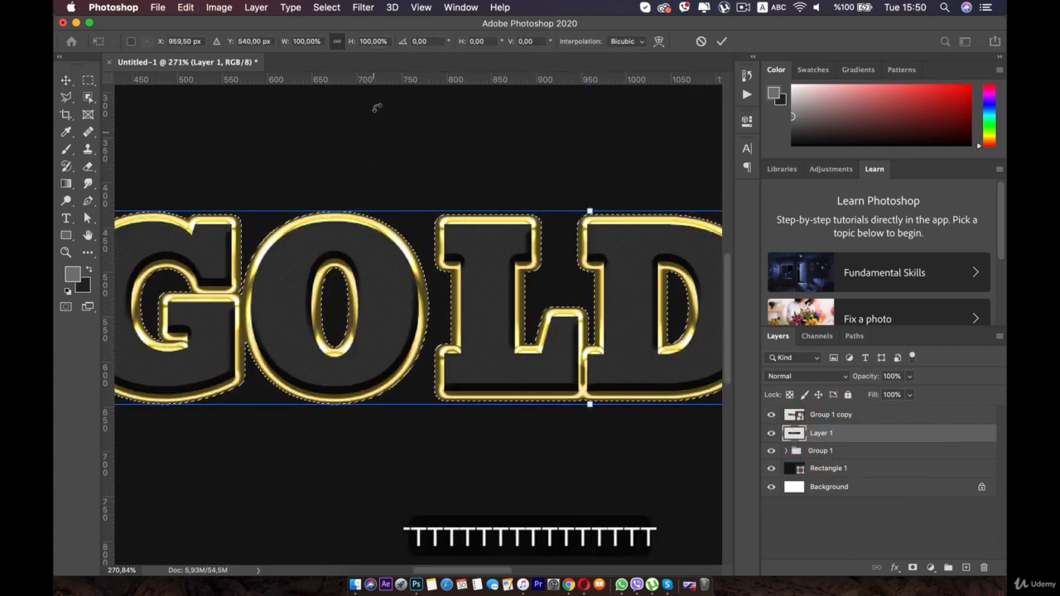
pyautogui.click(307, 41)
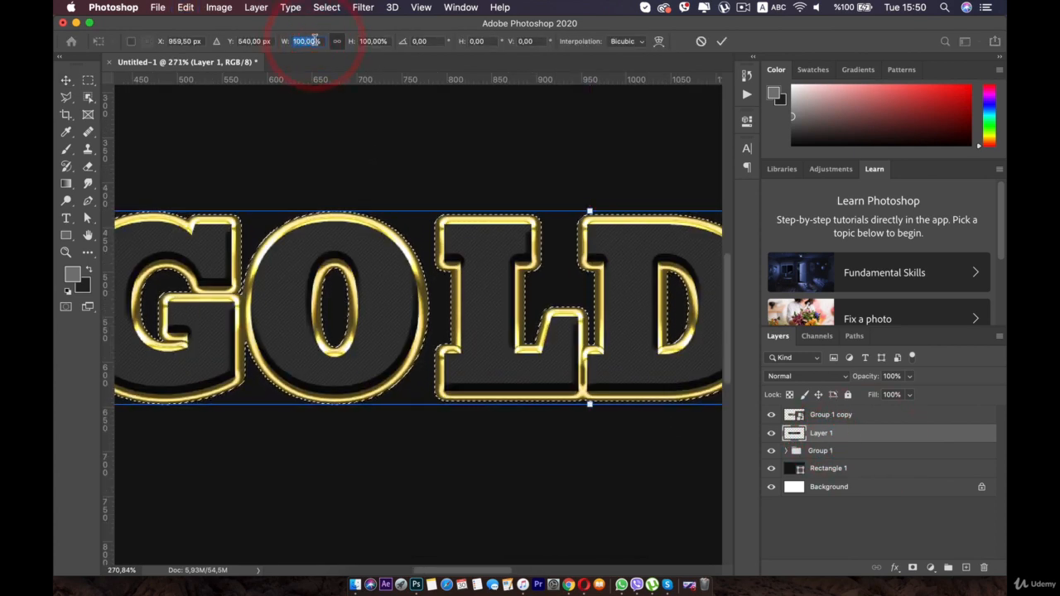
pyautogui.write('99,9')
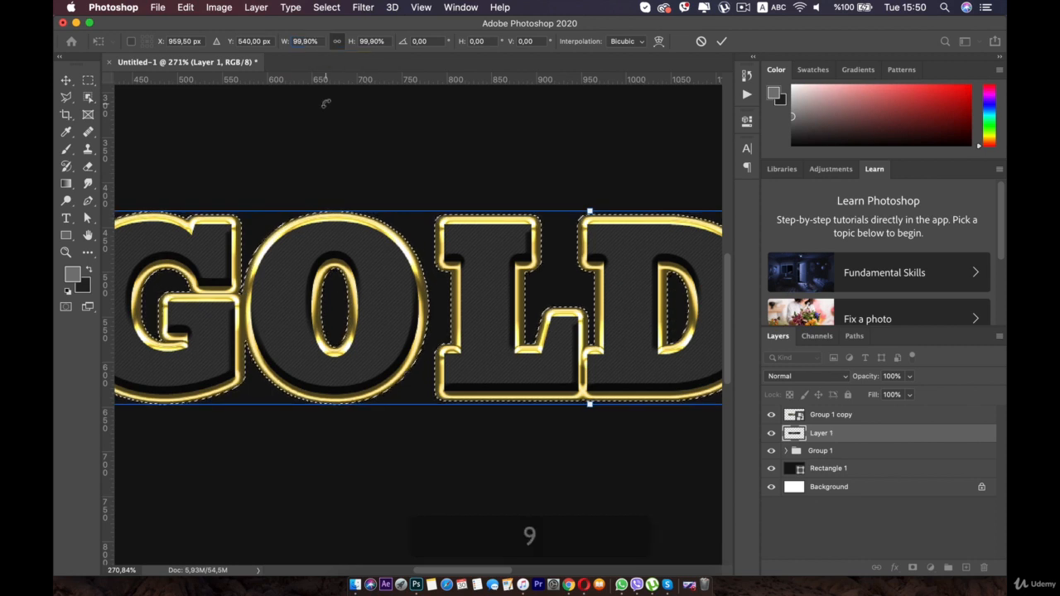
pyautogui.click(326, 101)
pyautogui.click(66, 79)
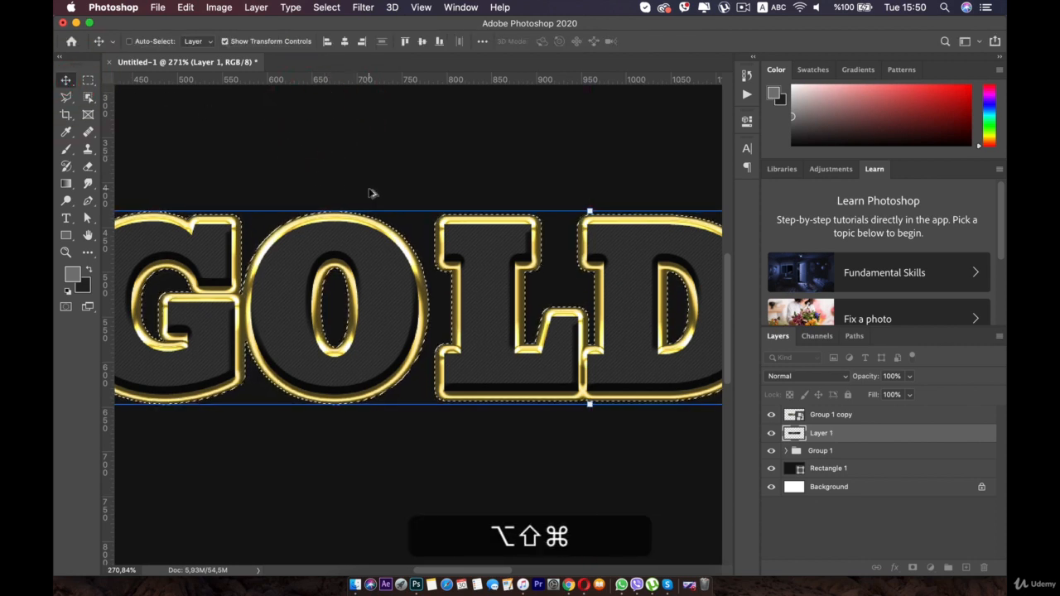
# Repeat the 99.9% scaling as a duplicating transform on Layer 1 about 18 times to build stacked depth behind the text
pyautogui.press('alt+shift+super+t')
pyautogui.press('alt+shift+super+t')
pyautogui.press('alt+shift+super+t')
pyautogui.press('alt+shift+super+t')
pyautogui.press('alt+shift+super+t')
pyautogui.press('alt+shift+super+t')
pyautogui.press('alt+shift+super+t')
pyautogui.press('alt+shift+super+t')
pyautogui.press('alt+shift+super+t')
pyautogui.press('alt+shift+super+t')
pyautogui.press('alt+shift+super+t')
pyautogui.press('alt+shift+super+t')
pyautogui.press('alt+shift+super+t')
pyautogui.press('alt+shift+super+t')
pyautogui.press('alt+shift+super+t')
pyautogui.press('alt+shift+super+t')
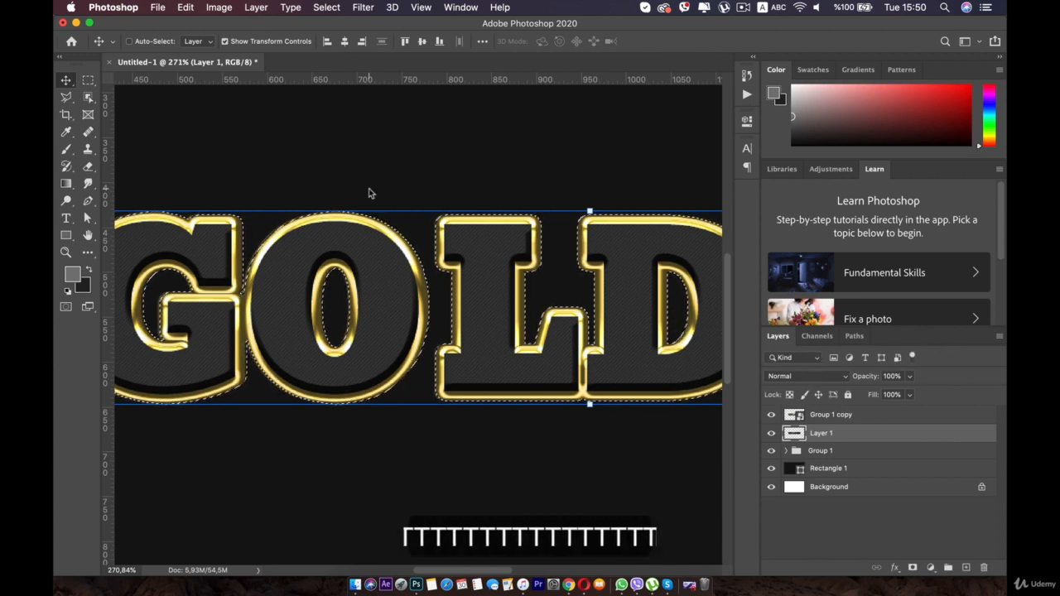
pyautogui.press('alt+shift+super+t')
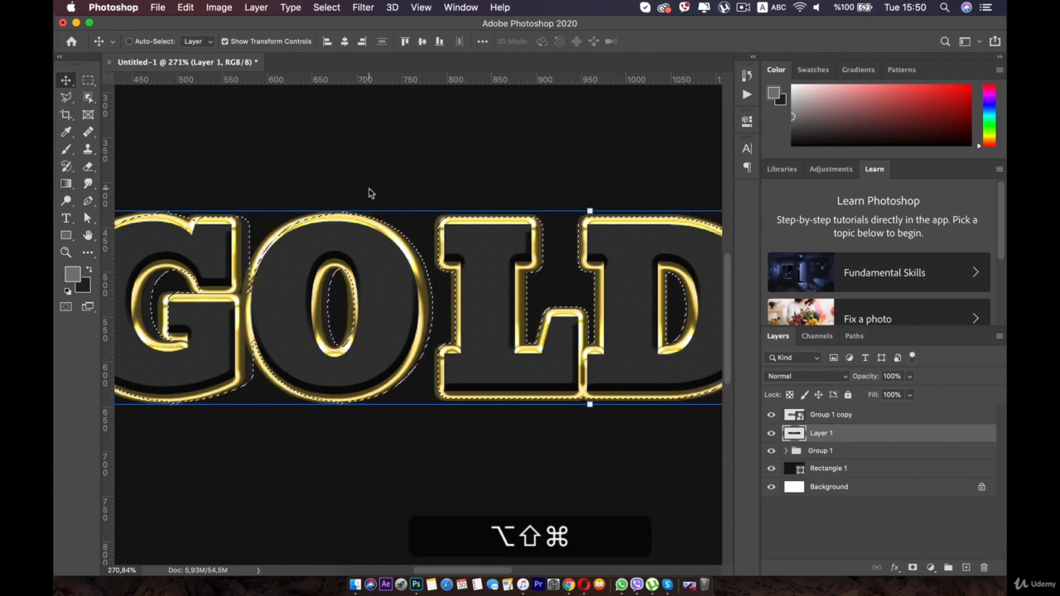
pyautogui.press('alt+shift+super+t')
# Add an 8 px yellow outside stroke to Layer 1 in its layer style
pyautogui.scroll(-5, 369, 193)
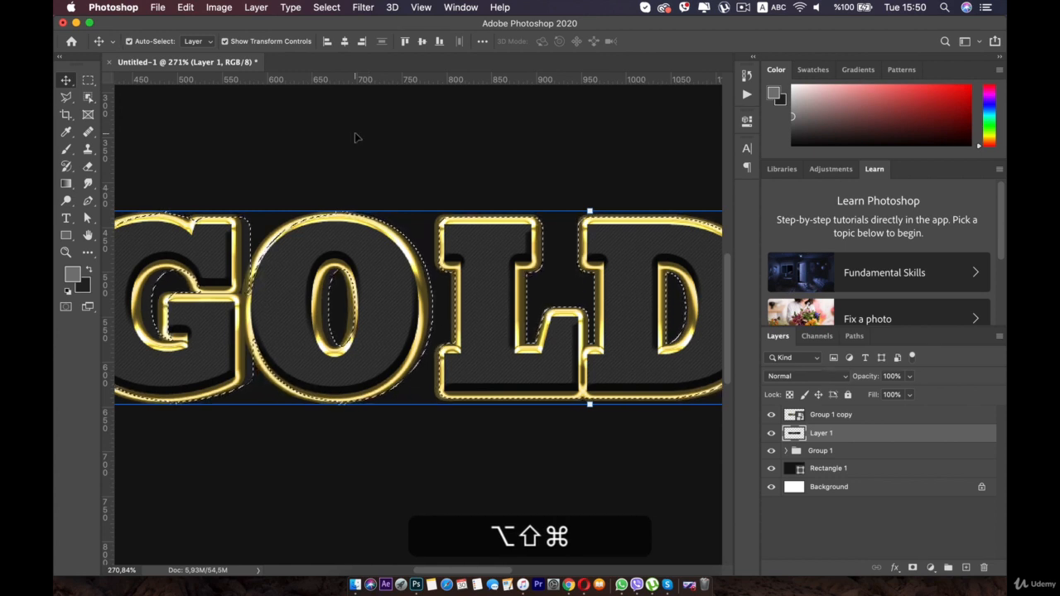
pyautogui.moveTo(678, 352); pyautogui.dragTo(589, 314)
pyautogui.doubleClick(941, 439)
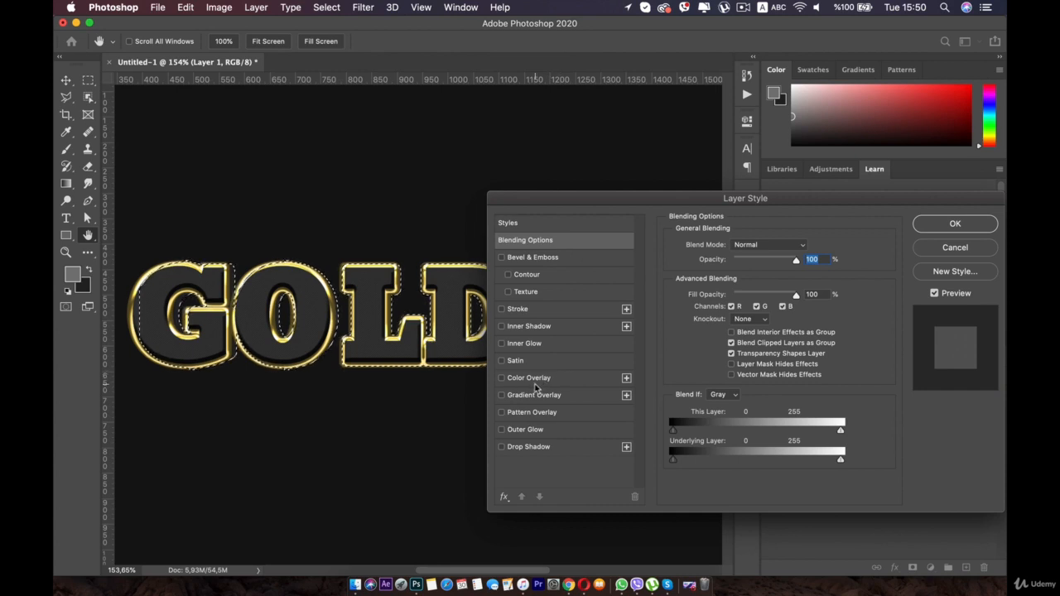
pyautogui.click(515, 311)
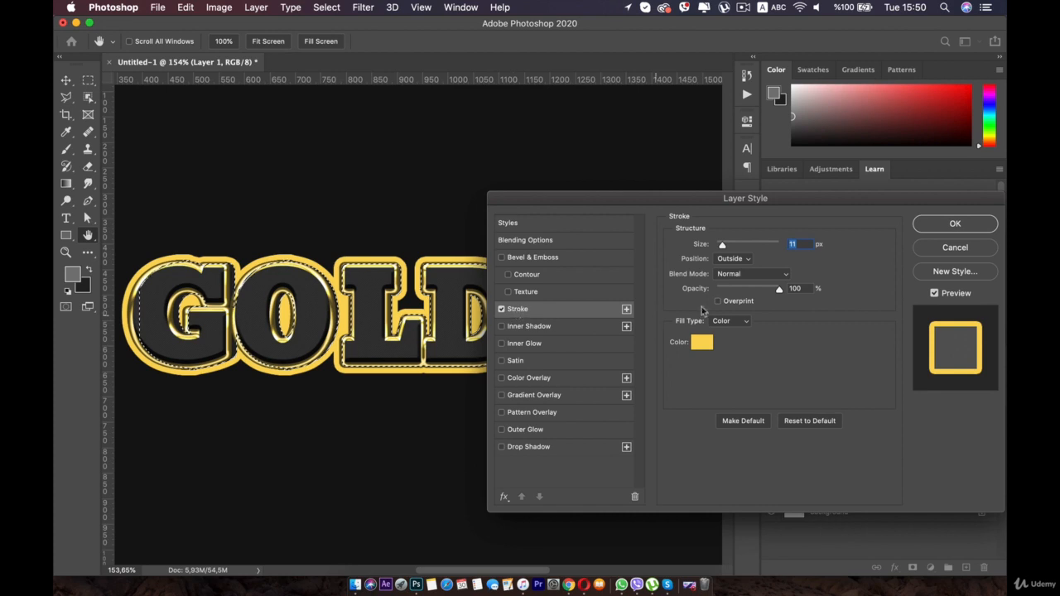
pyautogui.moveTo(721, 245); pyautogui.dragTo(718, 245)
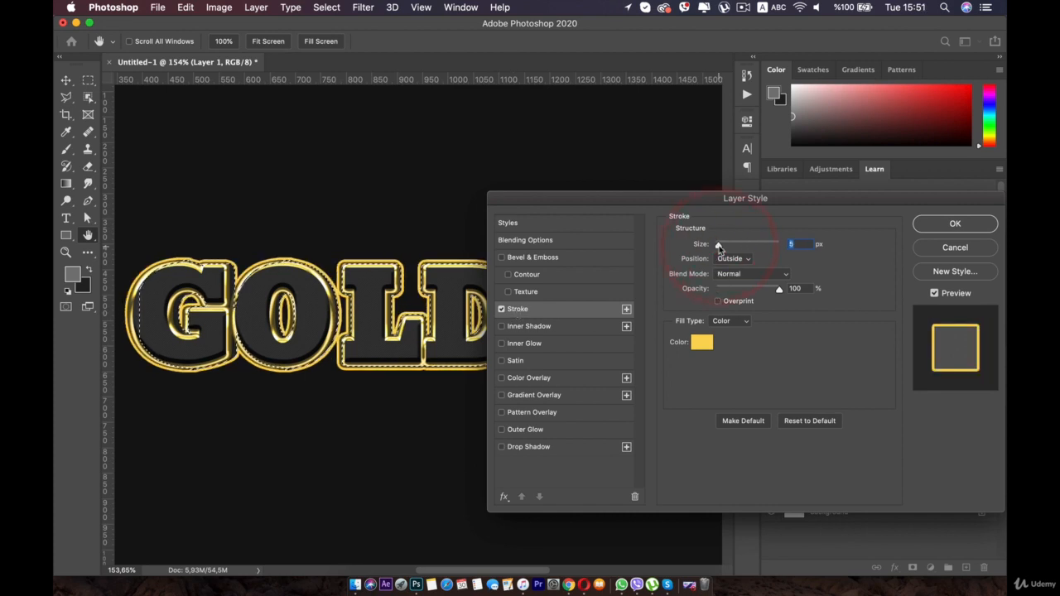
pyautogui.moveTo(721, 247); pyautogui.dragTo(721, 247)
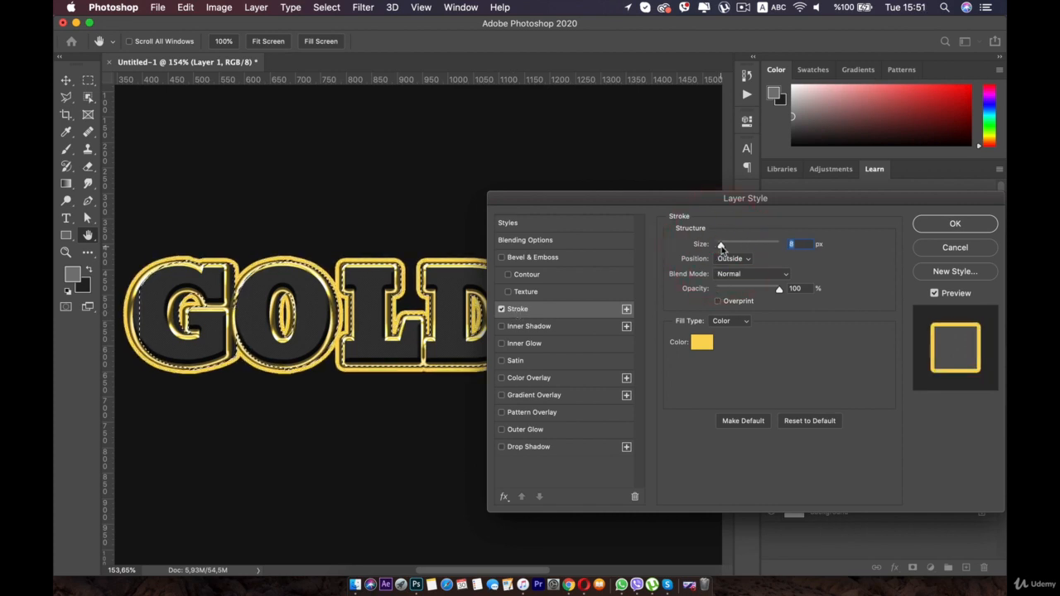
# Add Bevel & Emboss to Layer 1 with the Stroke Emboss style
pyautogui.click(533, 259)
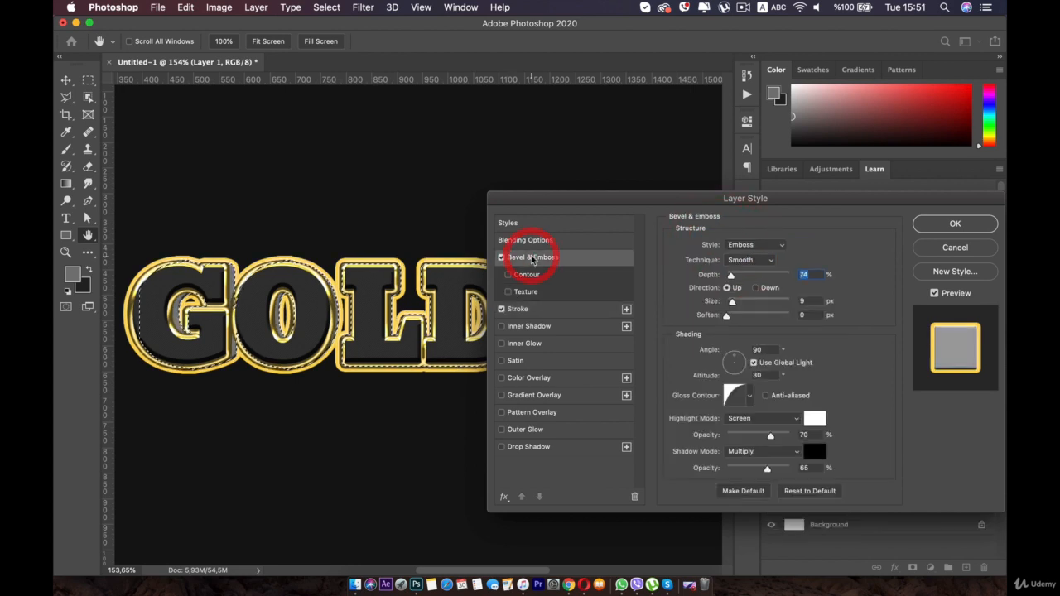
pyautogui.click(771, 245)
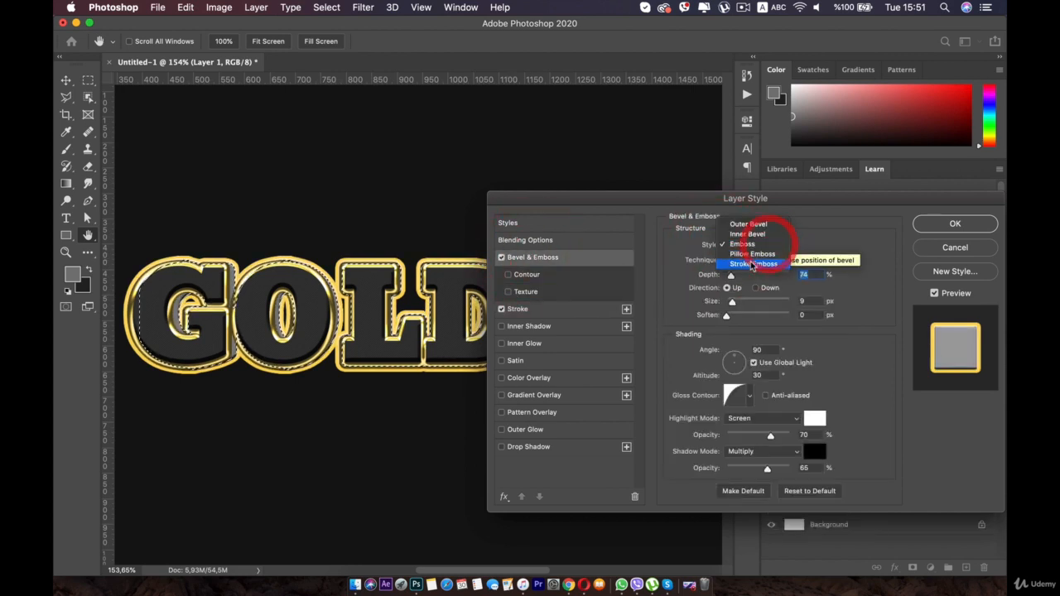
pyautogui.click(751, 264)
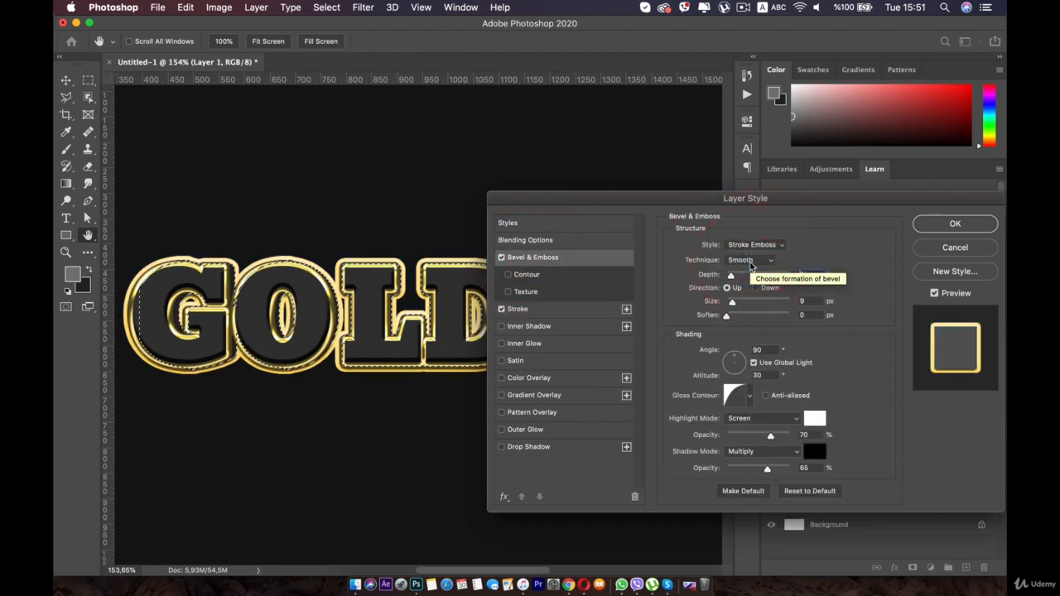
# Toggle the stroke off and on to compare, then set the bevel depth to 105% with the double-ring gloss contour
pyautogui.click(501, 309)
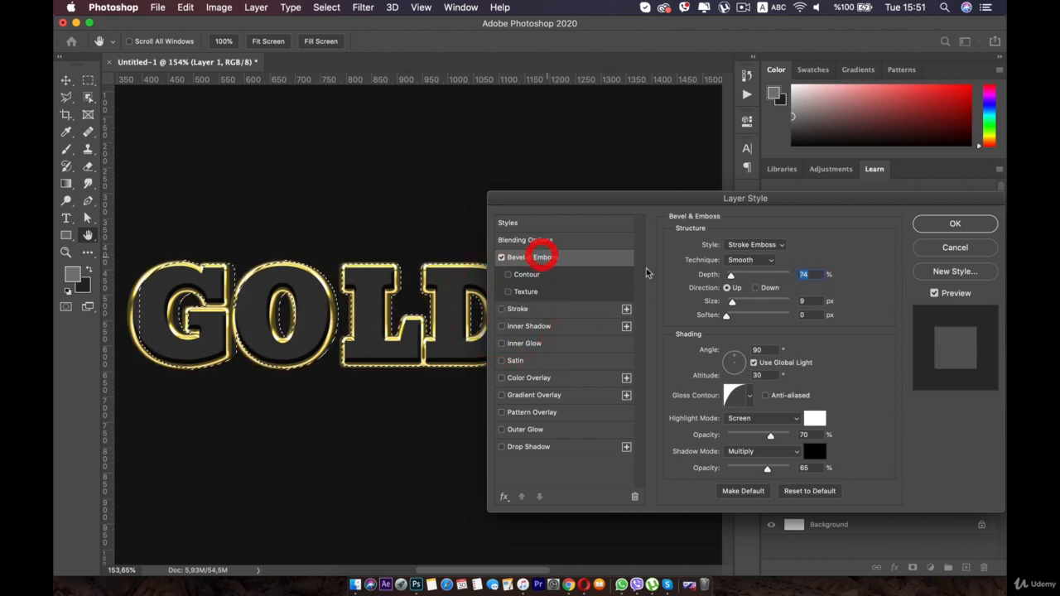
pyautogui.moveTo(746, 276); pyautogui.dragTo(732, 275)
pyautogui.click(517, 310)
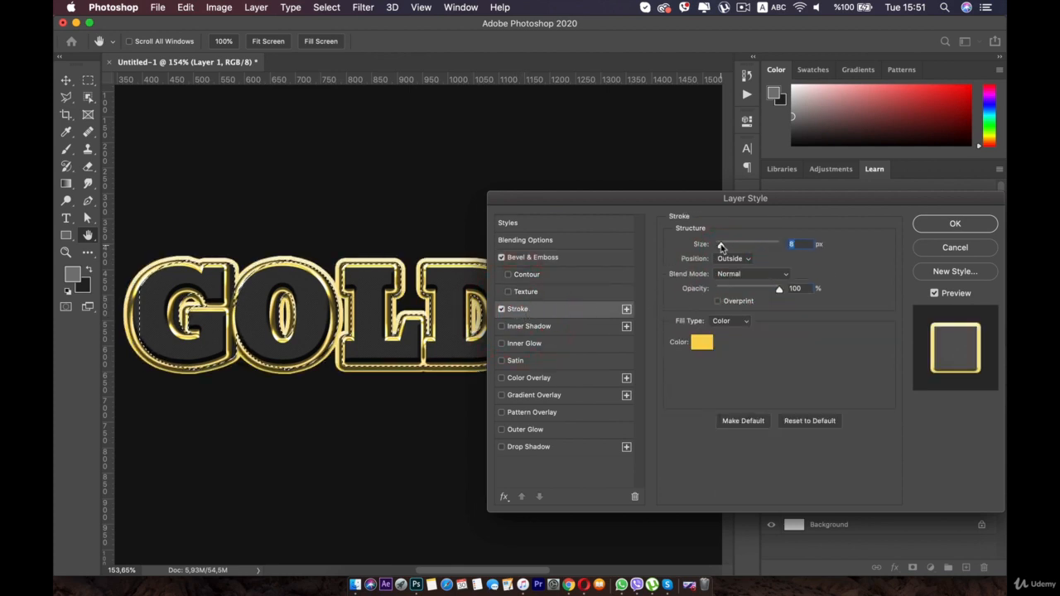
pyautogui.click(720, 246)
pyautogui.click(537, 256)
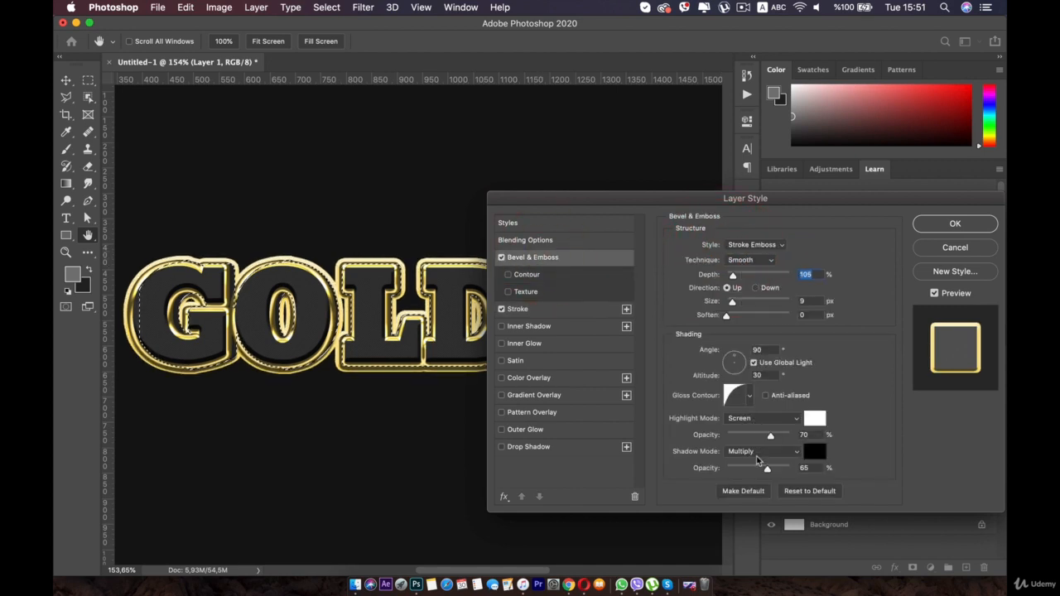
pyautogui.click(749, 396)
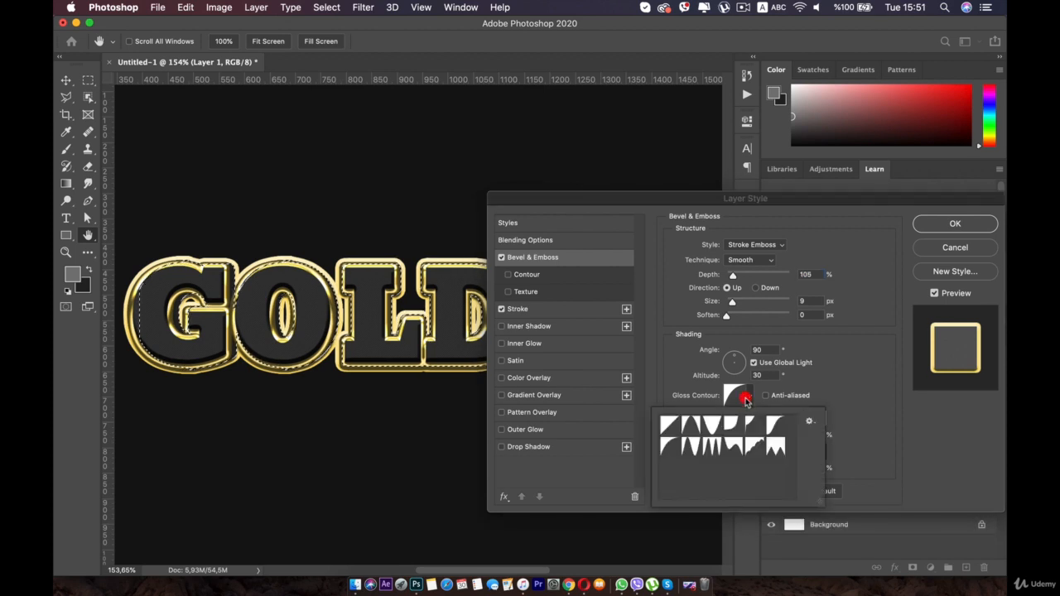
pyautogui.click(709, 447)
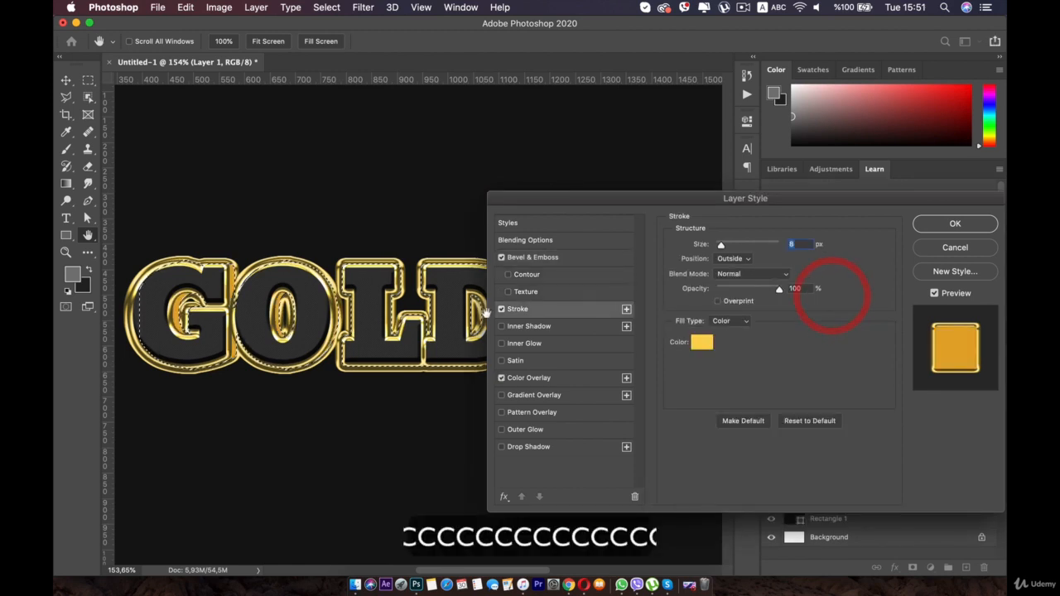
# Turn off Layer 1's stroke and set its Color Overlay to the lighter yellow fbd759
pyautogui.click(500, 309)
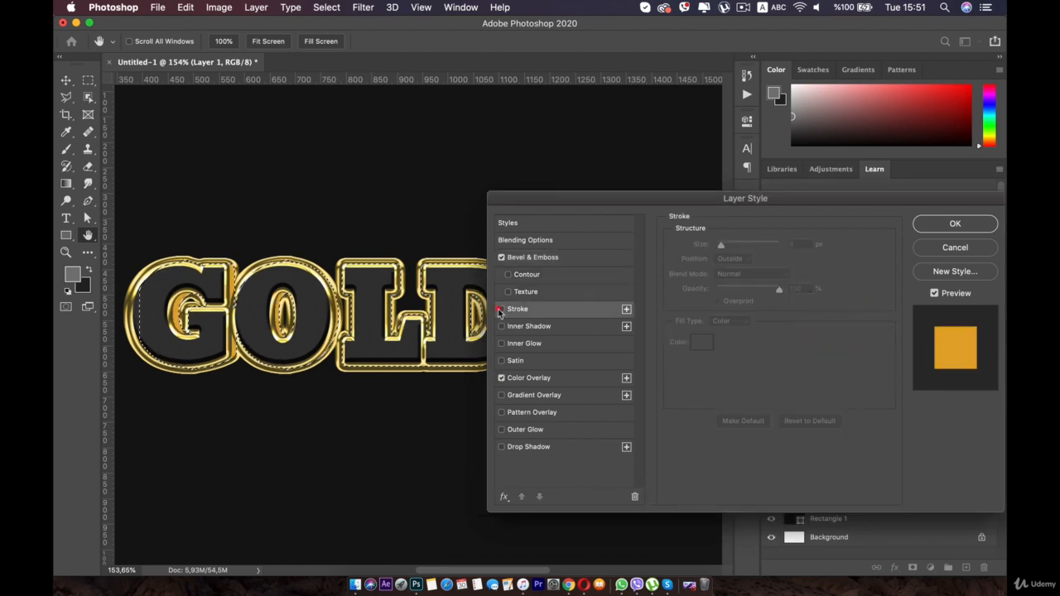
pyautogui.click(522, 380)
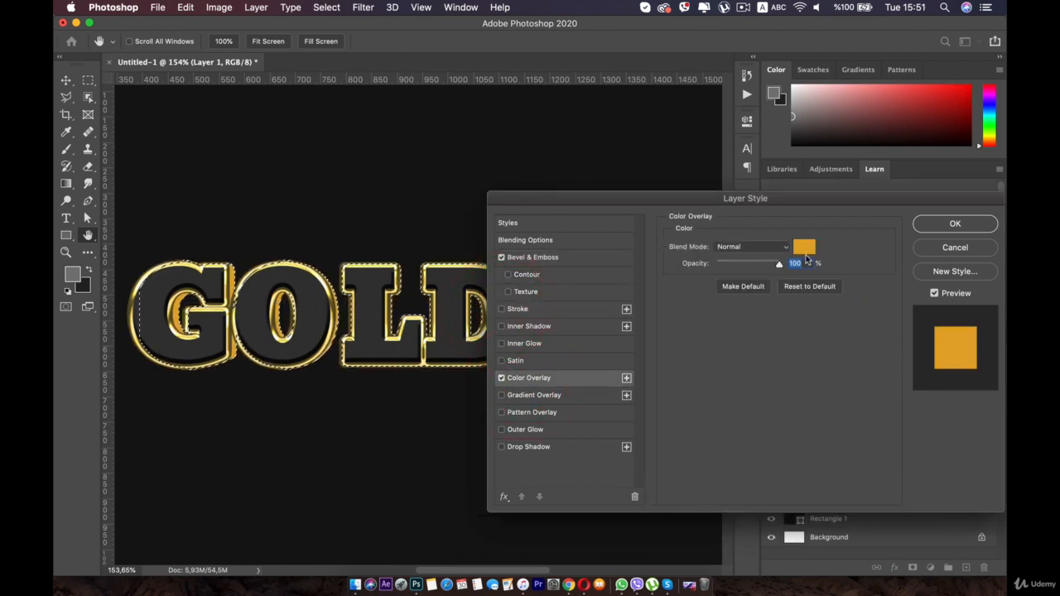
pyautogui.click(802, 248)
pyautogui.write('fbd759')
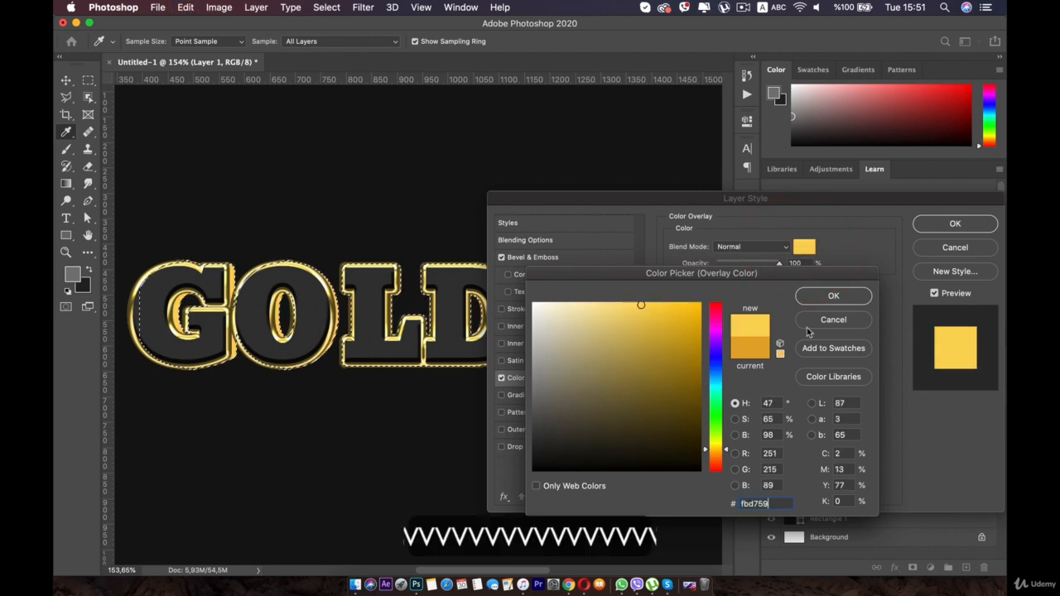
pyautogui.click(837, 302)
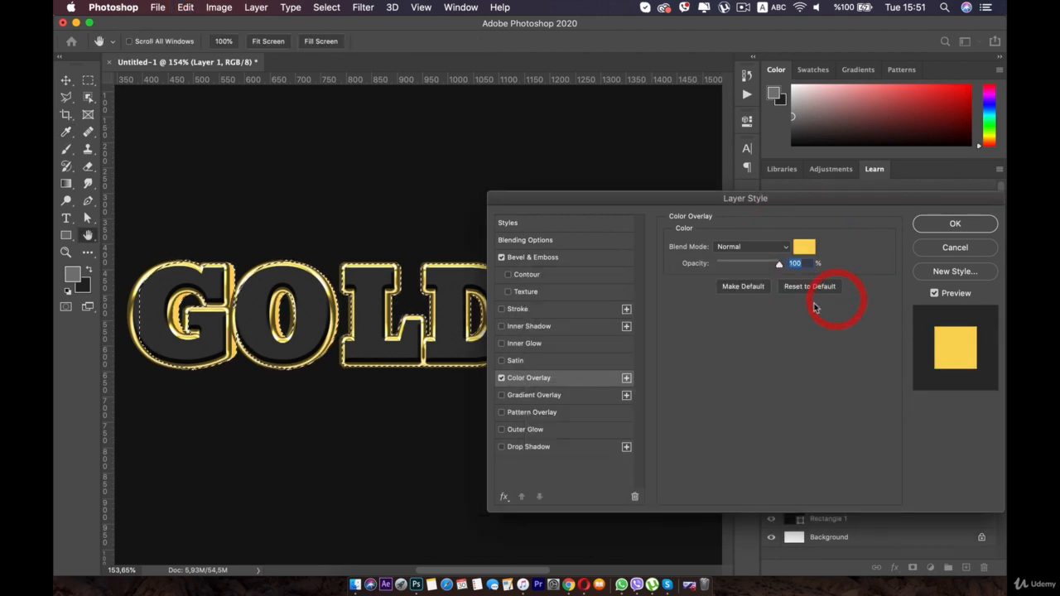
# Change Layer 1's bevel style to Inner Bevel with a depth of 448% and a size of 32 px
pyautogui.click(547, 257)
pyautogui.click(766, 244)
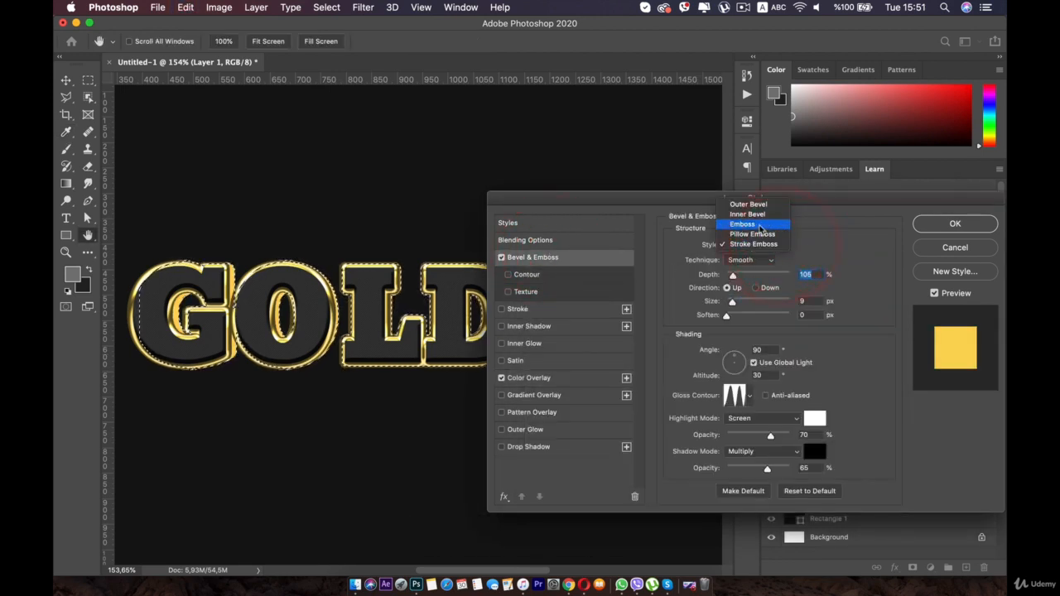
pyautogui.click(760, 225)
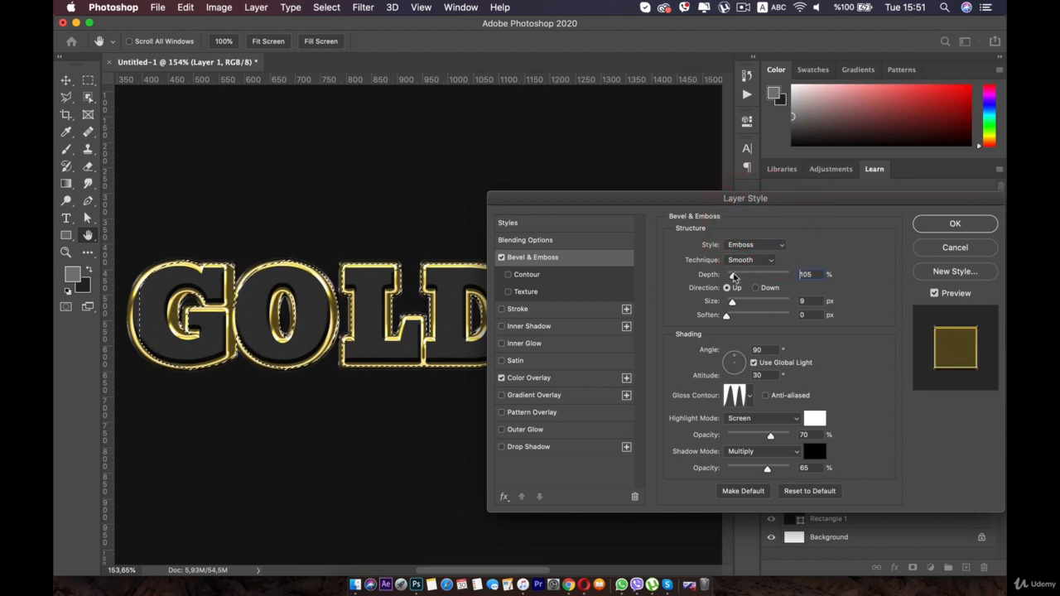
pyautogui.click(750, 244)
pyautogui.click(747, 238)
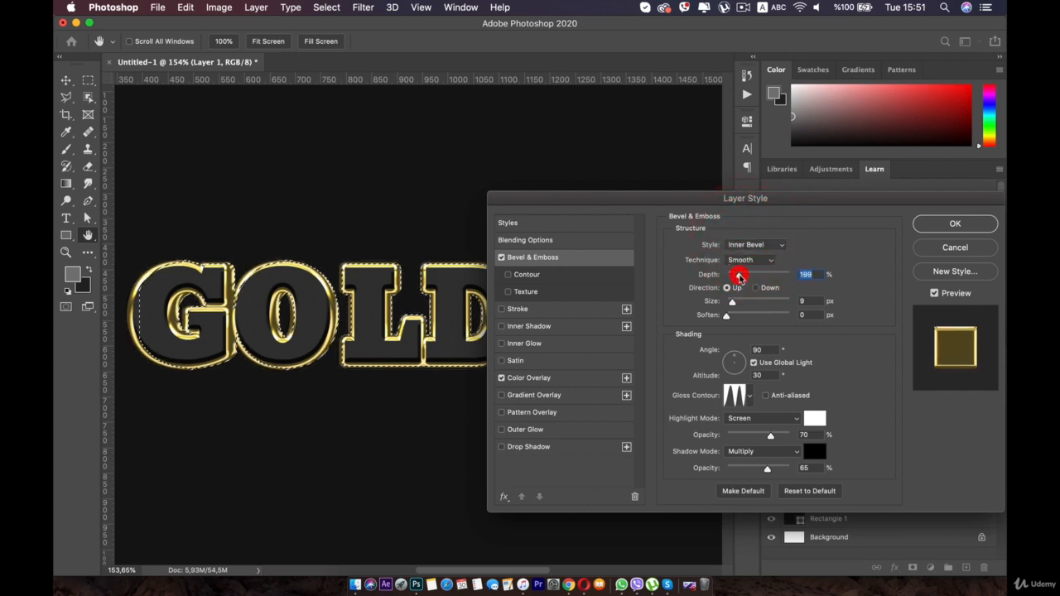
pyautogui.moveTo(739, 278); pyautogui.dragTo(756, 278)
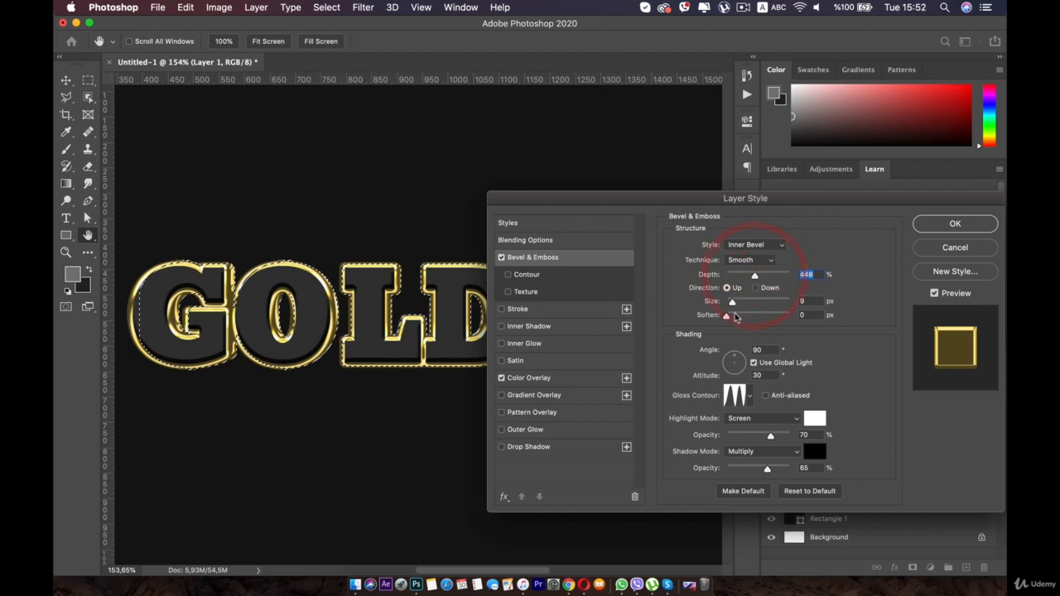
pyautogui.moveTo(734, 306); pyautogui.dragTo(740, 305)
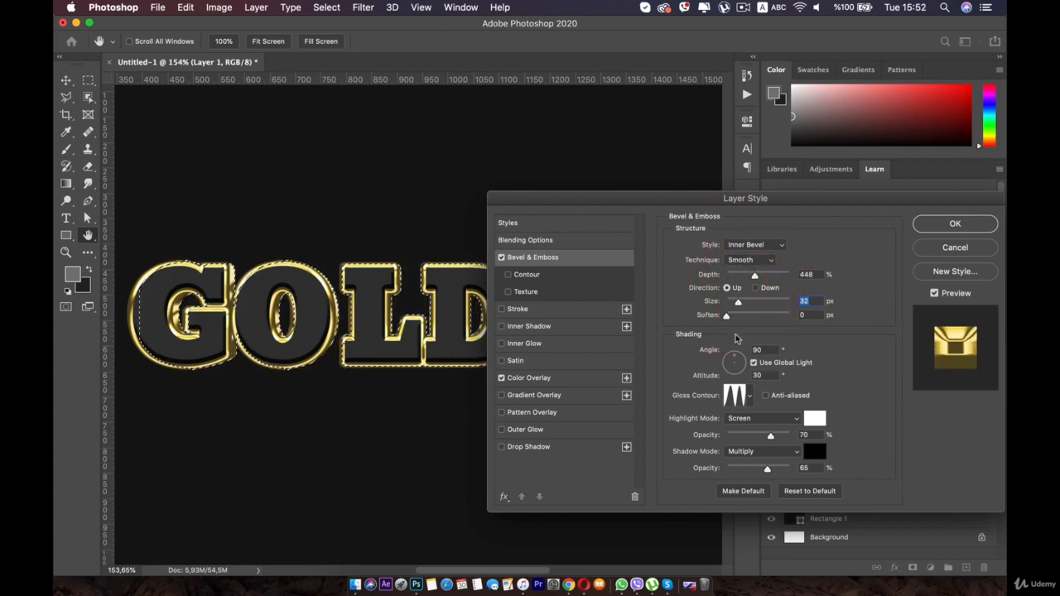
# Compare several gloss contours, choose the single-ring one, adjust the bevel's highlight opacity and apply Layer 1's style
pyautogui.click(748, 397)
pyautogui.click(753, 447)
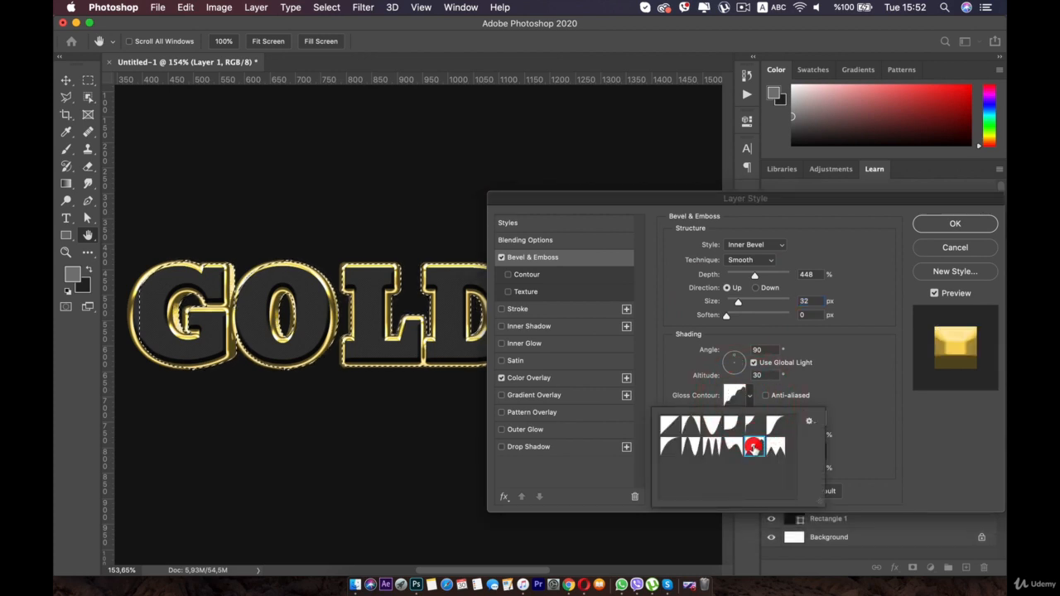
pyautogui.click(728, 448)
pyautogui.click(710, 447)
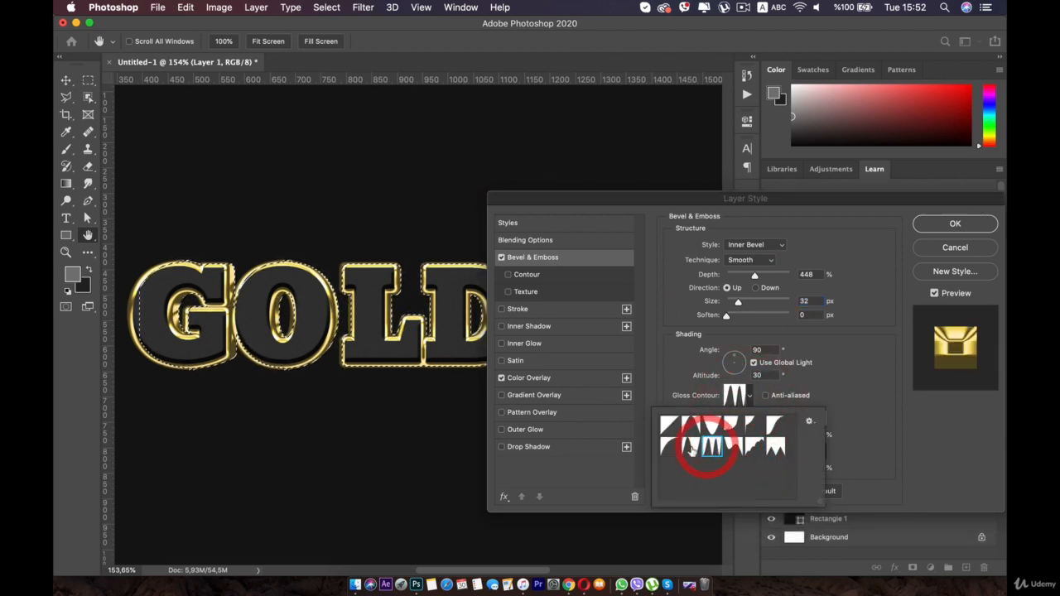
pyautogui.click(691, 448)
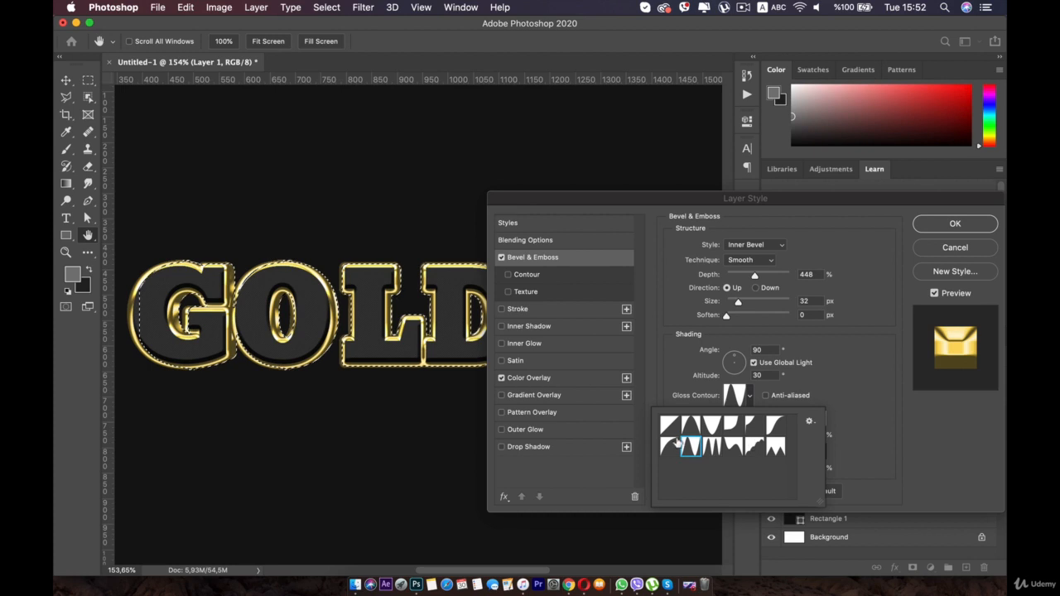
pyautogui.click(672, 445)
pyautogui.click(689, 447)
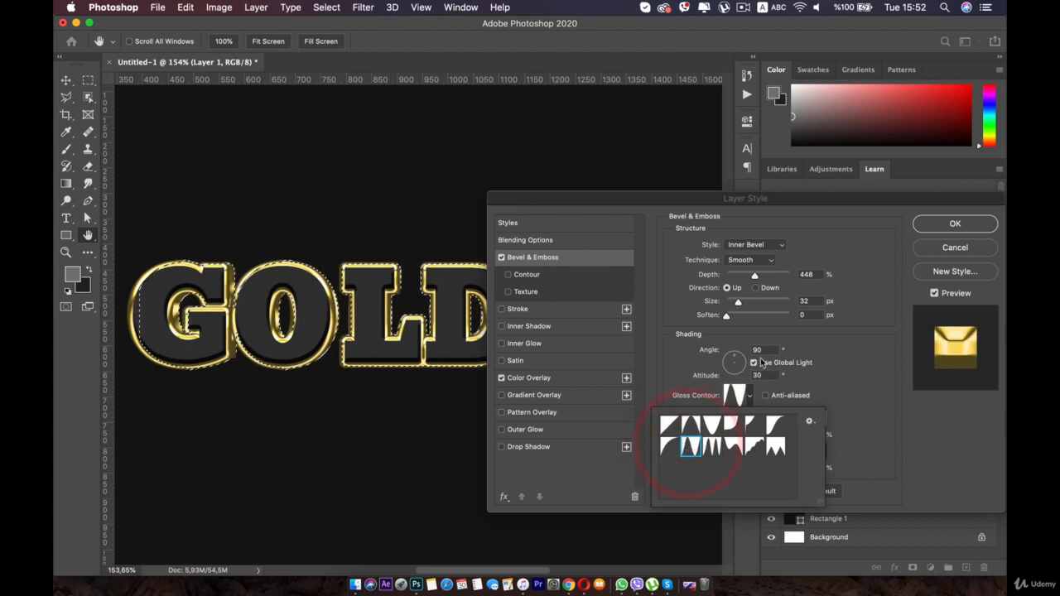
pyautogui.click(855, 395)
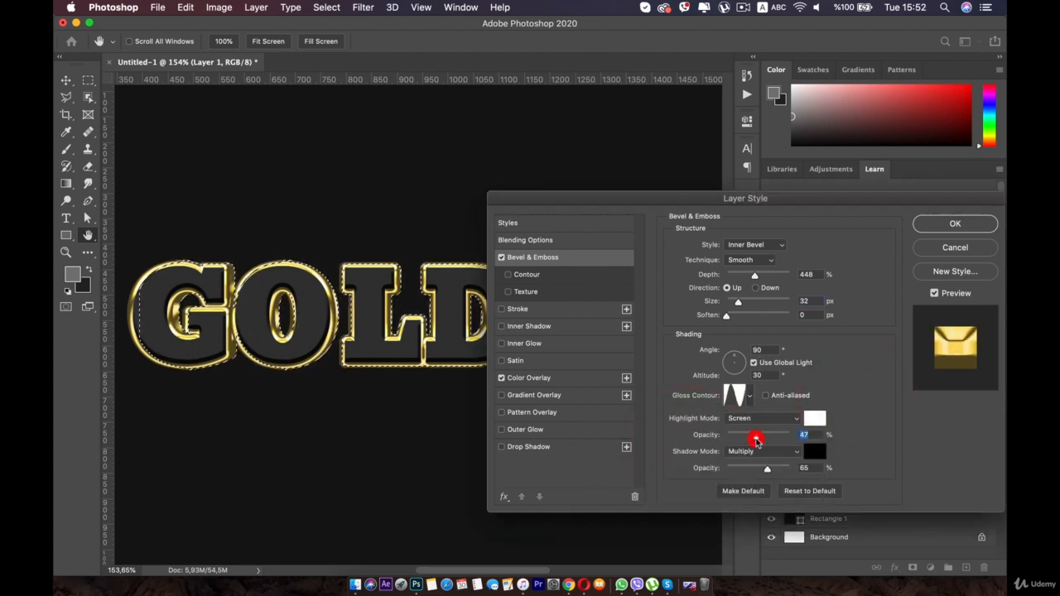
pyautogui.moveTo(783, 439); pyautogui.dragTo(763, 469)
pyautogui.click(932, 225)
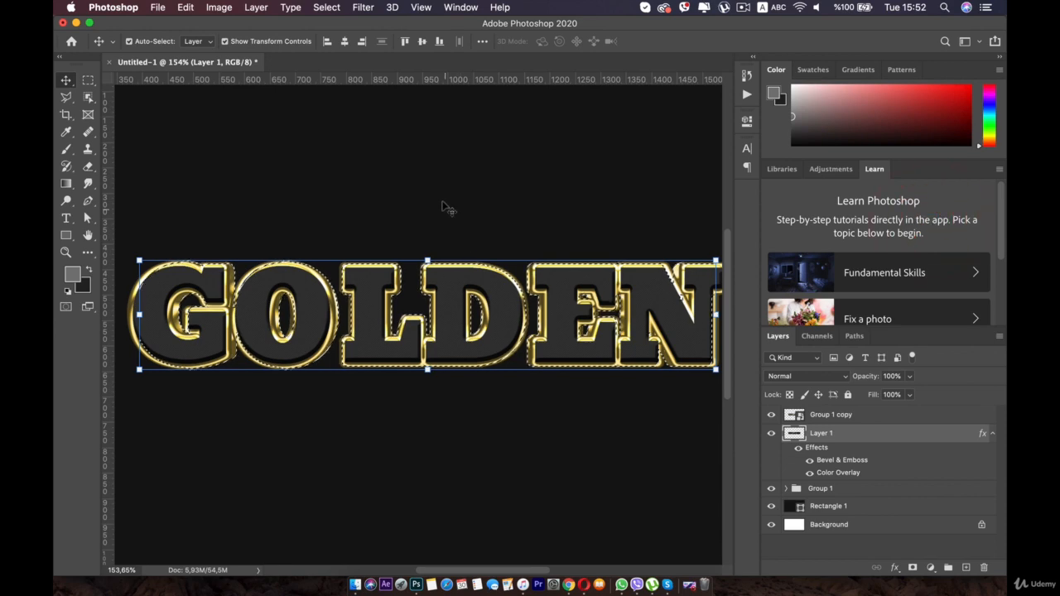
# Clear the marching-ants selection around the GOLDEN text and inspect the bevelled letters up close
pyautogui.click(443, 202)
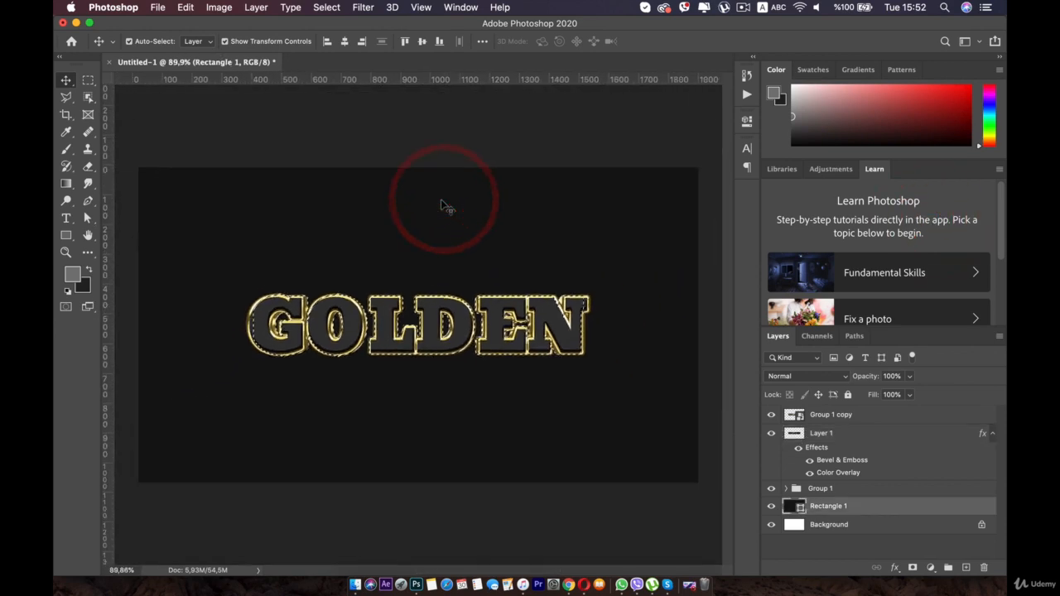
pyautogui.press('super+d')
pyautogui.press('super+d')
pyautogui.press('super+d')
pyautogui.click(408, 241)
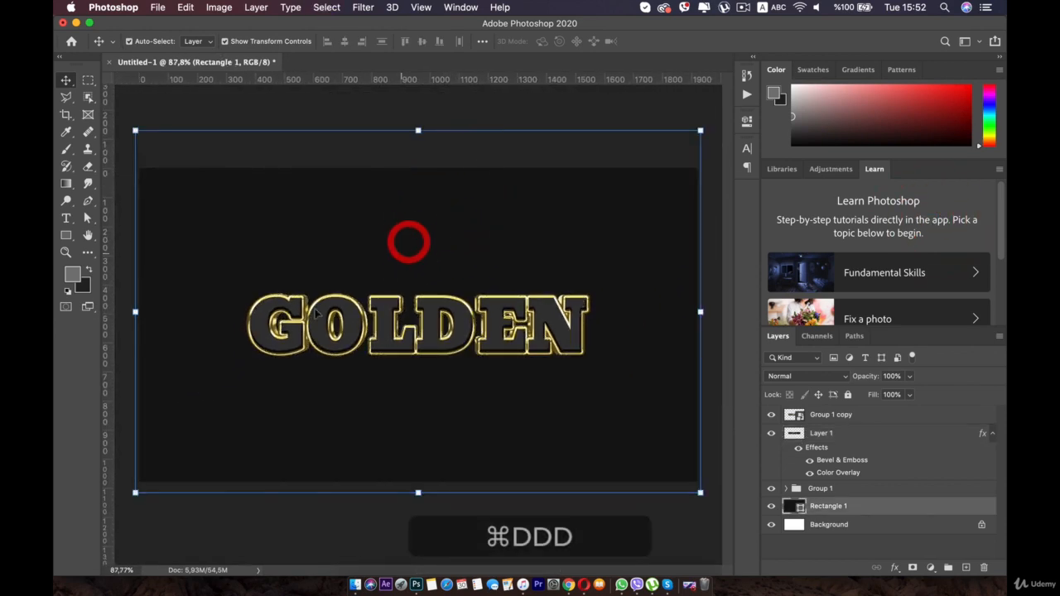
pyautogui.scroll(7, 408, 242)
pyautogui.scroll(-4, 273, 326)
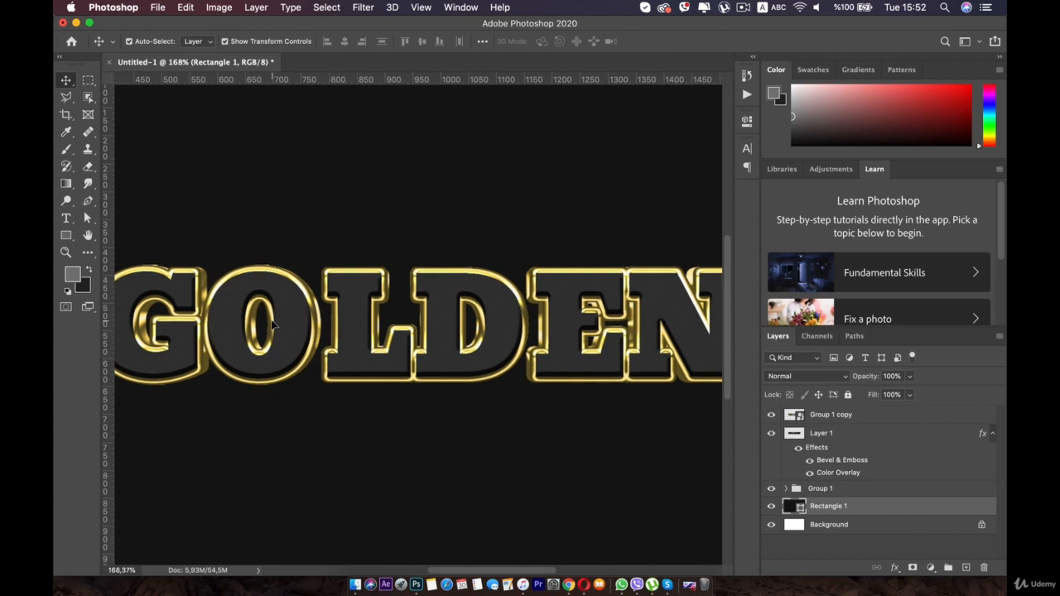
# Combine Layer 1 and Group 1 copy into one Smart Object
pyautogui.click(868, 436)
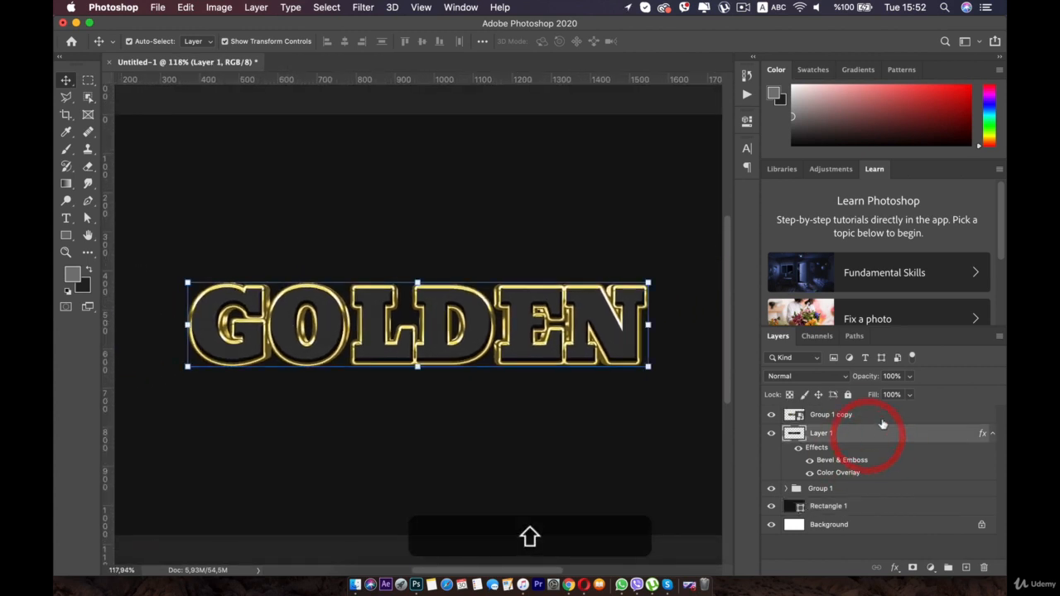
pyautogui.keyDown('shift'); pyautogui.click(878, 416); pyautogui.keyUp('shift')
pyautogui.rightClick(879, 419)
pyautogui.scroll(-4, 795, 455)
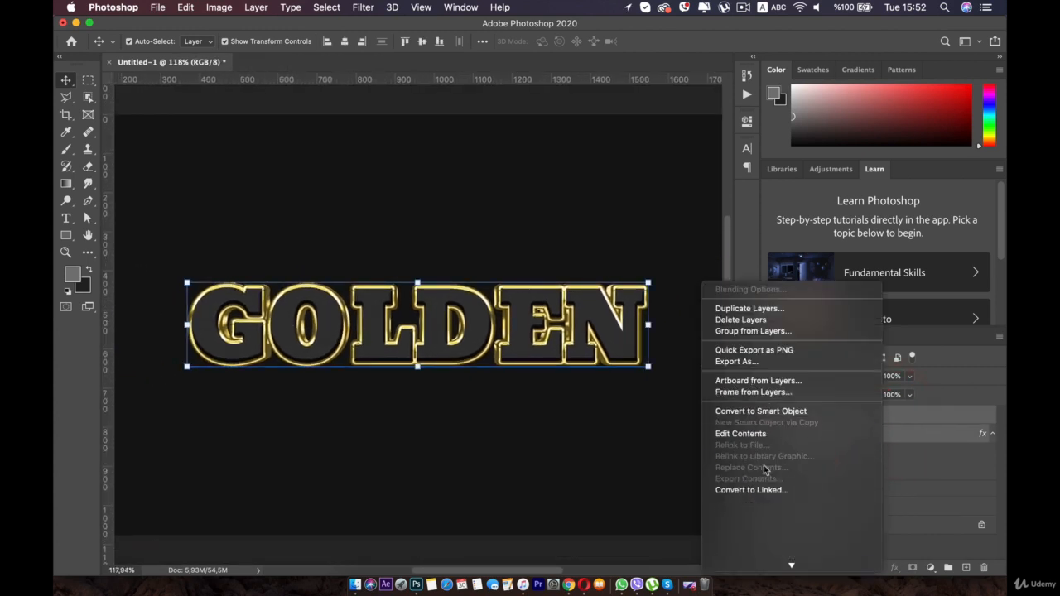
pyautogui.click(787, 411)
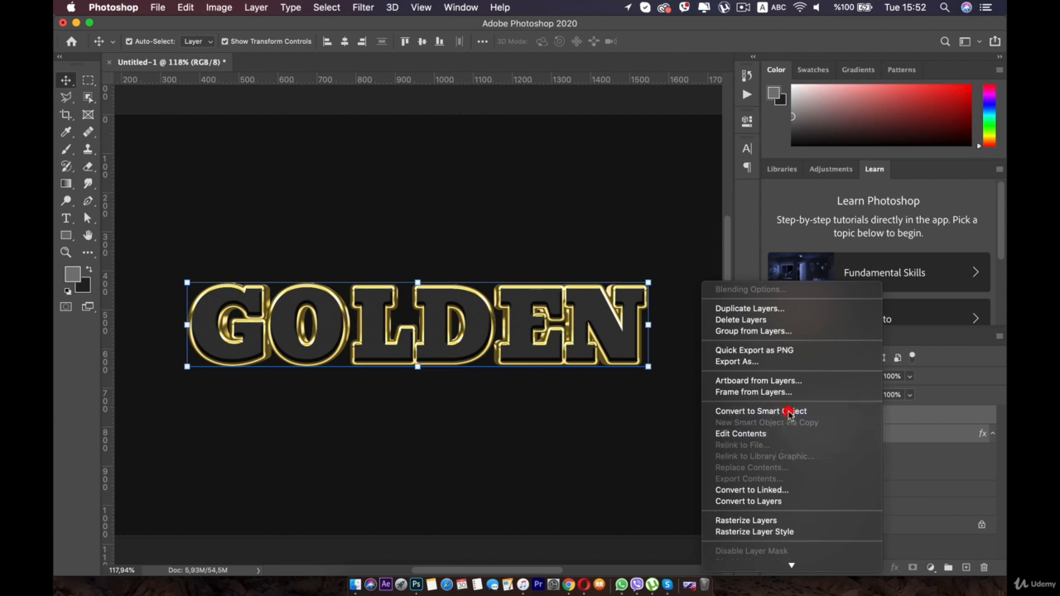
# Toggle the combined text's visibility to compare, and hide Group 1
pyautogui.click(771, 415)
pyautogui.click(771, 415)
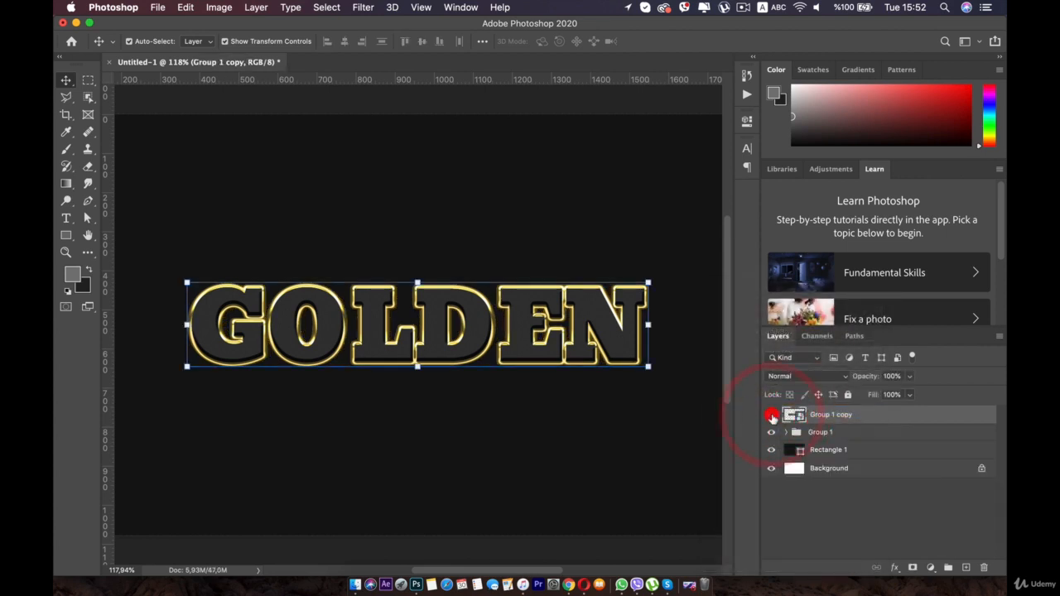
pyautogui.click(770, 416)
pyautogui.click(771, 416)
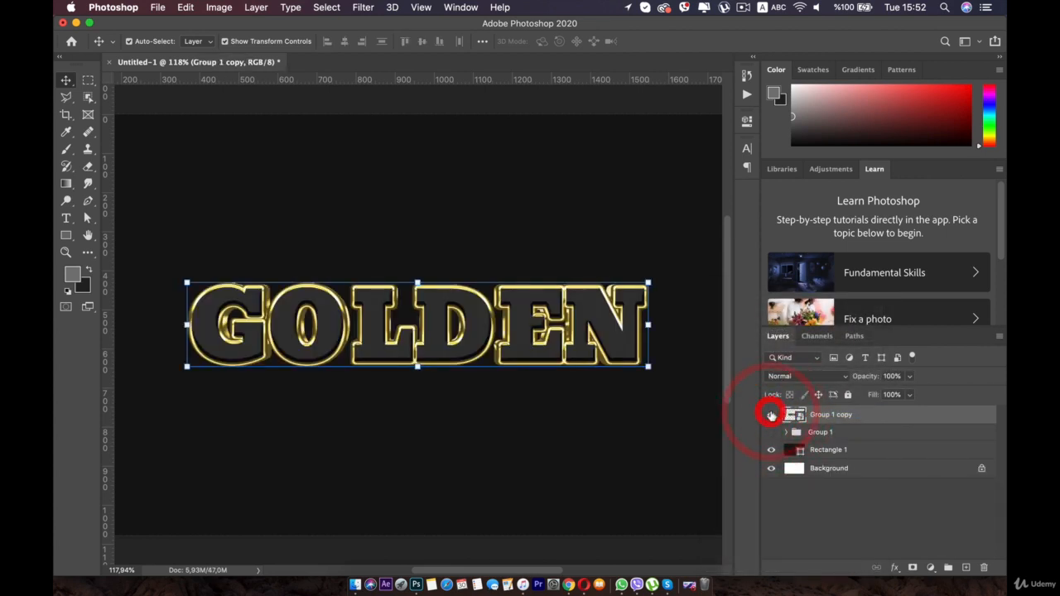
pyautogui.click(454, 439)
pyautogui.click(465, 307)
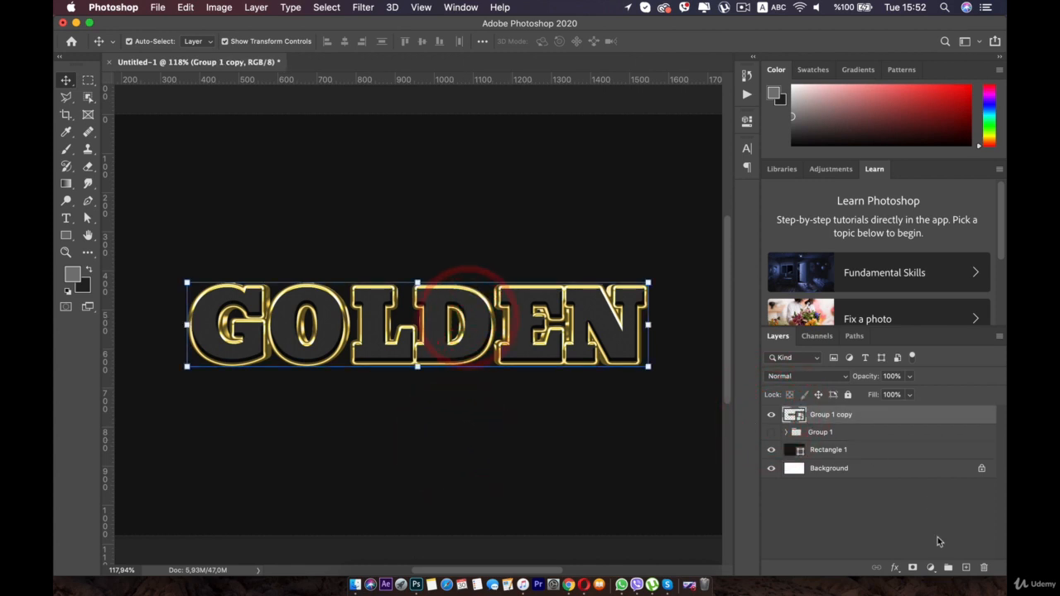
# Add a new layer above the text and set up a soft round 140 px brush with 15% hardness and an 87° angle
pyautogui.click(966, 568)
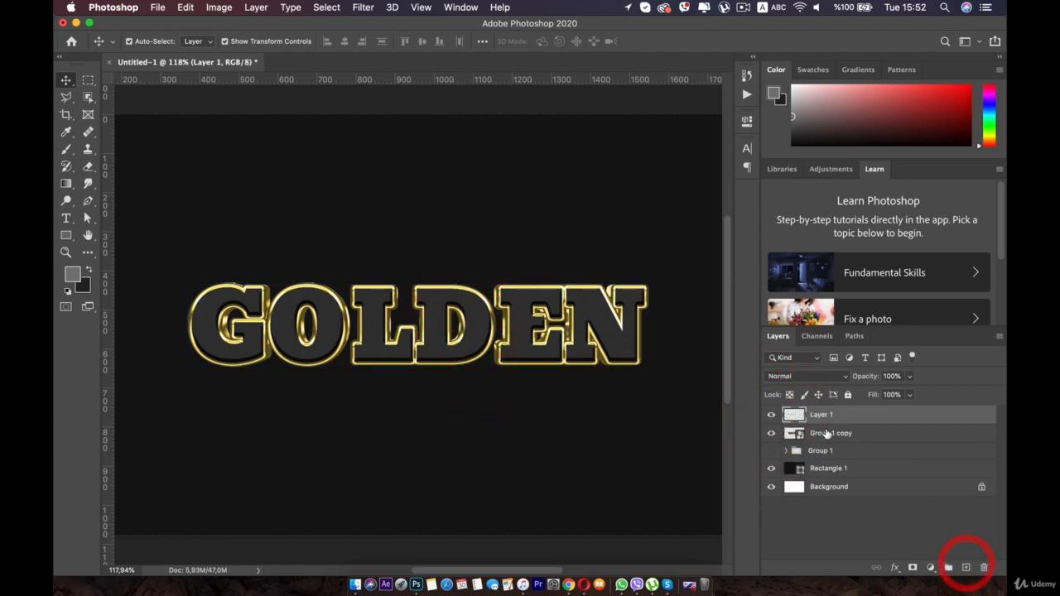
pyautogui.click(66, 149)
pyautogui.rightClick(231, 270)
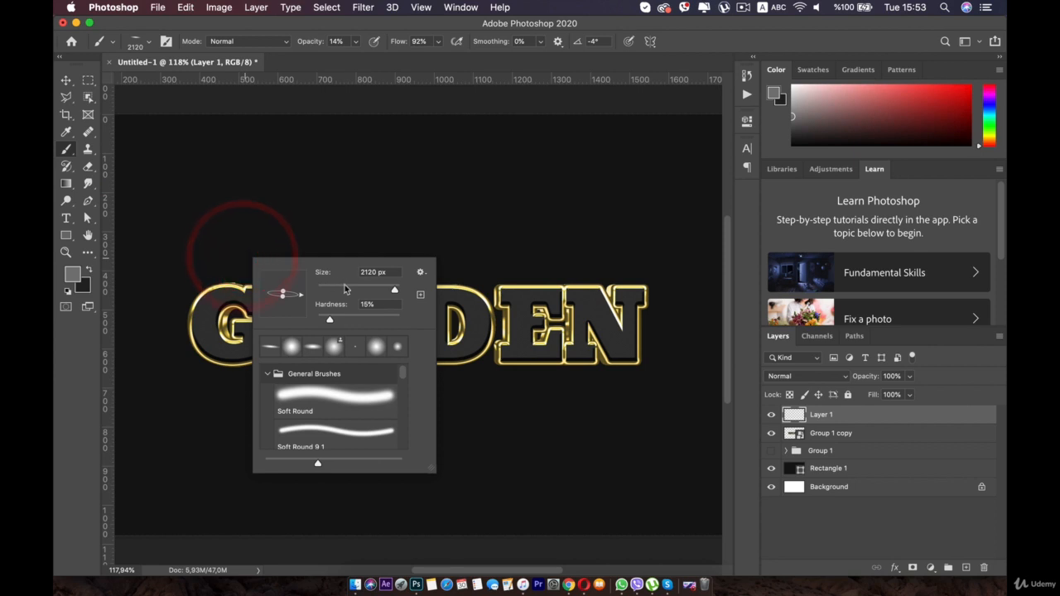
pyautogui.click(345, 289)
pyautogui.press('shift')
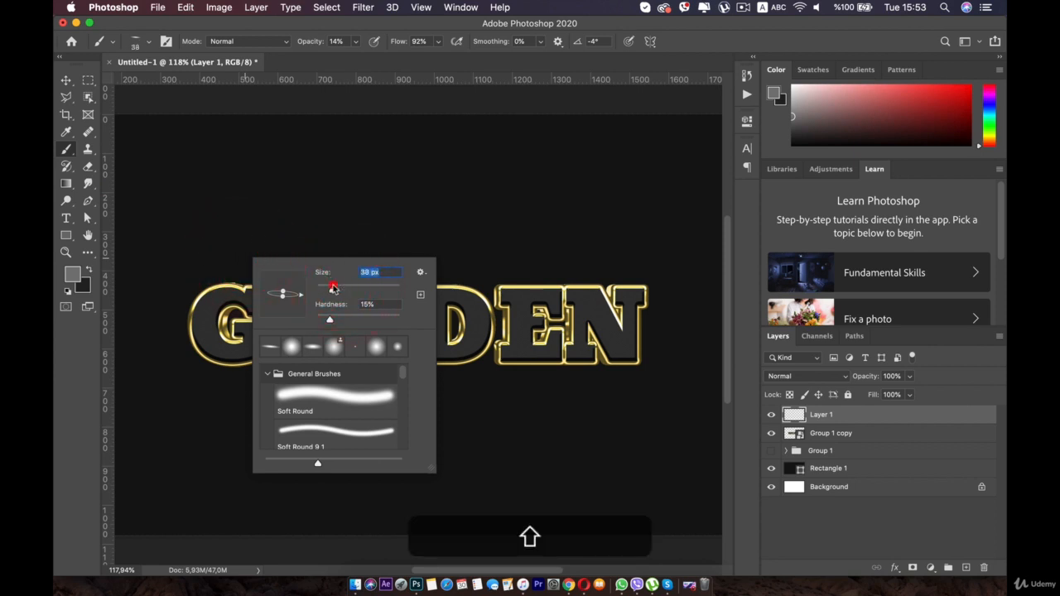
pyautogui.moveTo(282, 298); pyautogui.dragTo(278, 336)
pyautogui.click(284, 280)
pyautogui.click(344, 289)
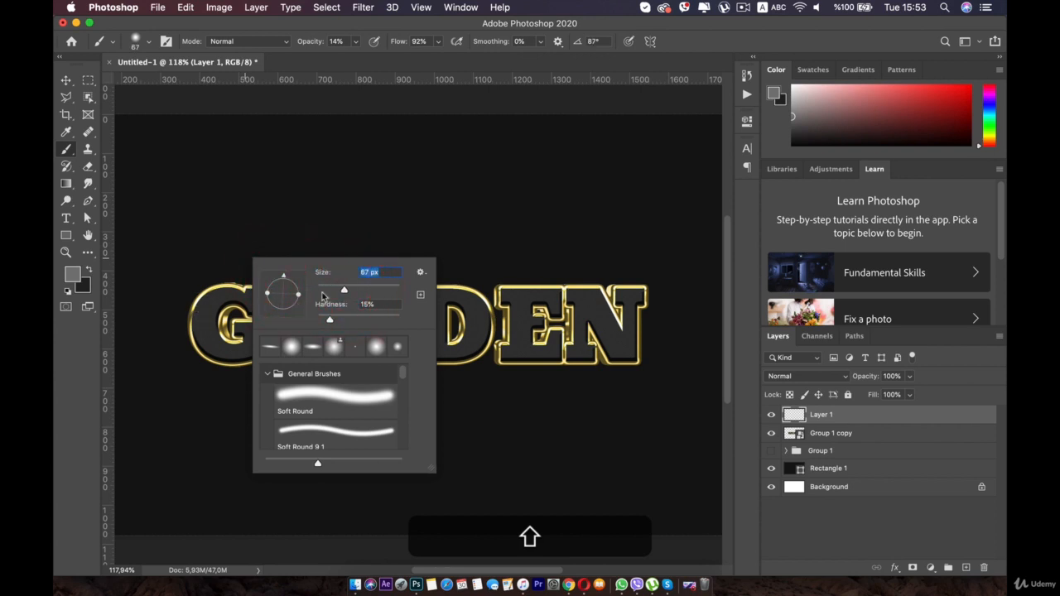
pyautogui.moveTo(344, 289); pyautogui.dragTo(356, 290)
# Try a soft grey brush stroke over the G and clip the new layer to Group 1 copy
pyautogui.moveTo(180, 356); pyautogui.dragTo(217, 298)
pyautogui.press('super+z')
pyautogui.press('super+z')
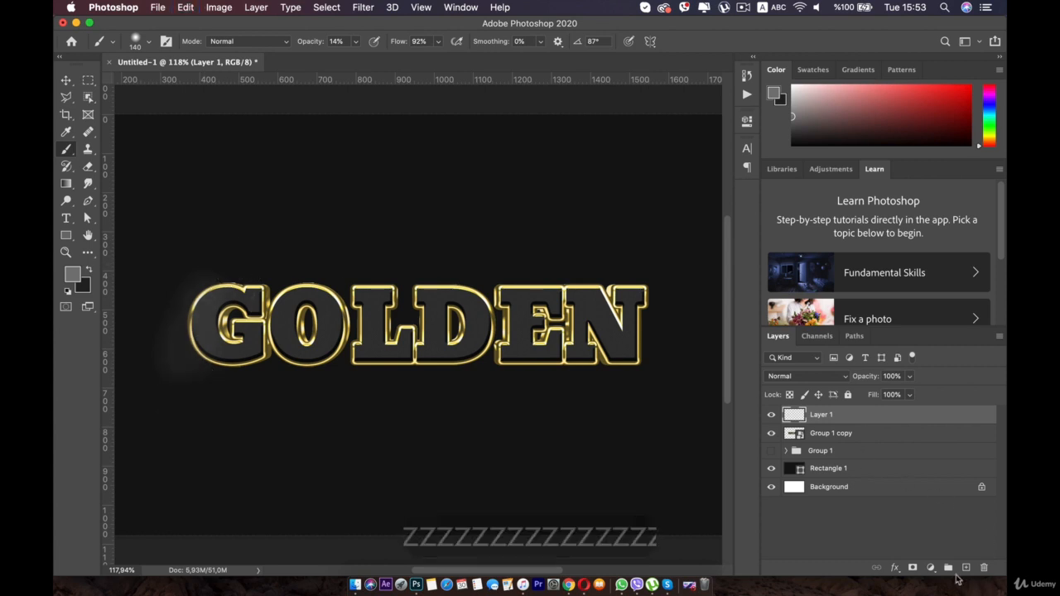
pyautogui.keyDown('alt'); pyautogui.click(807, 423); pyautogui.keyUp('alt')
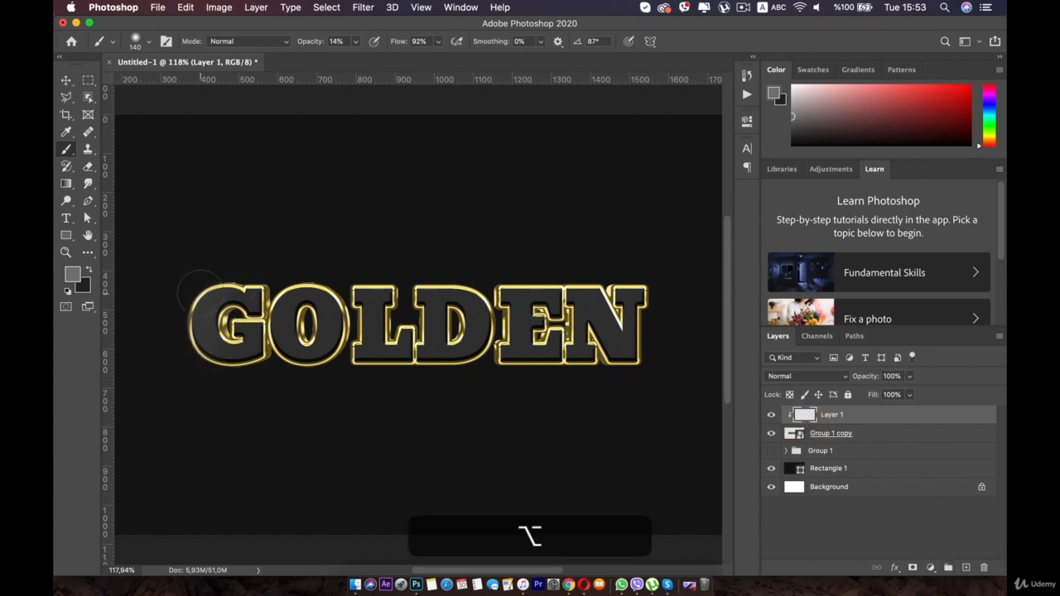
# Set the foreground colour to the light orange ffc467
pyautogui.click(71, 278)
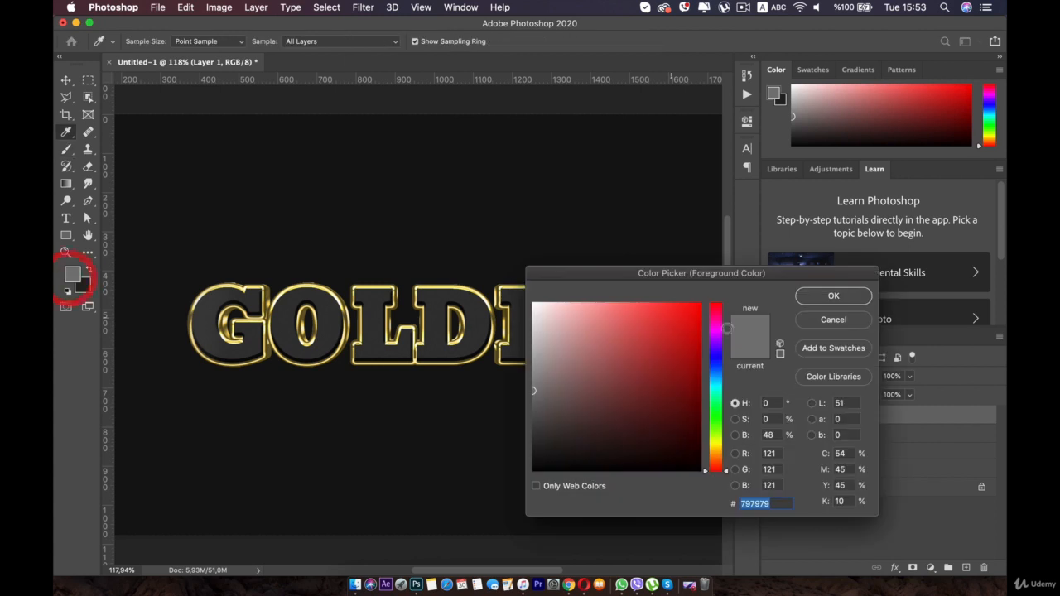
pyautogui.moveTo(715, 437); pyautogui.dragTo(715, 455)
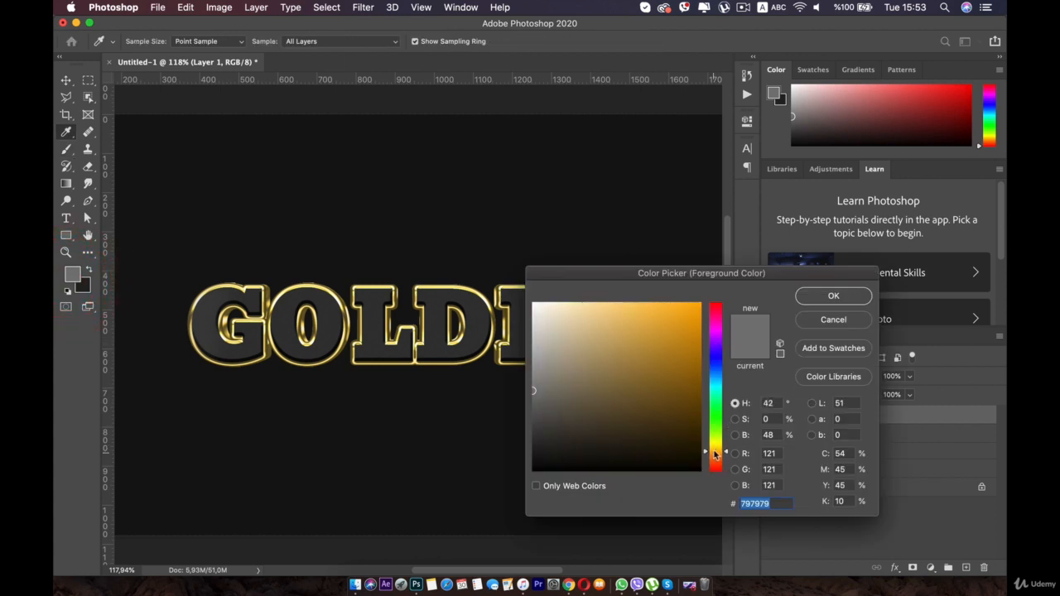
pyautogui.moveTo(638, 315); pyautogui.dragTo(631, 300)
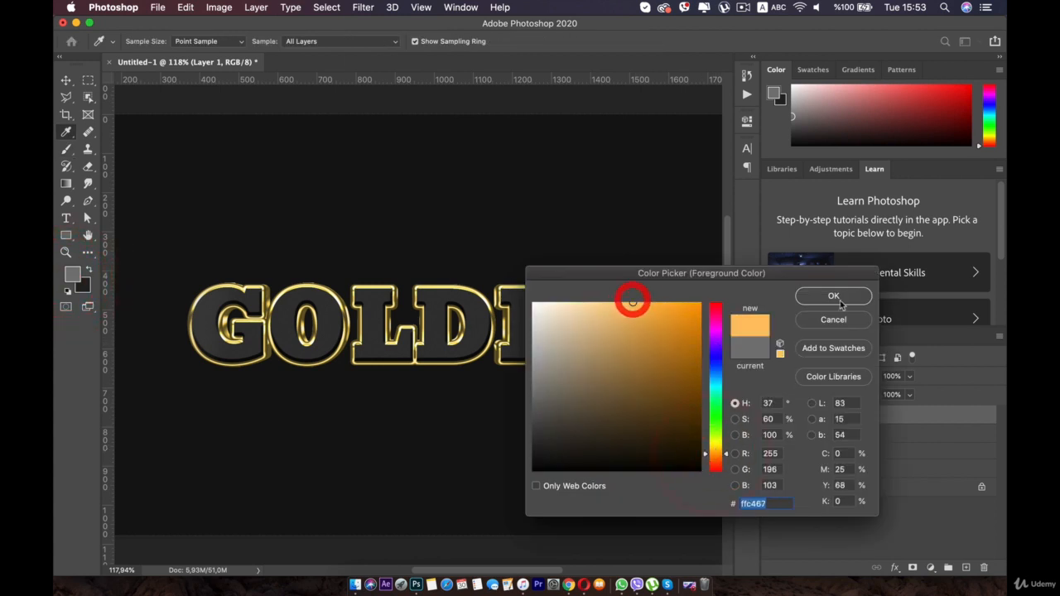
pyautogui.click(840, 299)
# Try brushing a soft orange tint across the G on the clipped layer, and undo the strokes
pyautogui.moveTo(254, 283)
pyautogui.mouseDown()
pyautogui.moveTo(163, 325)
pyautogui.moveTo(237, 284)
pyautogui.moveTo(166, 345)
pyautogui.mouseUp()
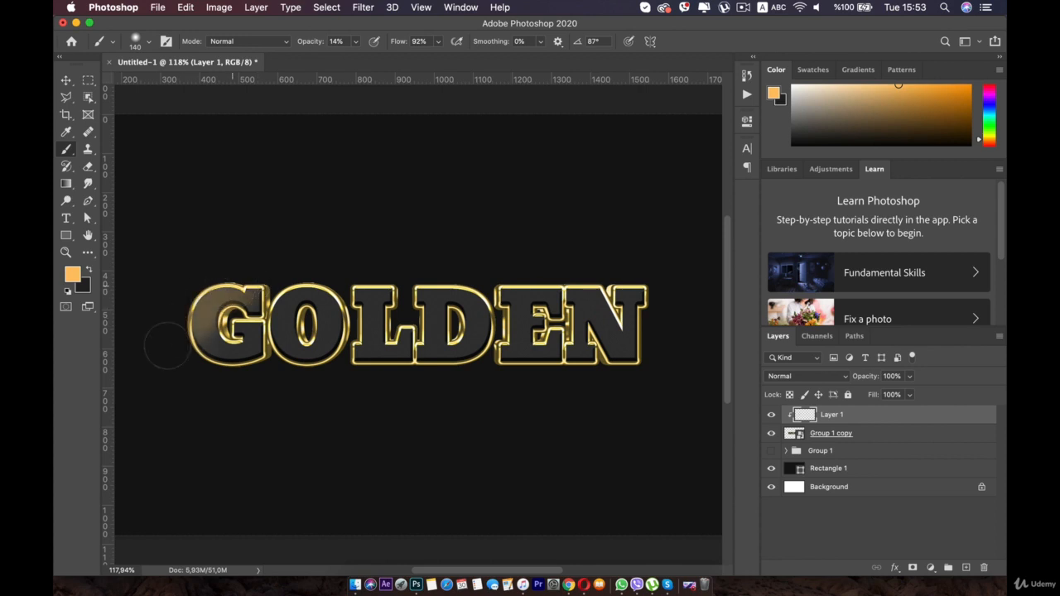
pyautogui.press('super+z')
pyautogui.press('super+z')
pyautogui.press('super+z')
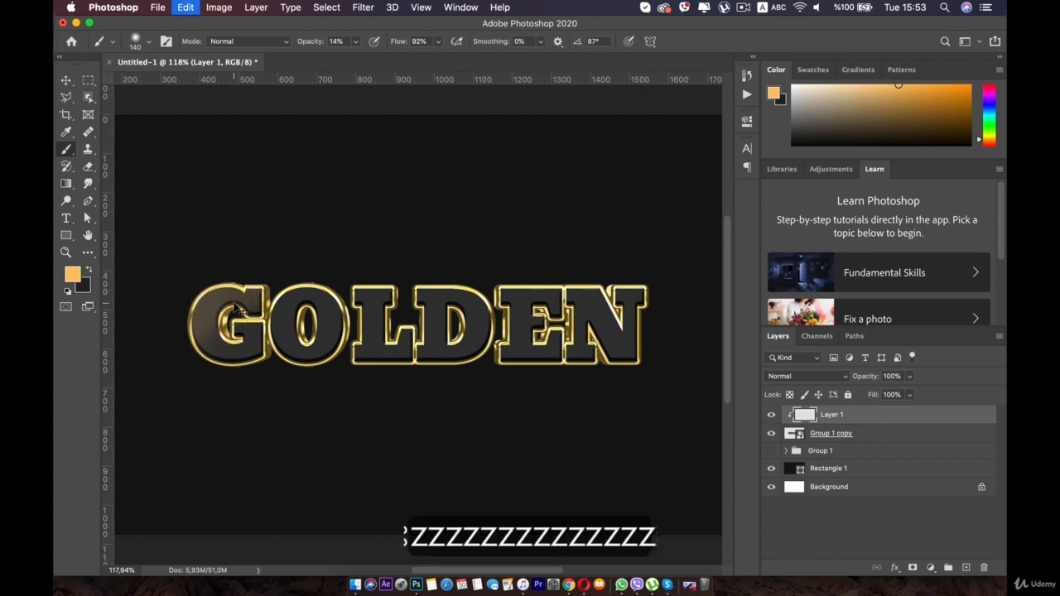
# Set the clipped Layer 1 to the Overlay blend mode and undo the trial brush stroke
pyautogui.click(843, 376)
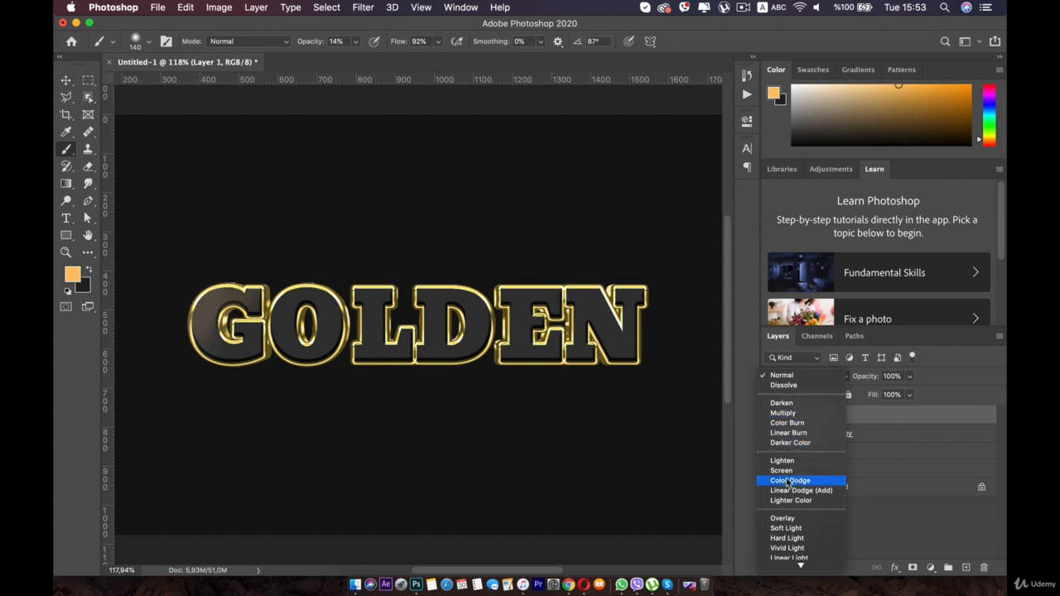
pyautogui.click(783, 518)
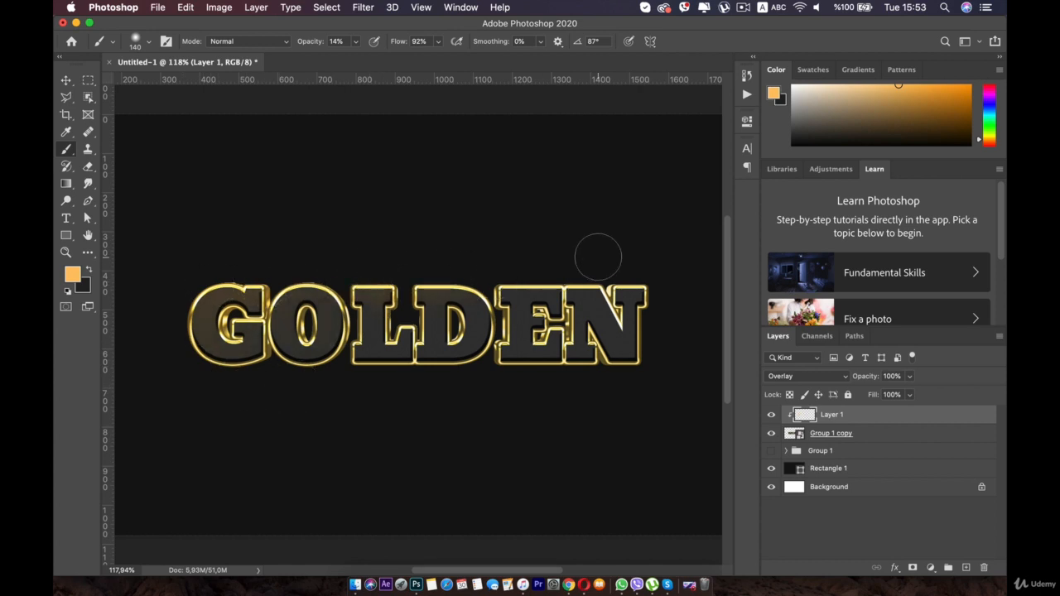
pyautogui.press('super')
# Enlarge the soft brush to 412 px and paint the light orange tint across the whole word GOLDEN
pyautogui.rightClick(455, 268)
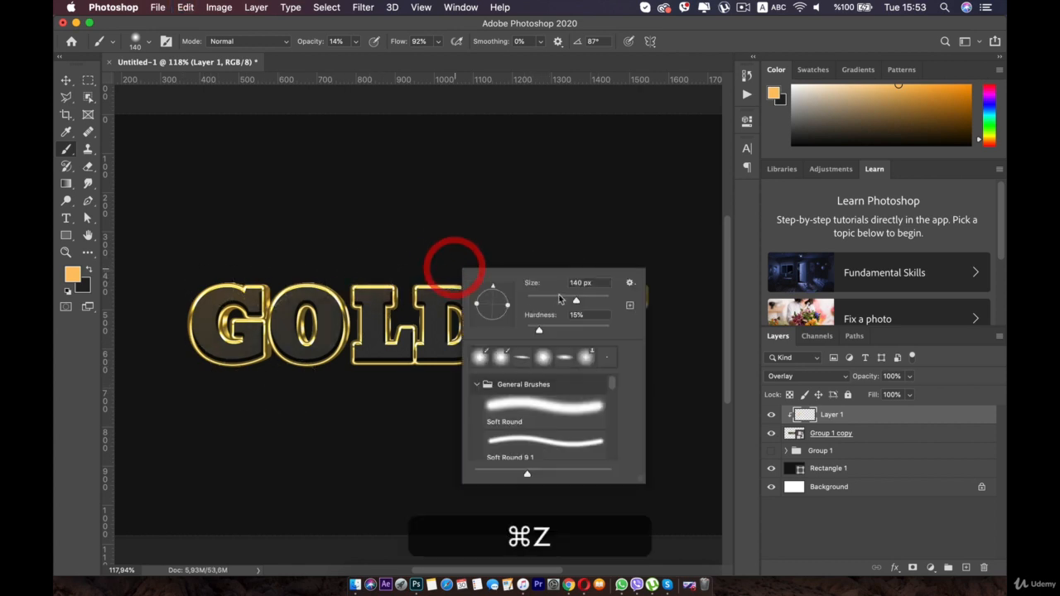
pyautogui.moveTo(575, 300); pyautogui.dragTo(589, 301)
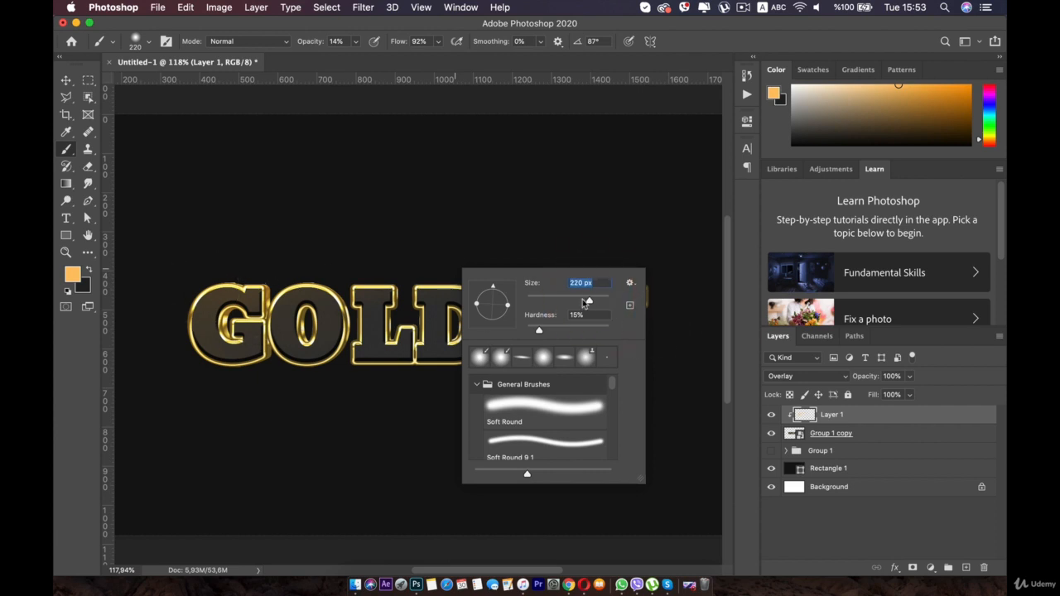
pyautogui.click(175, 298)
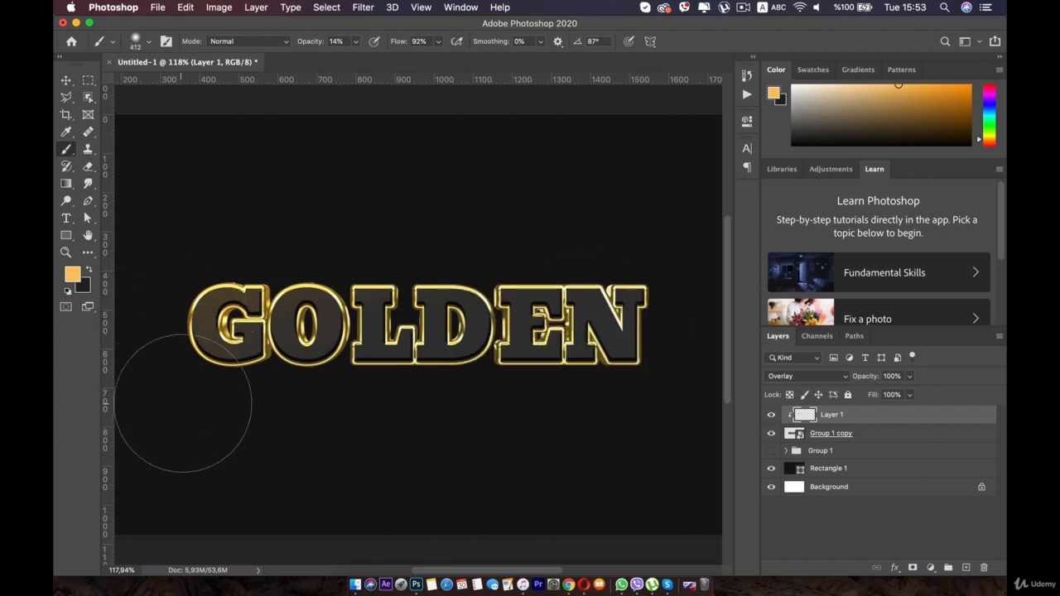
pyautogui.moveTo(344, 414)
pyautogui.mouseDown()
pyautogui.moveTo(605, 386)
pyautogui.moveTo(631, 367)
pyautogui.moveTo(646, 307)
pyautogui.moveTo(581, 262)
pyautogui.moveTo(285, 278)
pyautogui.moveTo(296, 368)
pyautogui.moveTo(548, 331)
pyautogui.moveTo(649, 300)
pyautogui.moveTo(388, 245)
pyautogui.moveTo(262, 257)
pyautogui.moveTo(293, 347)
pyautogui.moveTo(537, 366)
pyautogui.moveTo(520, 413)
pyautogui.moveTo(574, 398)
pyautogui.moveTo(381, 416)
pyautogui.moveTo(237, 410)
pyautogui.moveTo(191, 340)
pyautogui.moveTo(345, 294)
pyautogui.moveTo(611, 294)
pyautogui.mouseUp()
pyautogui.hotkey('ctrl', '-')
pyautogui.hotkey('ctrl', '-')
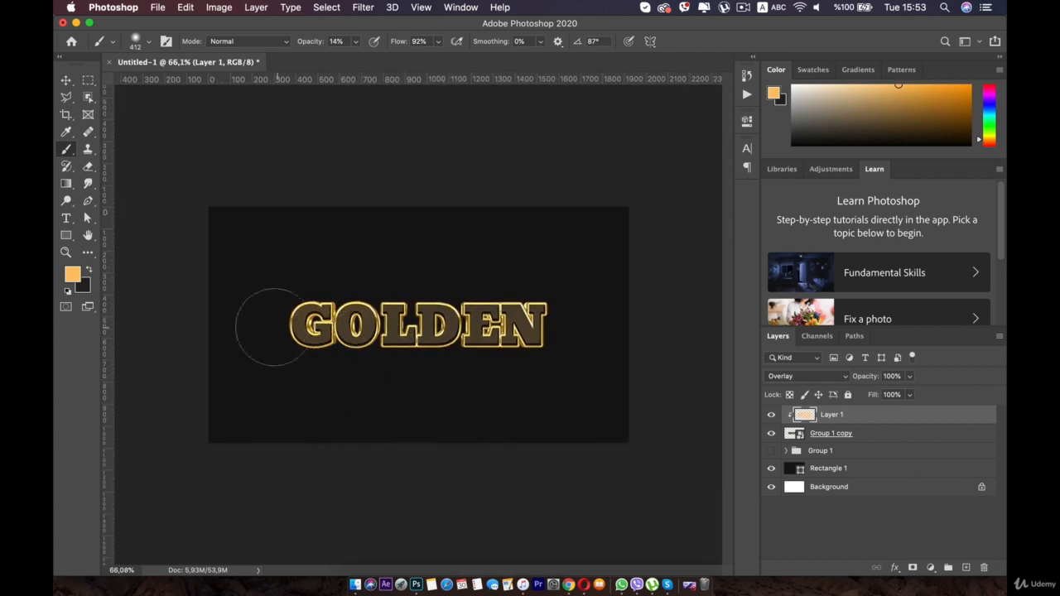
pyautogui.hotkey('ctrl', '+')
pyautogui.hotkey('ctrl', '+')
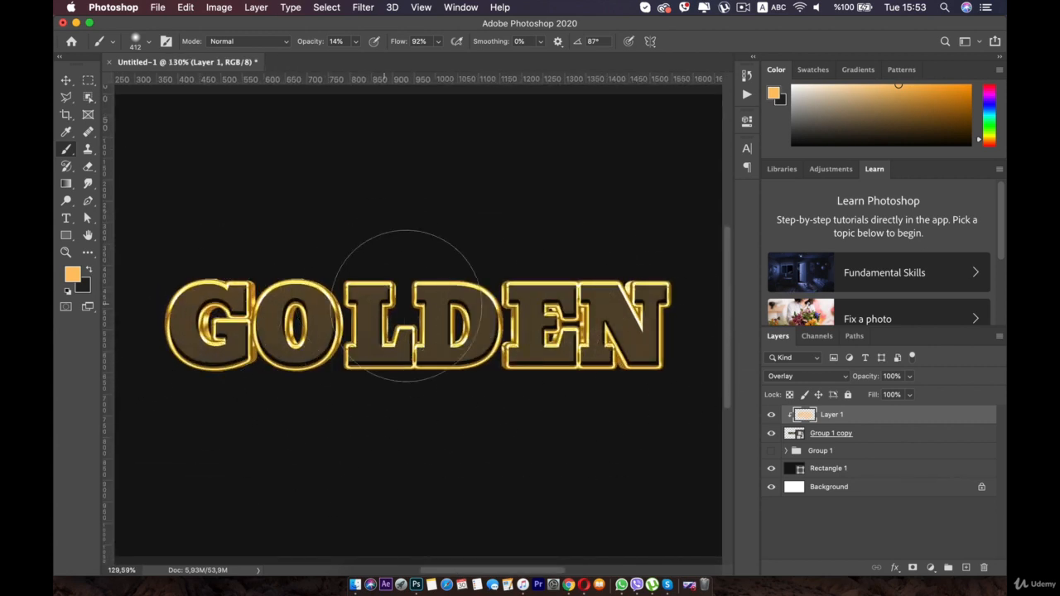
# Add a layer mask to Layer 1 and set the foreground colour to black with white as background
pyautogui.click(912, 570)
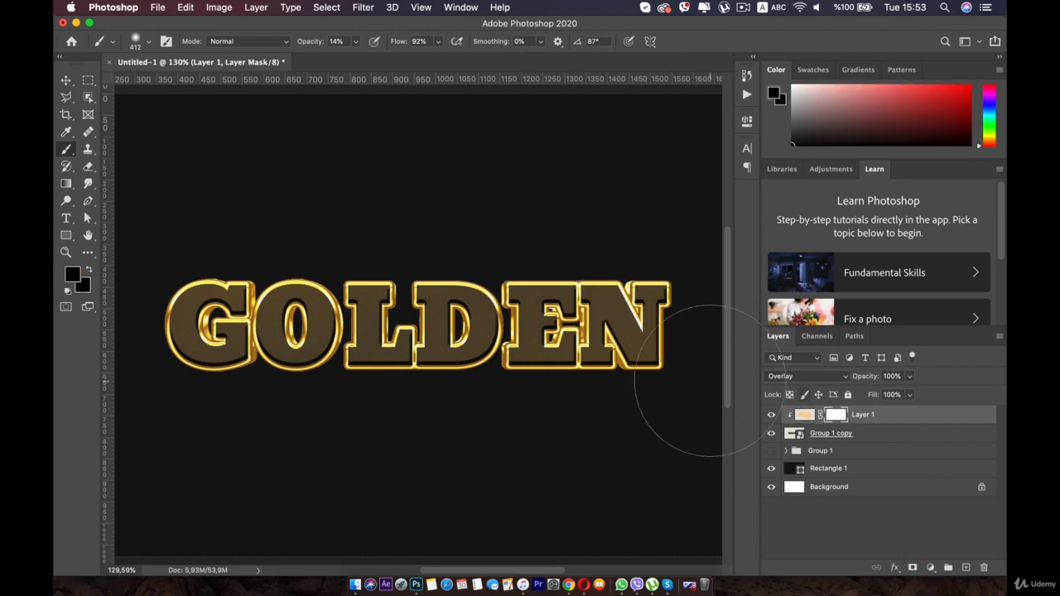
pyautogui.click(73, 274)
pyautogui.click(502, 279)
pyautogui.click(815, 294)
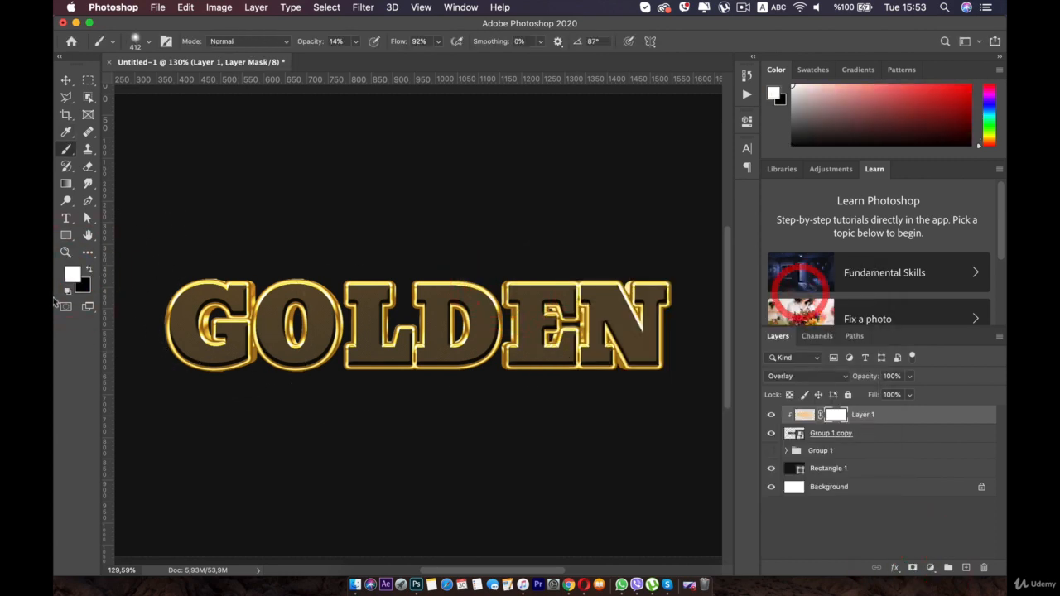
pyautogui.press('x')
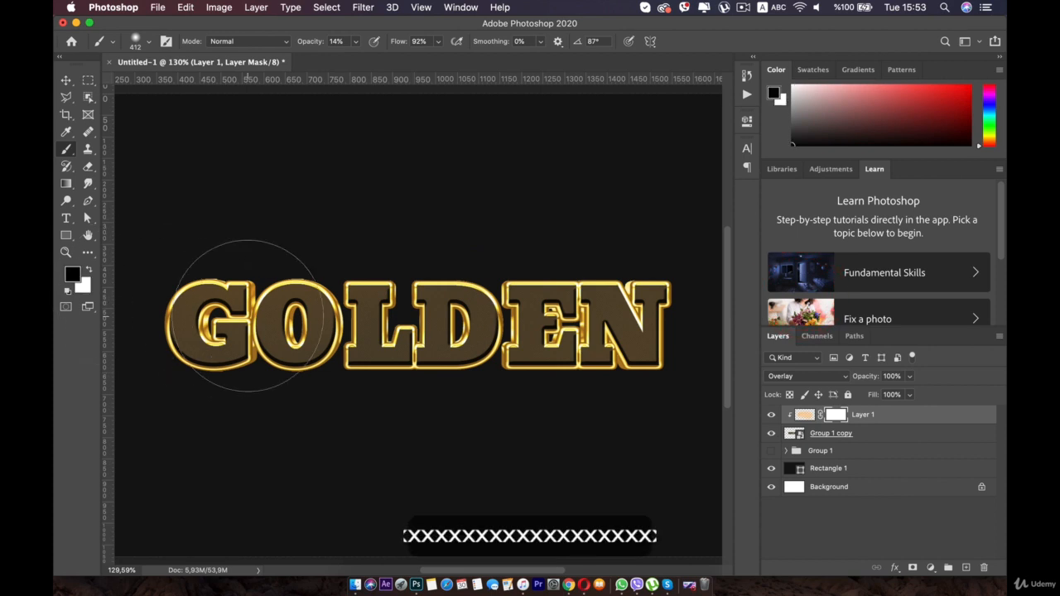
# Reduce the brush to 67 px and paint black on the mask over parts of G, O, L and D to fade the orange tint
pyautogui.rightClick(232, 325)
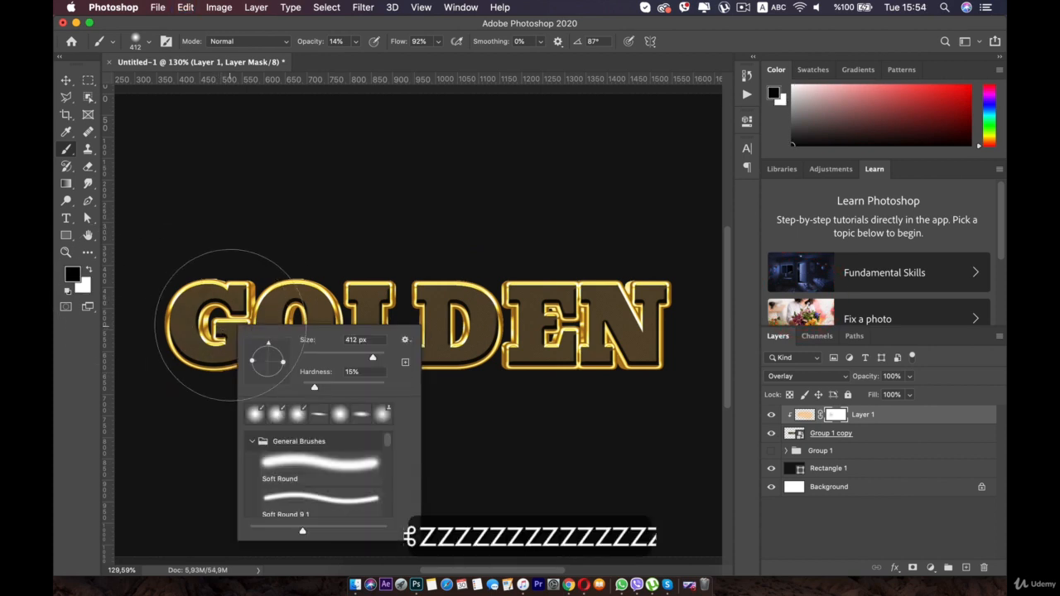
pyautogui.click(329, 354)
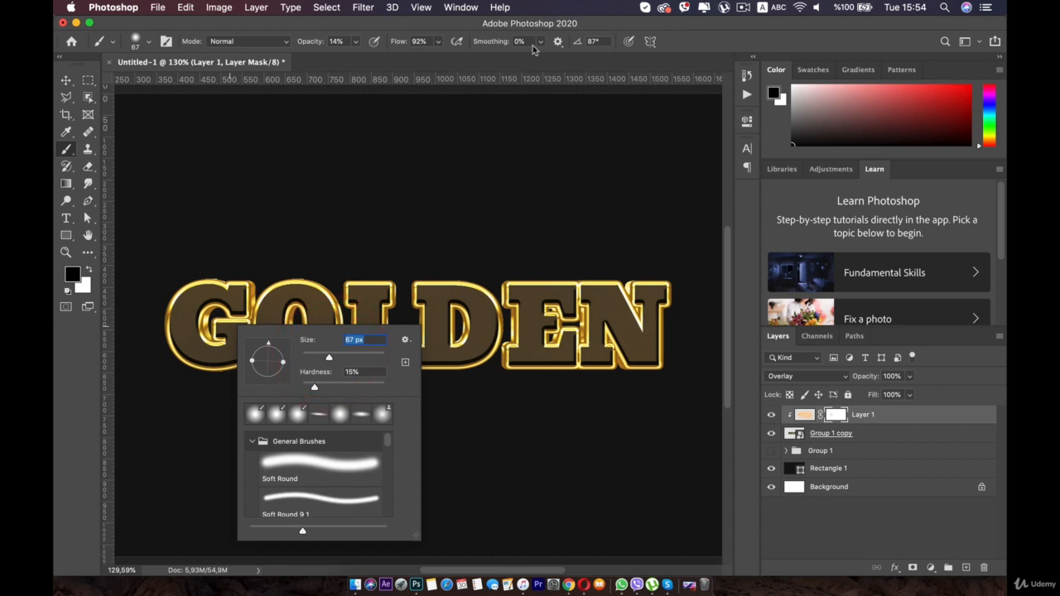
pyautogui.moveTo(180, 330)
pyautogui.mouseDown()
pyautogui.moveTo(233, 340)
pyautogui.moveTo(178, 352)
pyautogui.moveTo(199, 314)
pyautogui.moveTo(191, 303)
pyautogui.moveTo(203, 313)
pyautogui.moveTo(235, 298)
pyautogui.moveTo(211, 334)
pyautogui.moveTo(199, 325)
pyautogui.moveTo(199, 292)
pyautogui.moveTo(232, 305)
pyautogui.moveTo(286, 302)
pyautogui.moveTo(267, 299)
pyautogui.moveTo(280, 344)
pyautogui.moveTo(333, 332)
pyautogui.moveTo(282, 315)
pyautogui.moveTo(305, 301)
pyautogui.moveTo(269, 327)
pyautogui.moveTo(299, 342)
pyautogui.moveTo(320, 321)
pyautogui.moveTo(303, 297)
pyautogui.moveTo(236, 305)
pyautogui.moveTo(269, 311)
pyautogui.moveTo(295, 296)
pyautogui.moveTo(286, 293)
pyautogui.moveTo(273, 313)
pyautogui.moveTo(294, 349)
pyautogui.mouseUp()
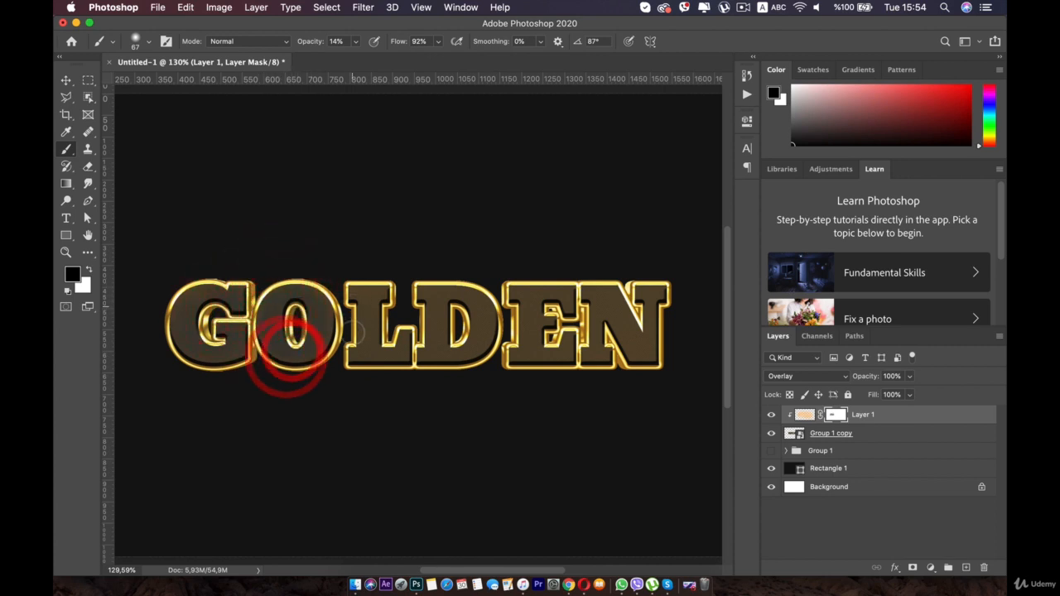
pyautogui.moveTo(356, 333)
pyautogui.mouseDown()
pyautogui.moveTo(370, 323)
pyautogui.moveTo(364, 308)
pyautogui.mouseUp()
pyautogui.moveTo(378, 303)
pyautogui.mouseDown()
pyautogui.moveTo(359, 286)
pyautogui.moveTo(373, 300)
pyautogui.mouseUp()
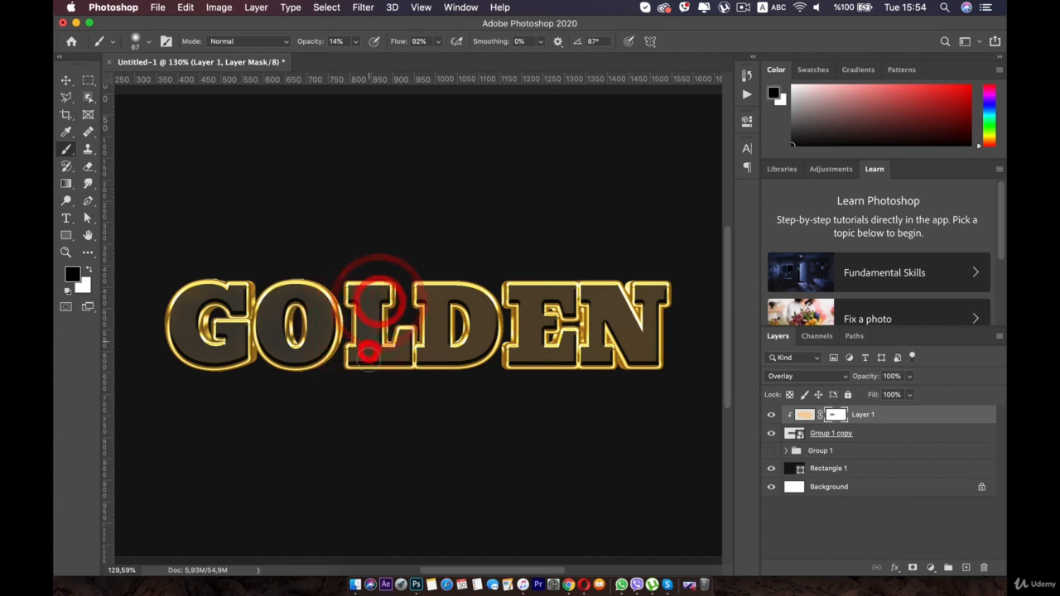
pyautogui.moveTo(370, 353)
pyautogui.mouseDown()
pyautogui.moveTo(358, 357)
pyautogui.moveTo(433, 319)
pyautogui.moveTo(439, 357)
pyautogui.mouseUp()
pyautogui.moveTo(482, 354); pyautogui.dragTo(470, 328)
pyautogui.moveTo(476, 320); pyautogui.dragTo(487, 312)
pyautogui.moveTo(434, 292); pyautogui.dragTo(420, 308)
pyautogui.click(419, 294)
pyautogui.click(548, 390)
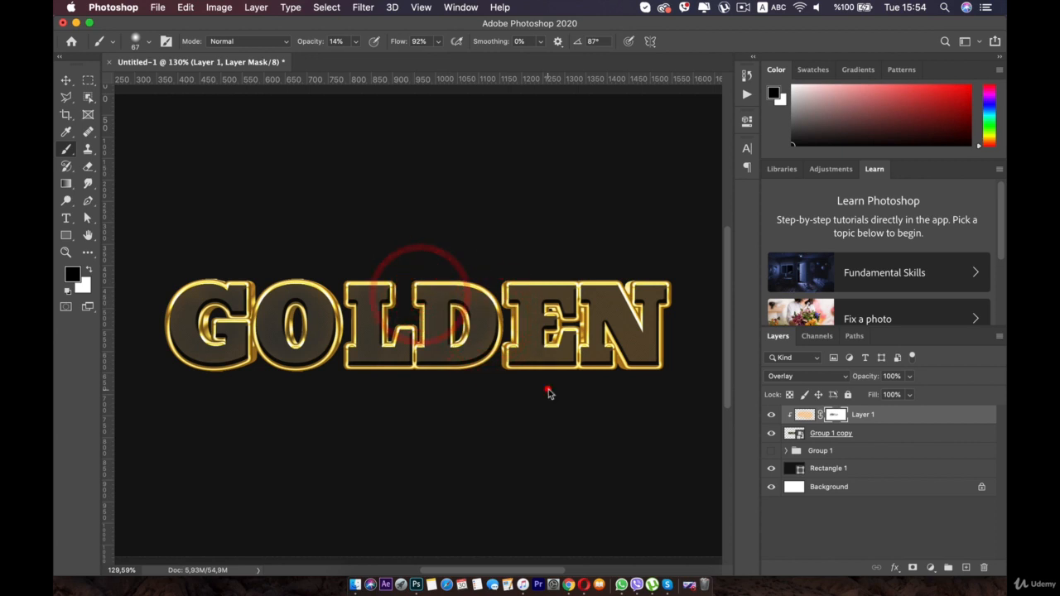
pyautogui.scroll(-5, 461, 374)
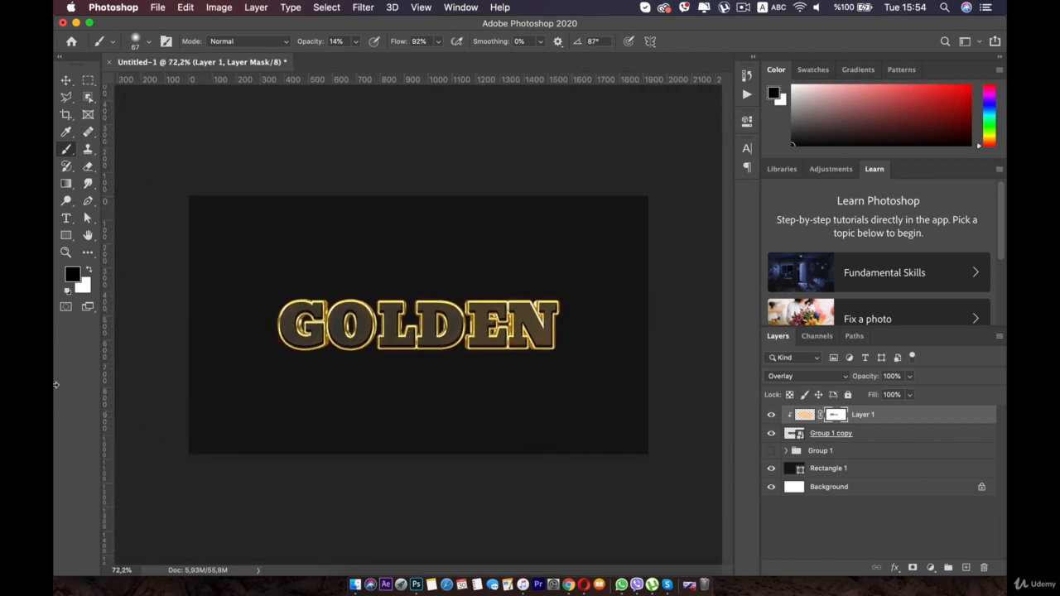